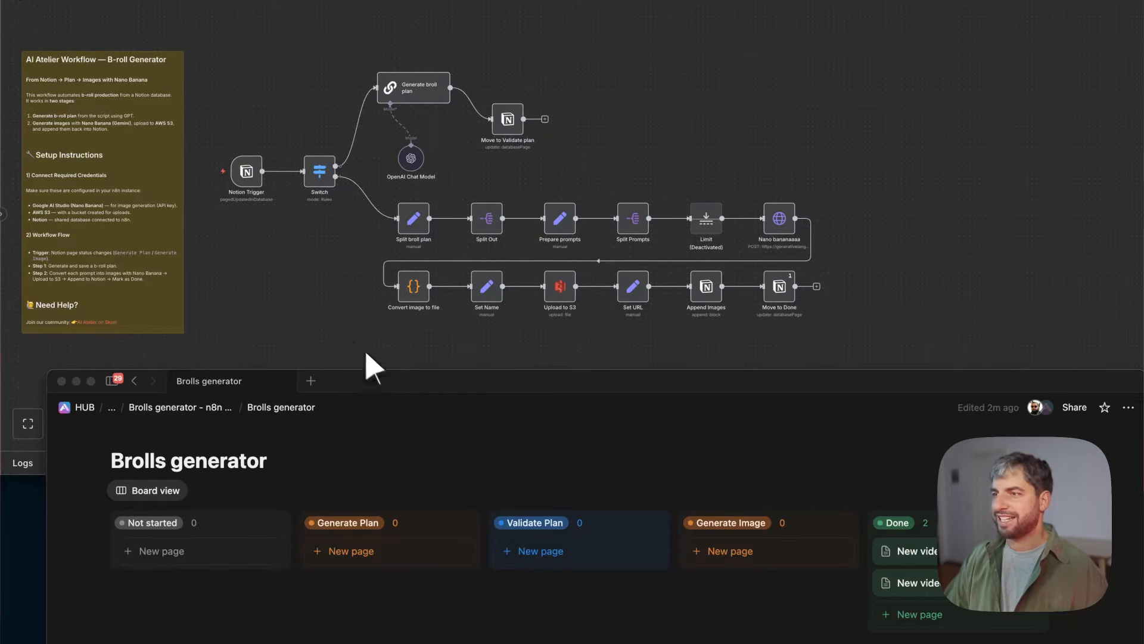
{"action": "left_click", "coordinate": [351, 341]}
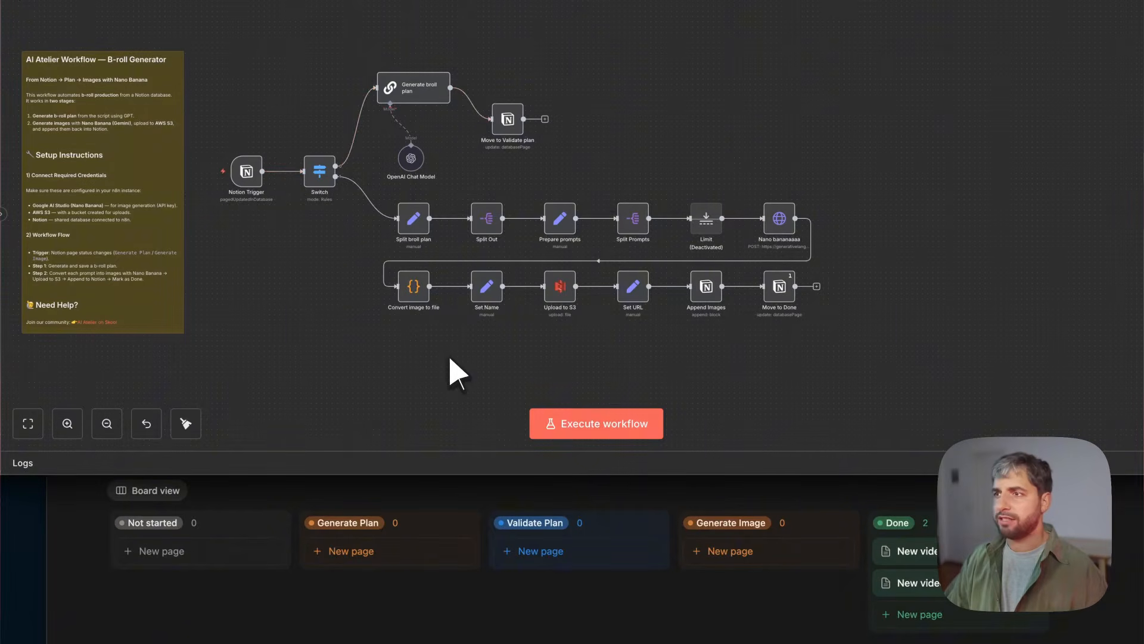
{"action": "left_click", "coordinate": [383, 618]}
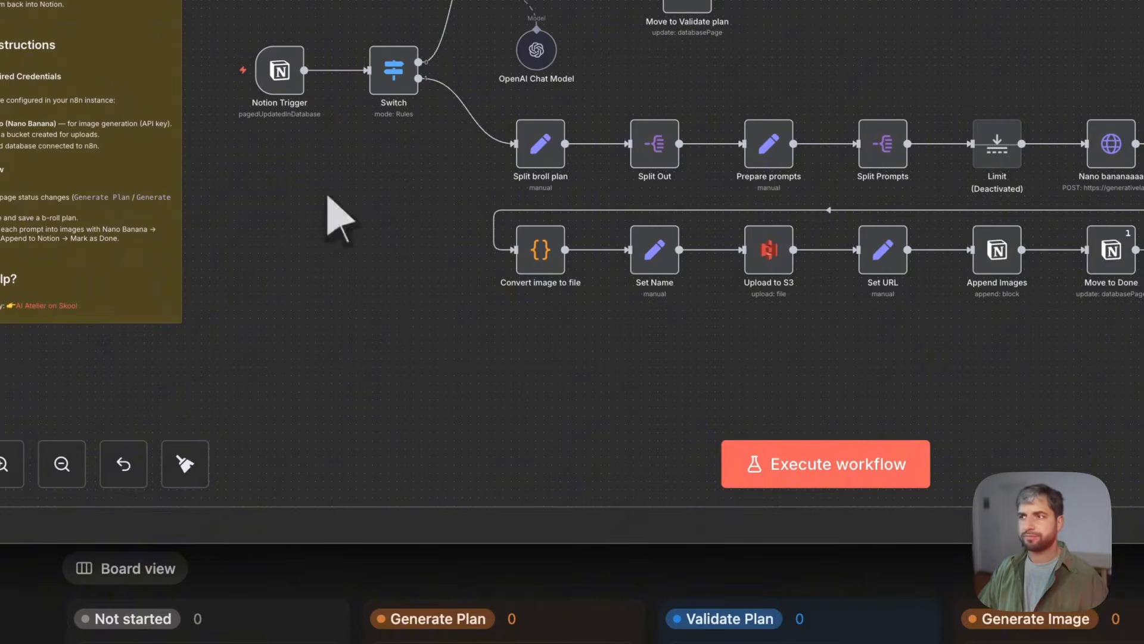
{"action": "mouse_move", "coordinate": [277, 84]}
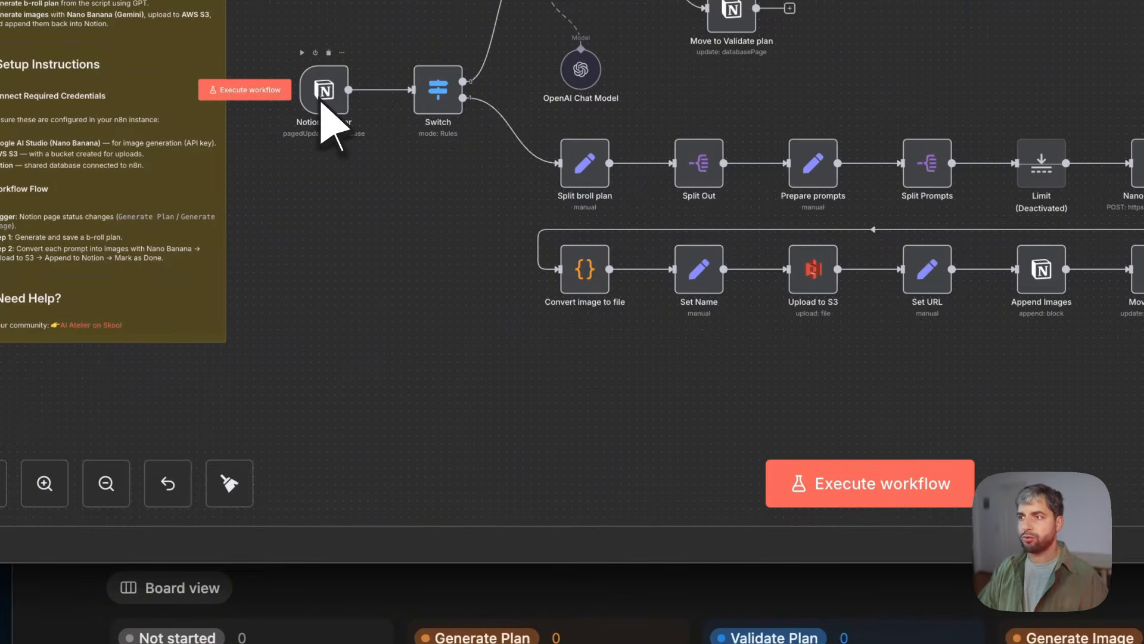
{"action": "left_click", "coordinate": [322, 103]}
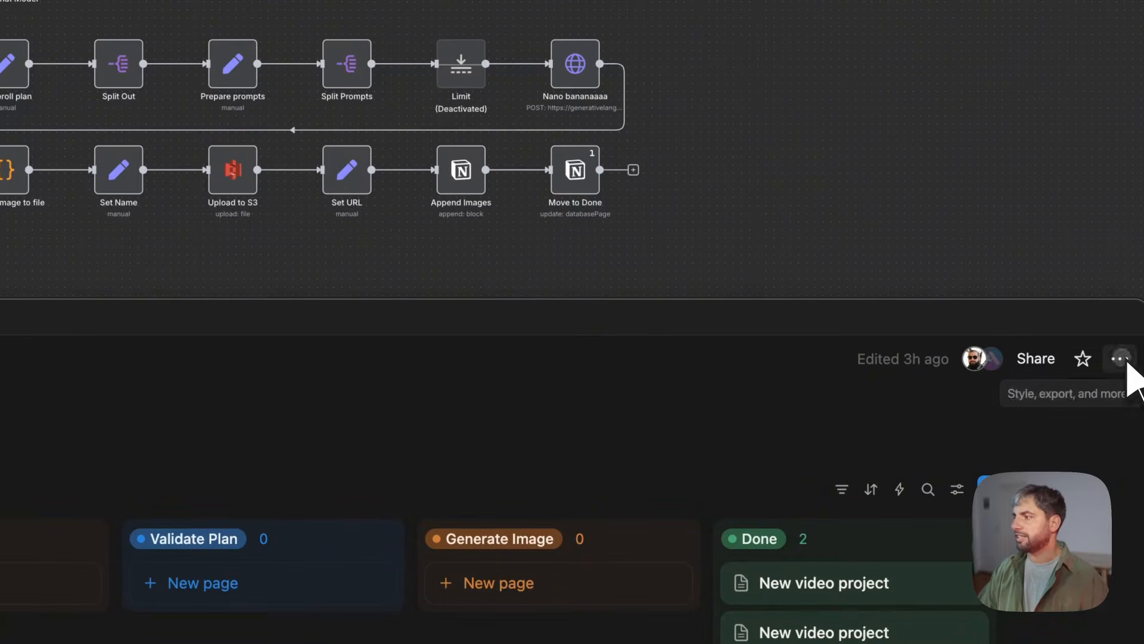
Browse the connections available for the Brolls generator database in Notion and locate the n8n integration.
{"action": "left_click", "coordinate": [1121, 359]}
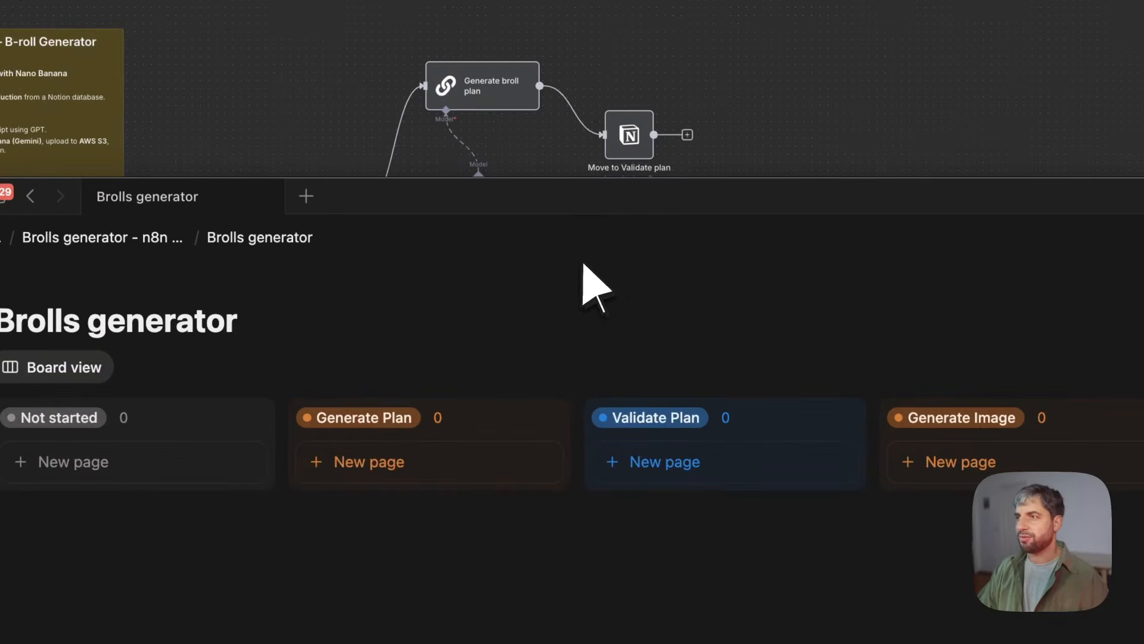
{"action": "mouse_move", "coordinate": [991, 530]}
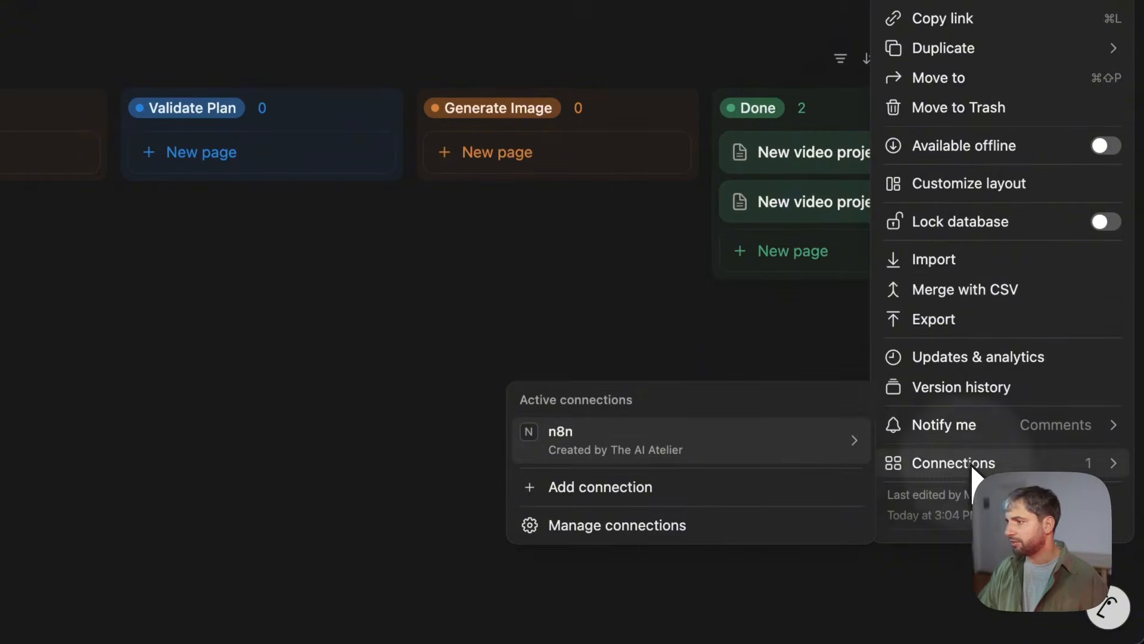
{"action": "left_click", "coordinate": [563, 487]}
{"action": "scroll", "coordinate": [595, 477], "scroll_direction": "down", "scroll_amount": 6}
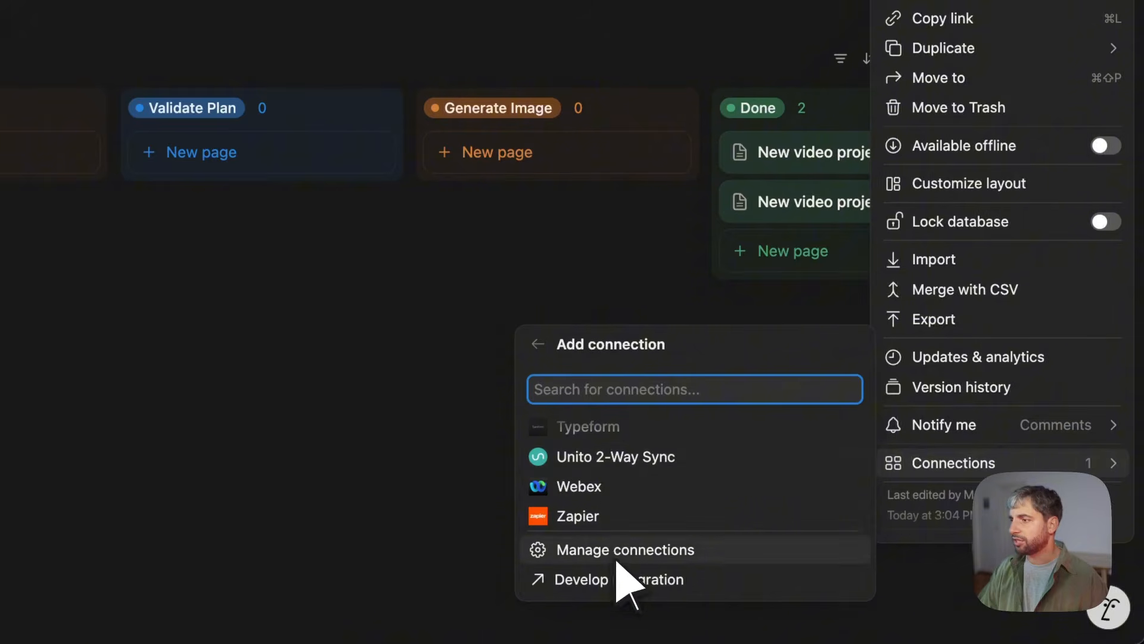
{"action": "scroll", "coordinate": [620, 492], "scroll_direction": "up", "scroll_amount": 3}
{"action": "scroll", "coordinate": [621, 504], "scroll_direction": "up", "scroll_amount": 2}
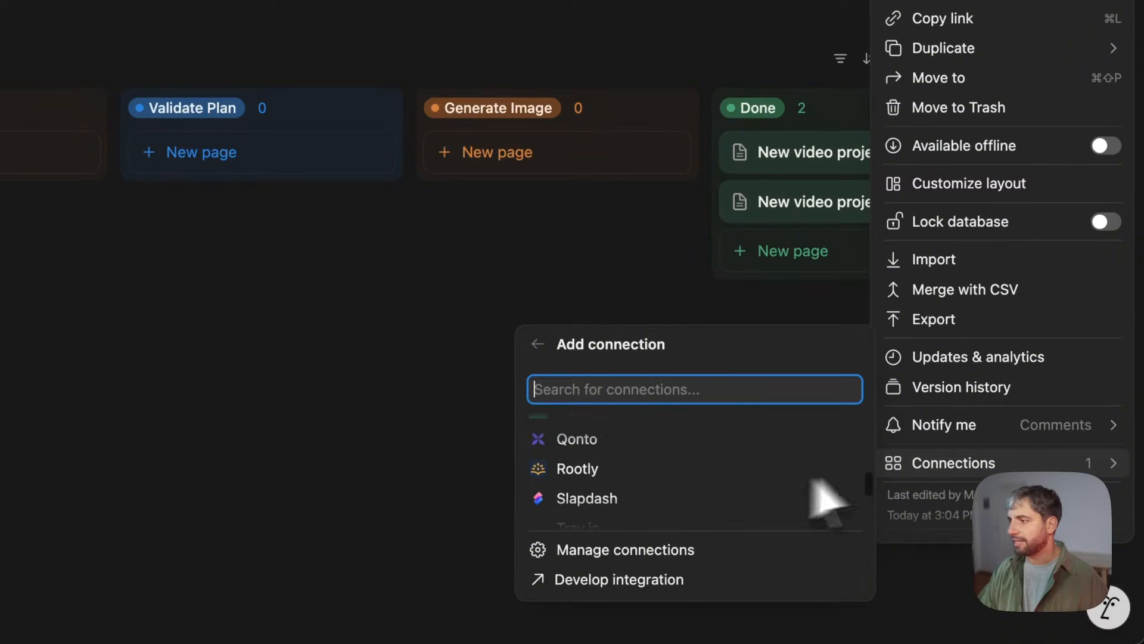
{"action": "scroll", "coordinate": [792, 485], "scroll_direction": "up", "scroll_amount": 8}
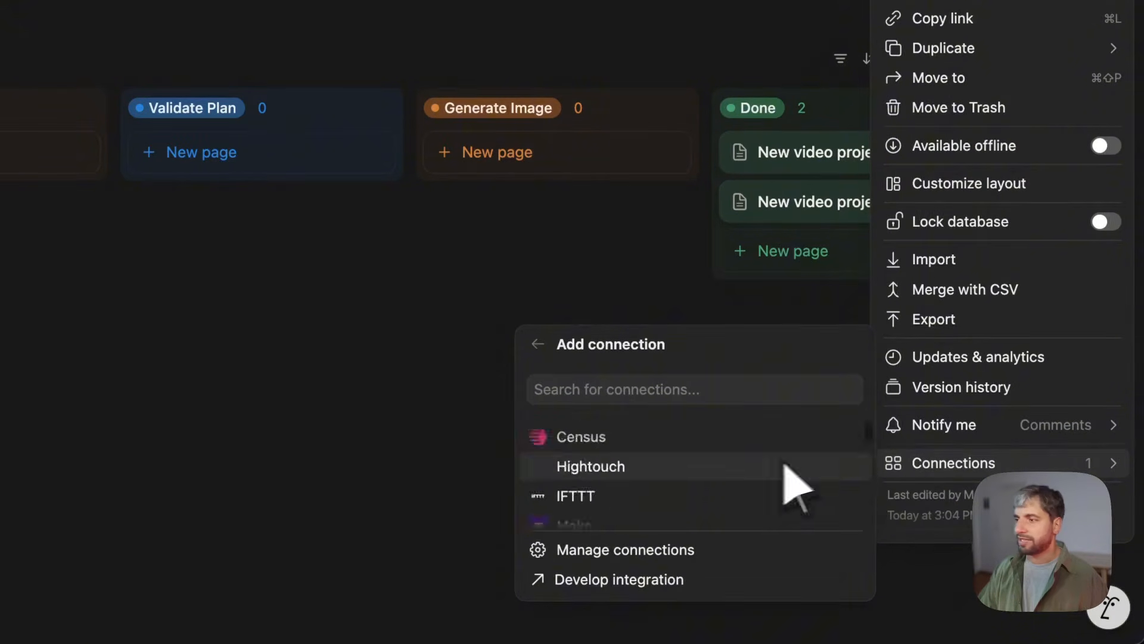
{"action": "scroll", "coordinate": [634, 505], "scroll_direction": "down", "scroll_amount": 3}
{"action": "scroll", "coordinate": [623, 490], "scroll_direction": "up", "scroll_amount": 3}
{"action": "scroll", "coordinate": [622, 489], "scroll_direction": "down", "scroll_amount": 2}
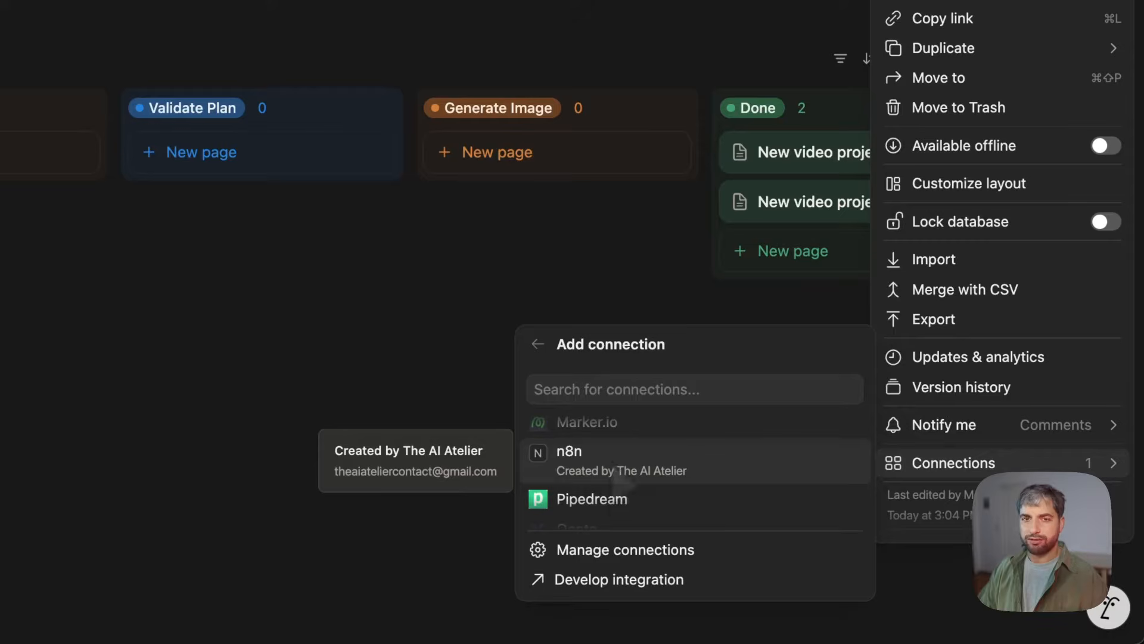
{"action": "left_click", "coordinate": [356, 373]}
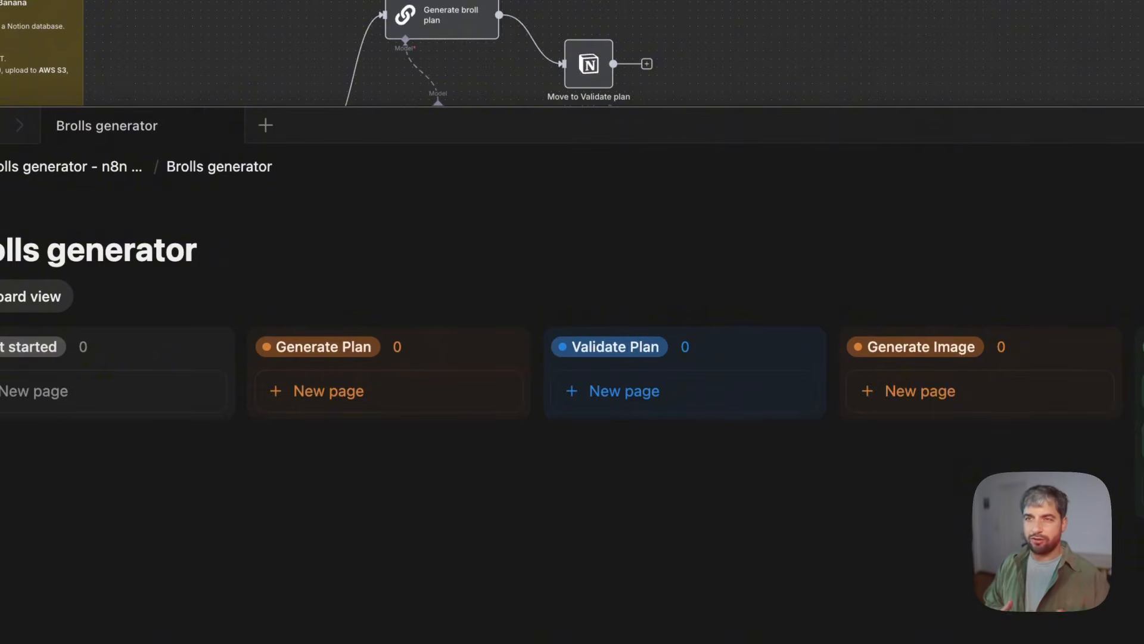
Move the Notion window down to uncover the n8n workflow and open the Notion Trigger node's settings.
{"action": "left_click_drag", "start_coordinate": [603, 136], "coordinate": [592, 412]}
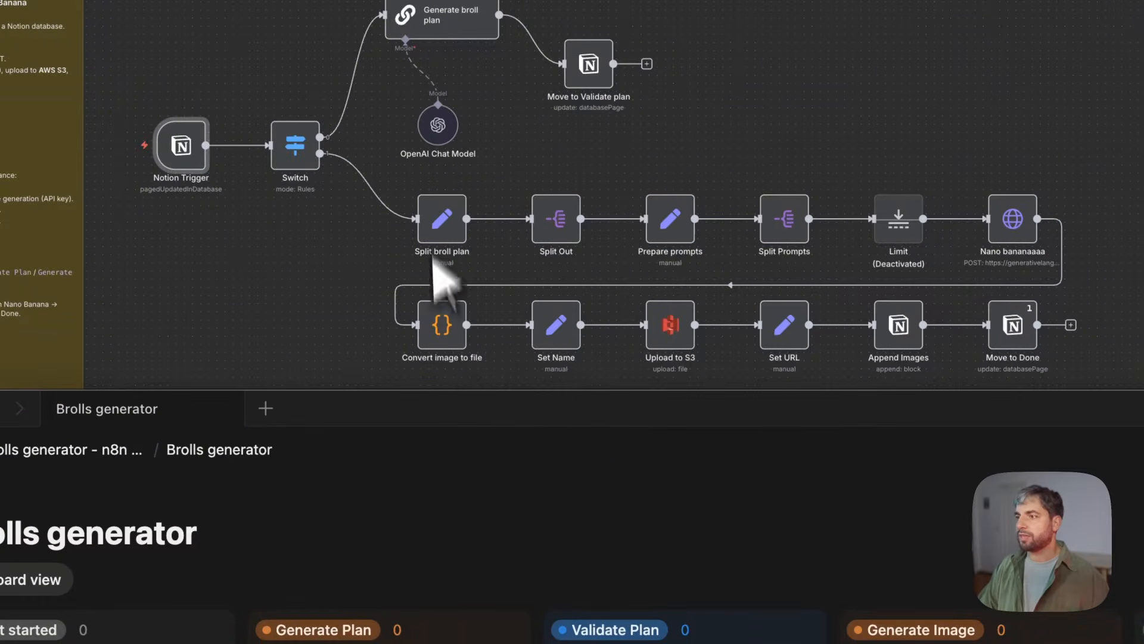
{"action": "left_click_drag", "start_coordinate": [452, 408], "coordinate": [451, 421]}
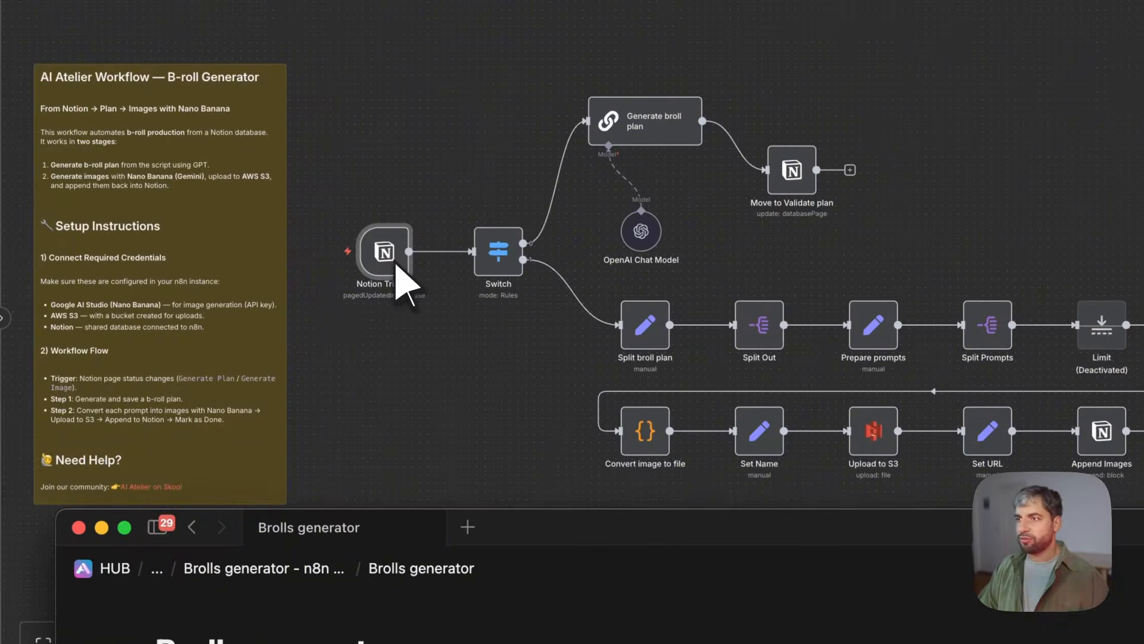
{"action": "left_click", "coordinate": [395, 261]}
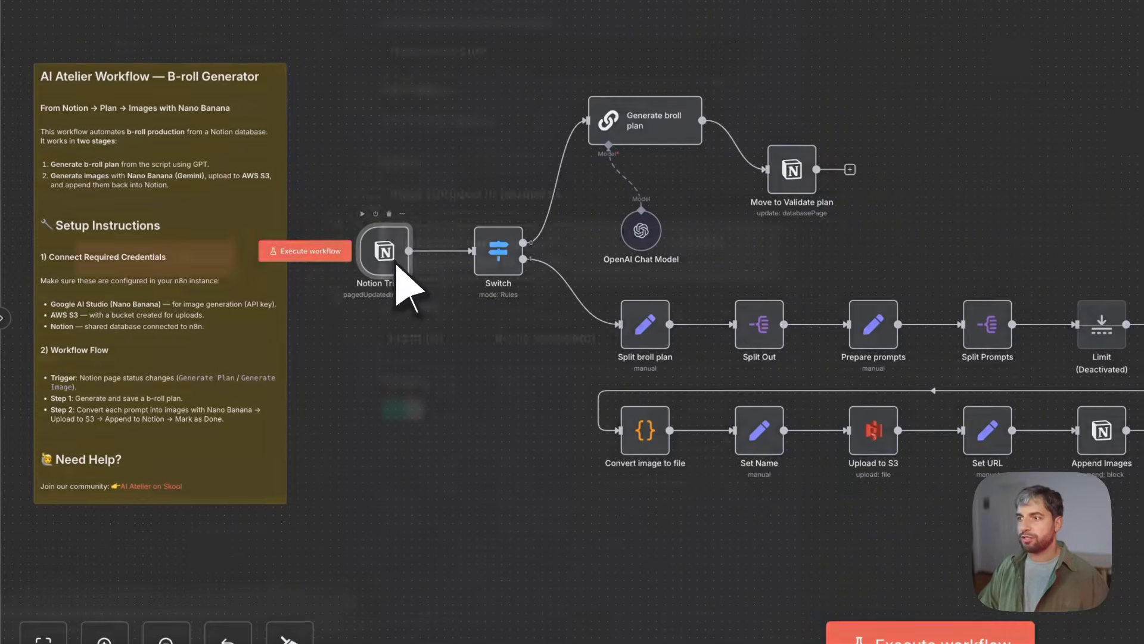
{"action": "double_click", "coordinate": [398, 259]}
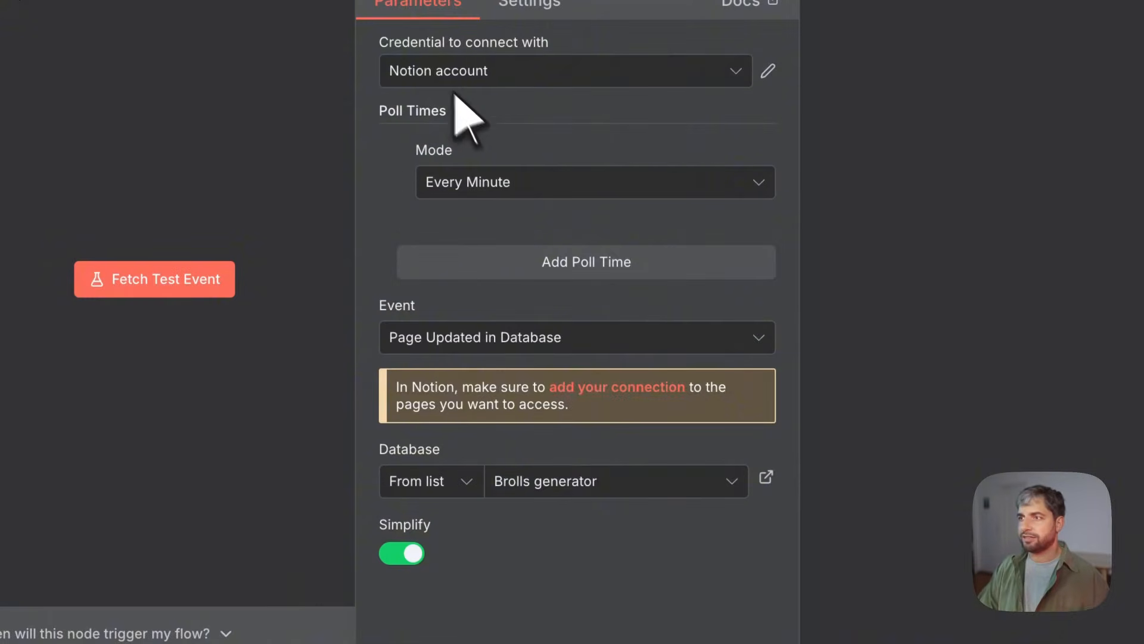
Review the poll time modes and event choices of the Notion Trigger node, then close it.
{"action": "left_click", "coordinate": [488, 179]}
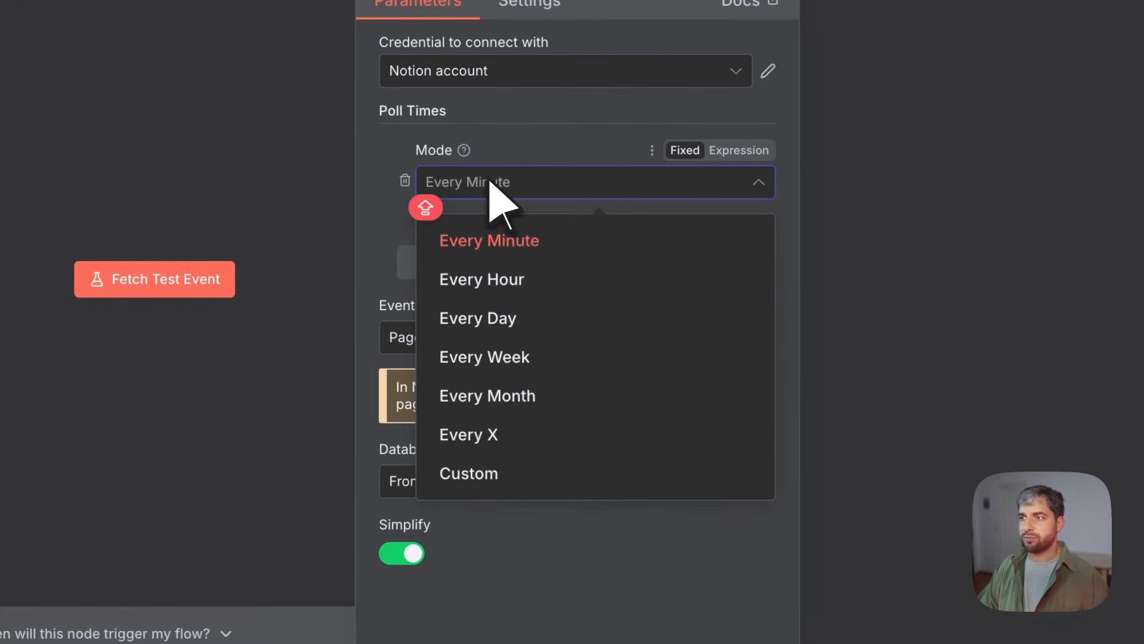
{"action": "left_click", "coordinate": [275, 168]}
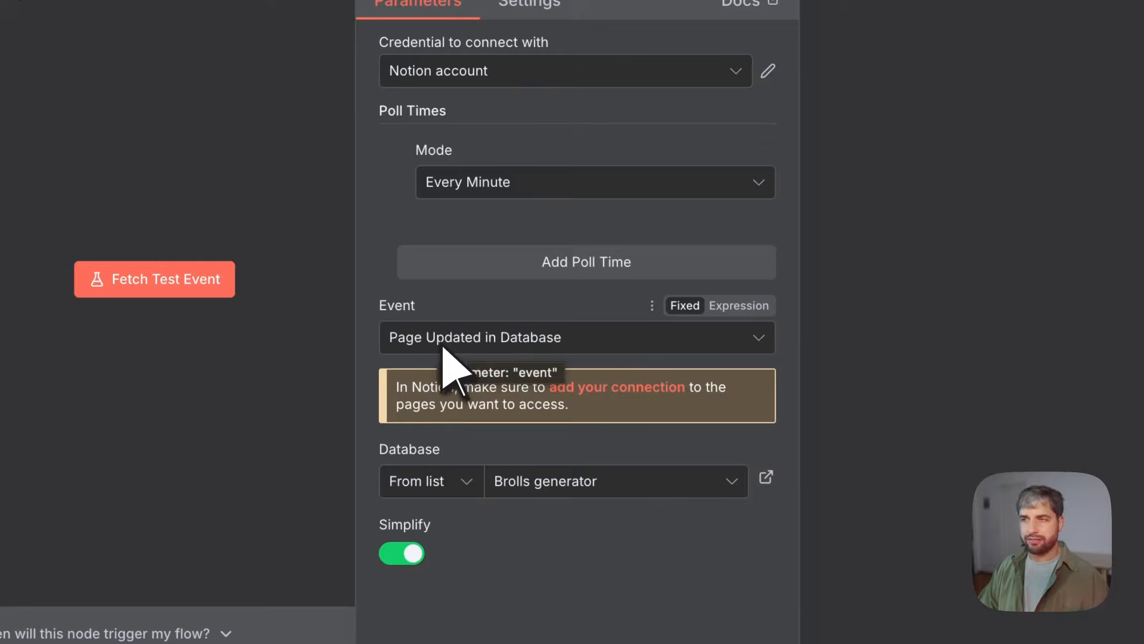
{"action": "left_click", "coordinate": [495, 350]}
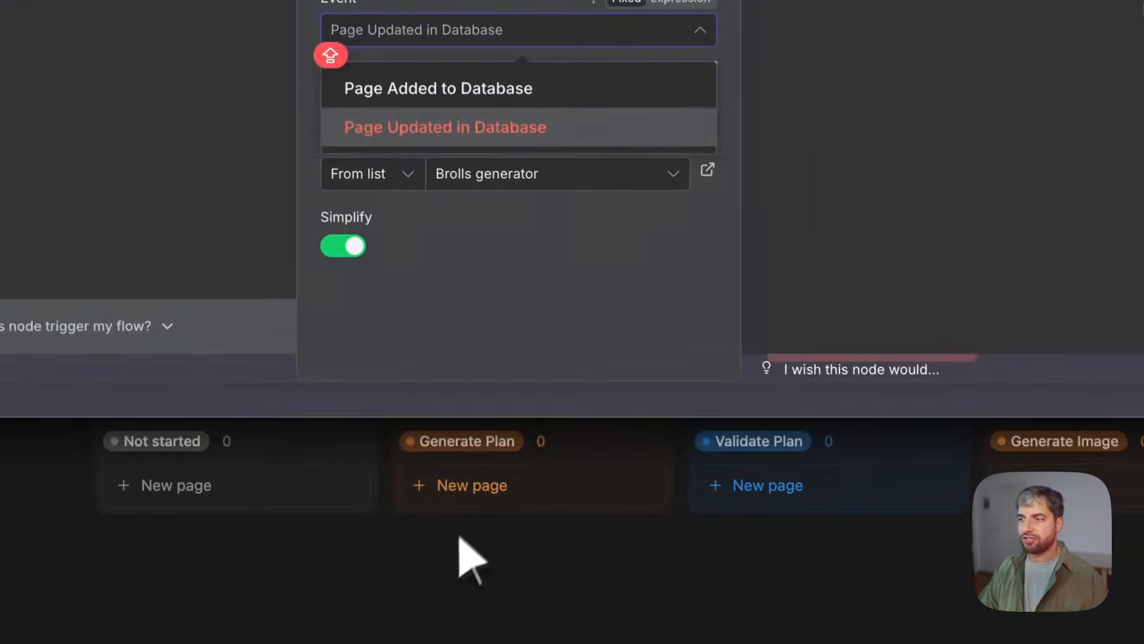
{"action": "left_click", "coordinate": [458, 532]}
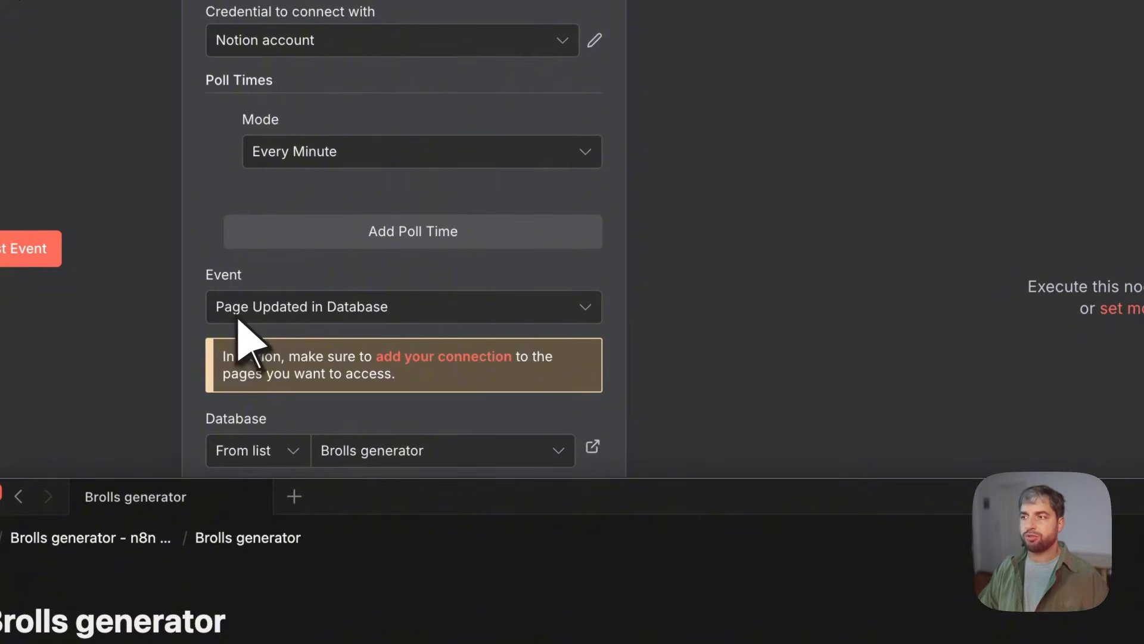
{"action": "left_click", "coordinate": [407, 316]}
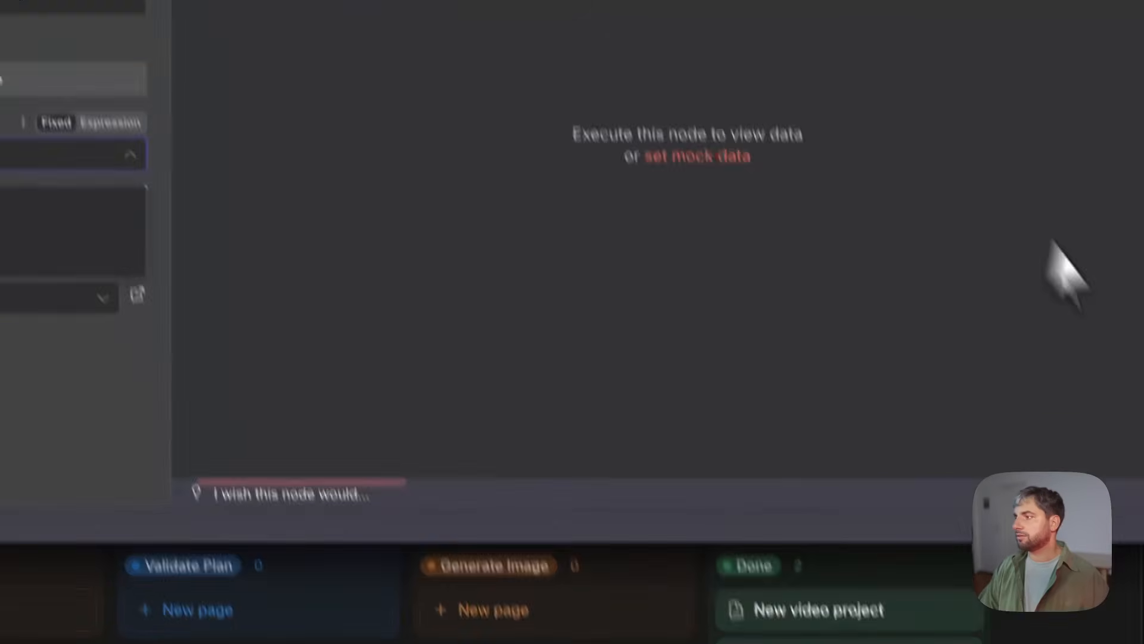
{"action": "left_click", "coordinate": [1123, 500]}
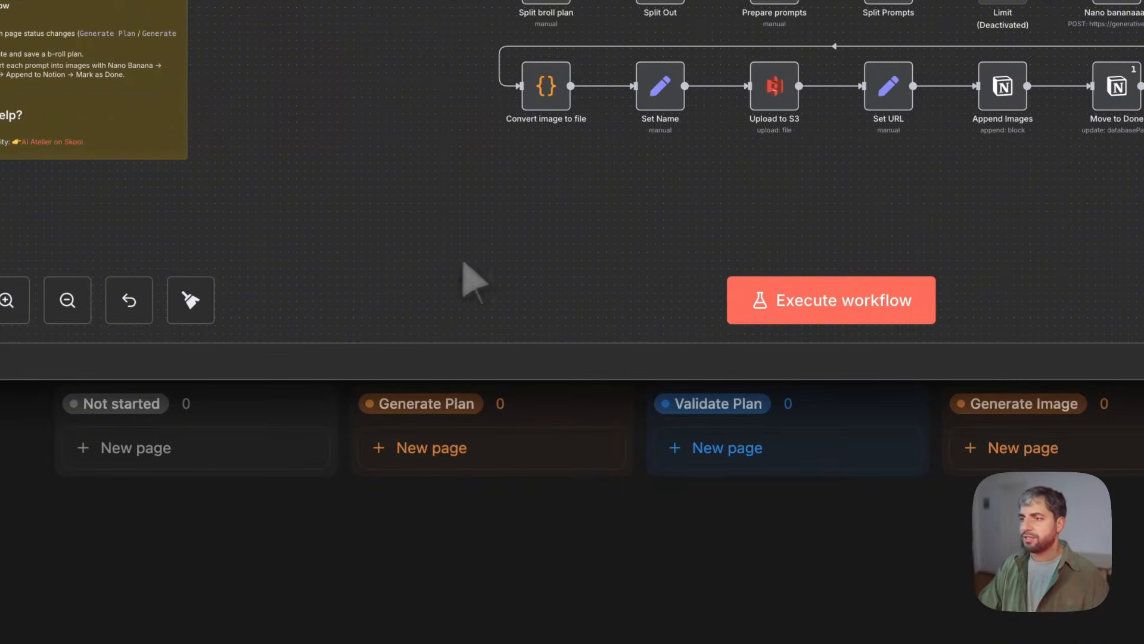
Switch to Notion and create a New video project page from its template in the Brolls generator database.
{"action": "left_click", "coordinate": [278, 568]}
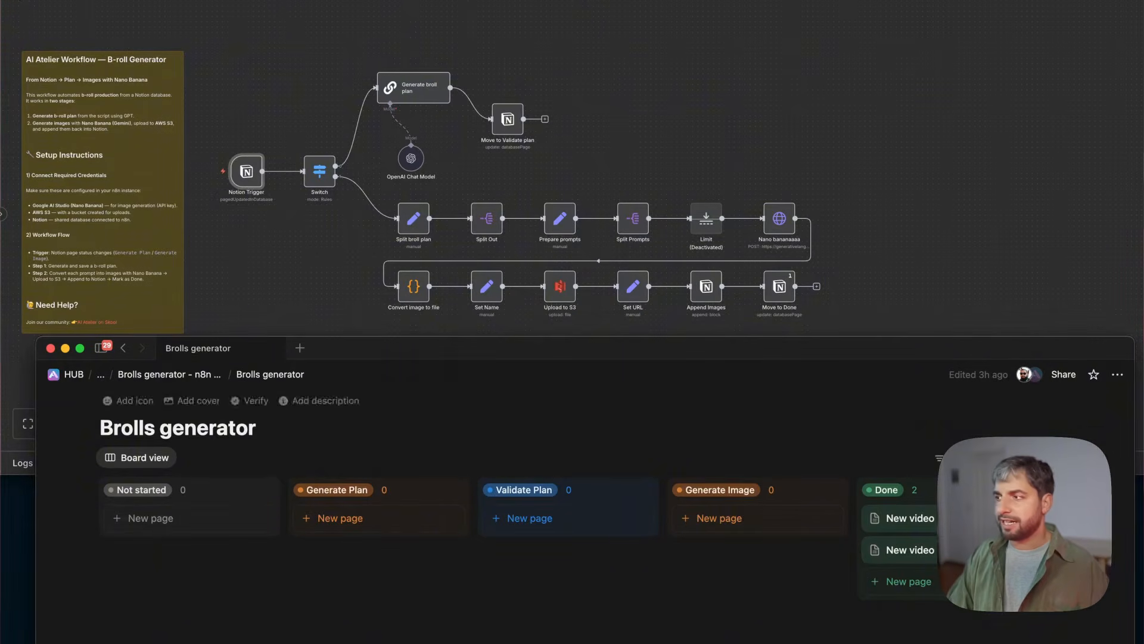
{"action": "left_click", "coordinate": [1062, 458]}
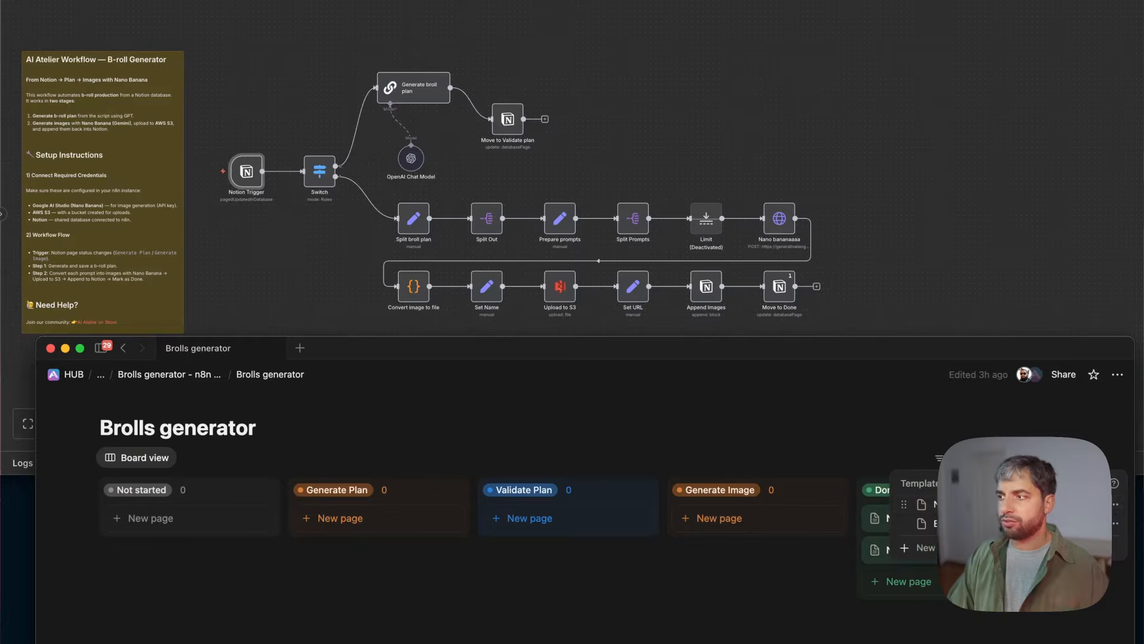
{"action": "left_click", "coordinate": [933, 504]}
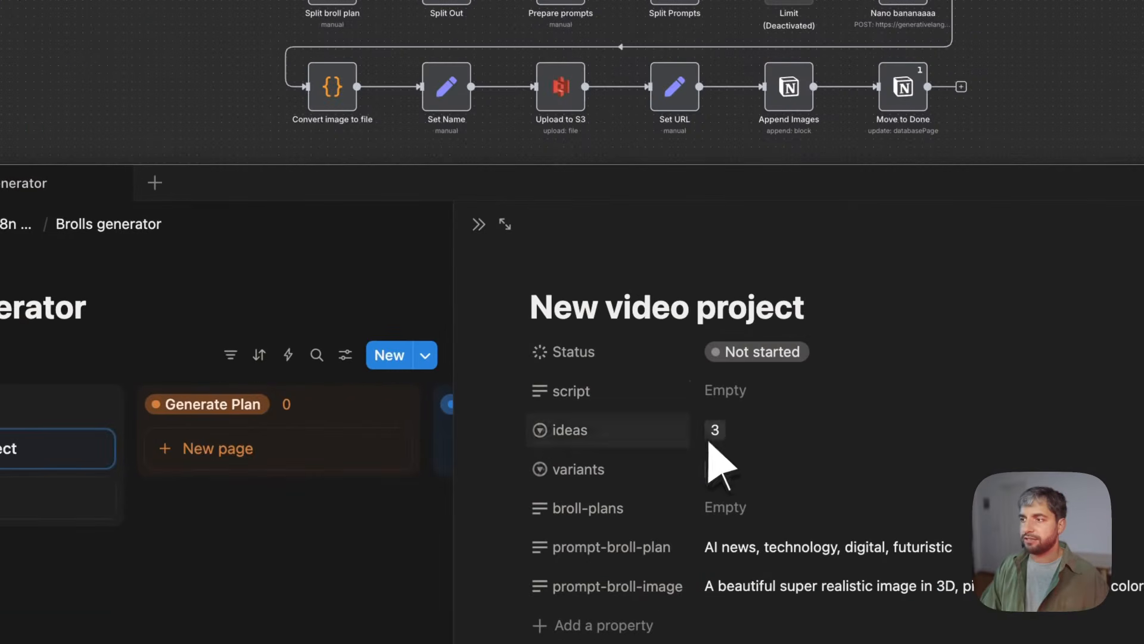
Paste the video script starting "You will never need to read documentation again." into the page's script property.
{"action": "left_click", "coordinate": [740, 400]}
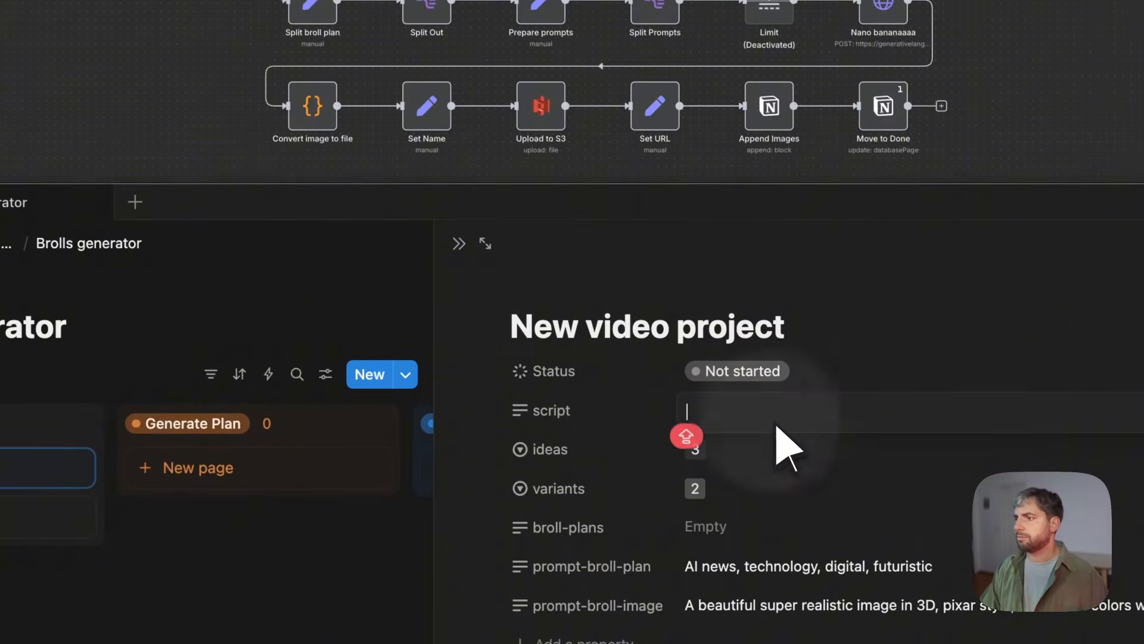
{"action": "key", "text": "super+v"}
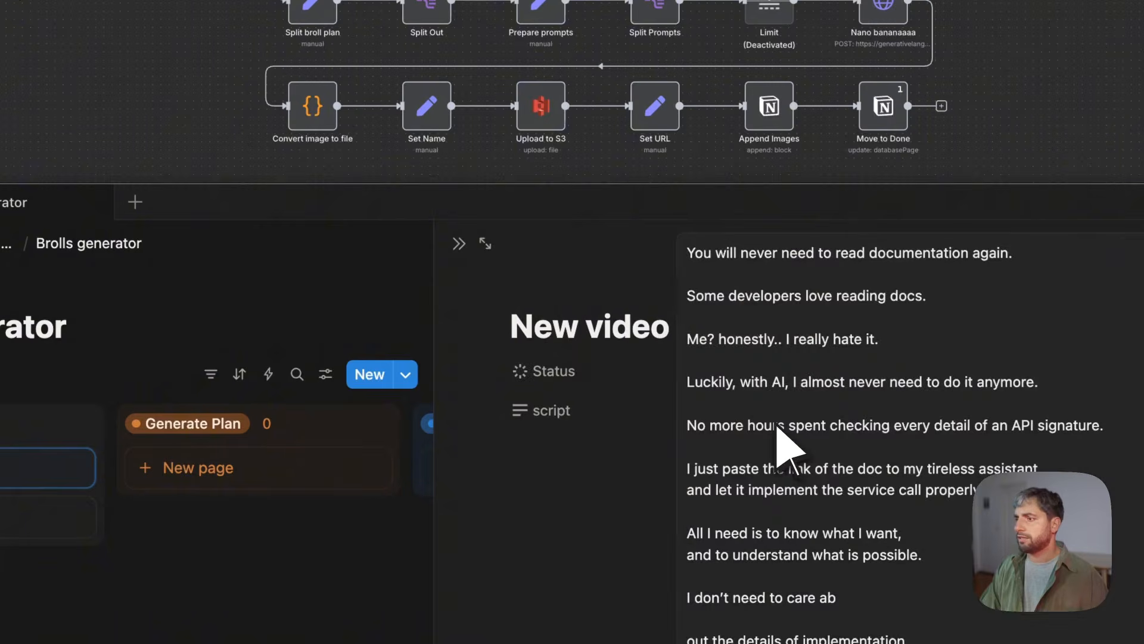
{"action": "left_click", "coordinate": [658, 521]}
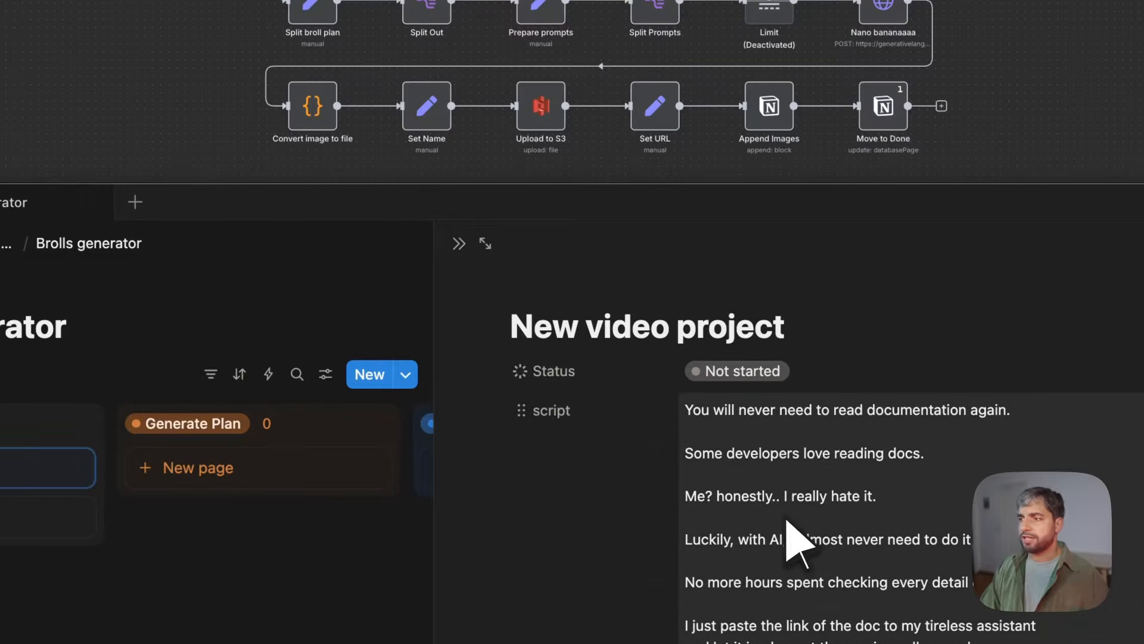
Review the options of the ideas and variants properties below the script, keeping their current selections.
{"action": "scroll", "coordinate": [792, 539], "scroll_direction": "down", "scroll_amount": 10}
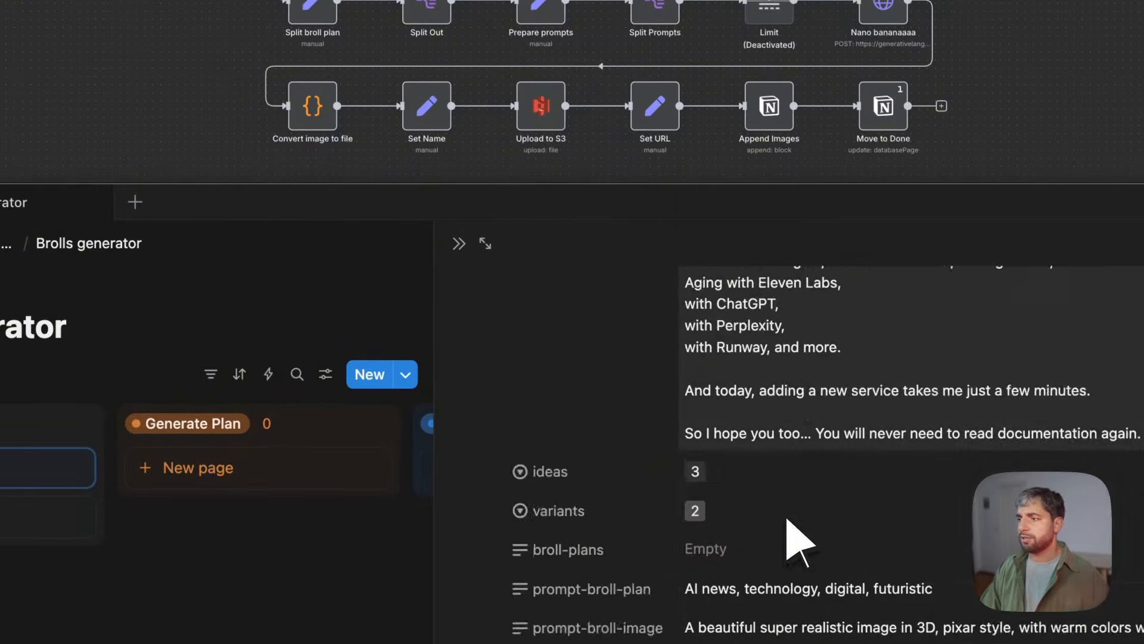
{"action": "scroll", "coordinate": [793, 539], "scroll_direction": "up", "scroll_amount": 4}
{"action": "scroll", "coordinate": [792, 539], "scroll_direction": "down", "scroll_amount": 3}
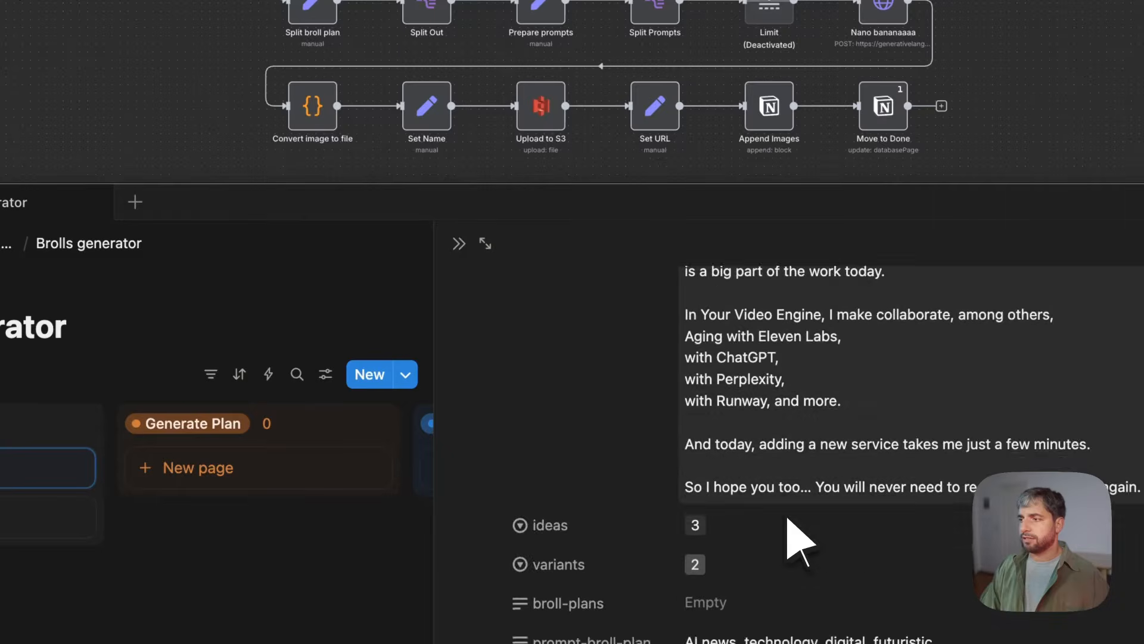
{"action": "scroll", "coordinate": [788, 518], "scroll_direction": "down", "scroll_amount": 2}
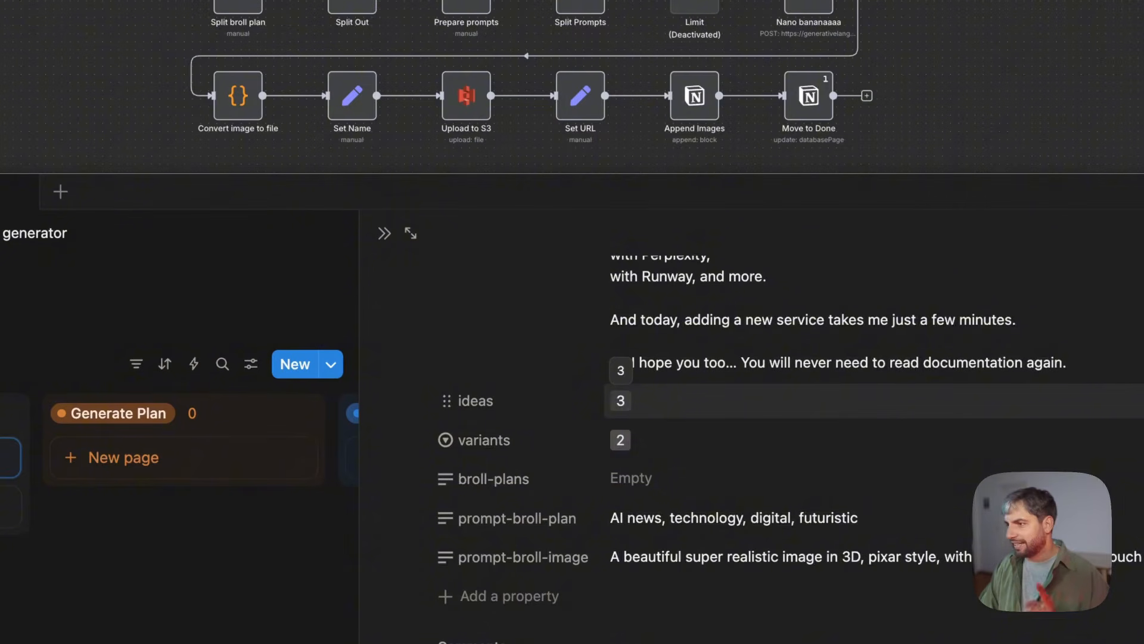
{"action": "left_click", "coordinate": [626, 402]}
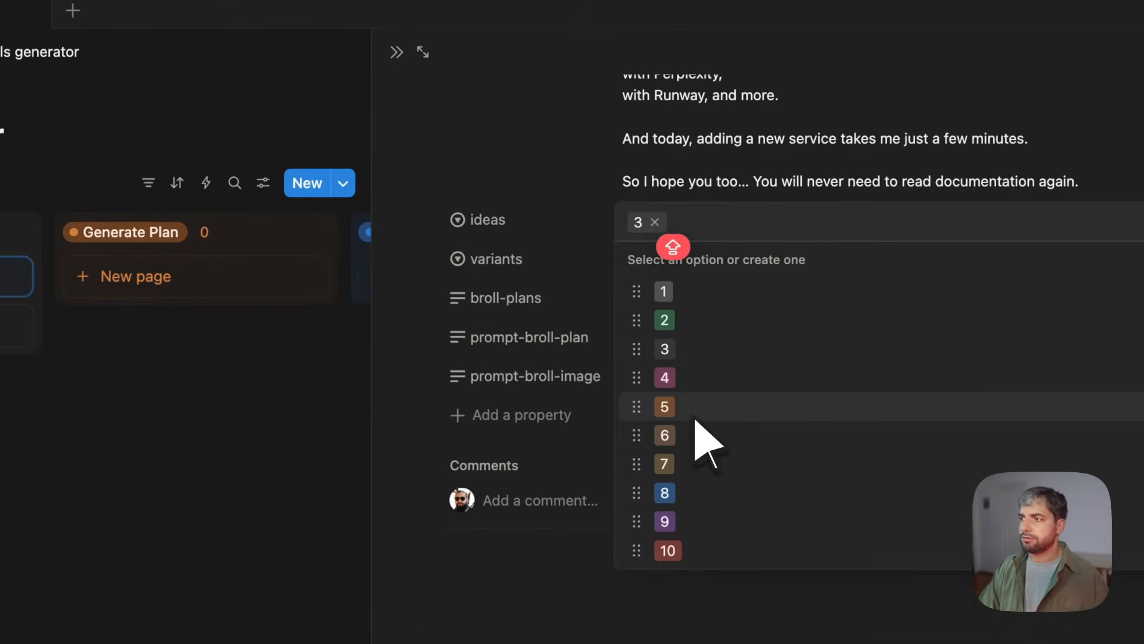
{"action": "left_click", "coordinate": [711, 156]}
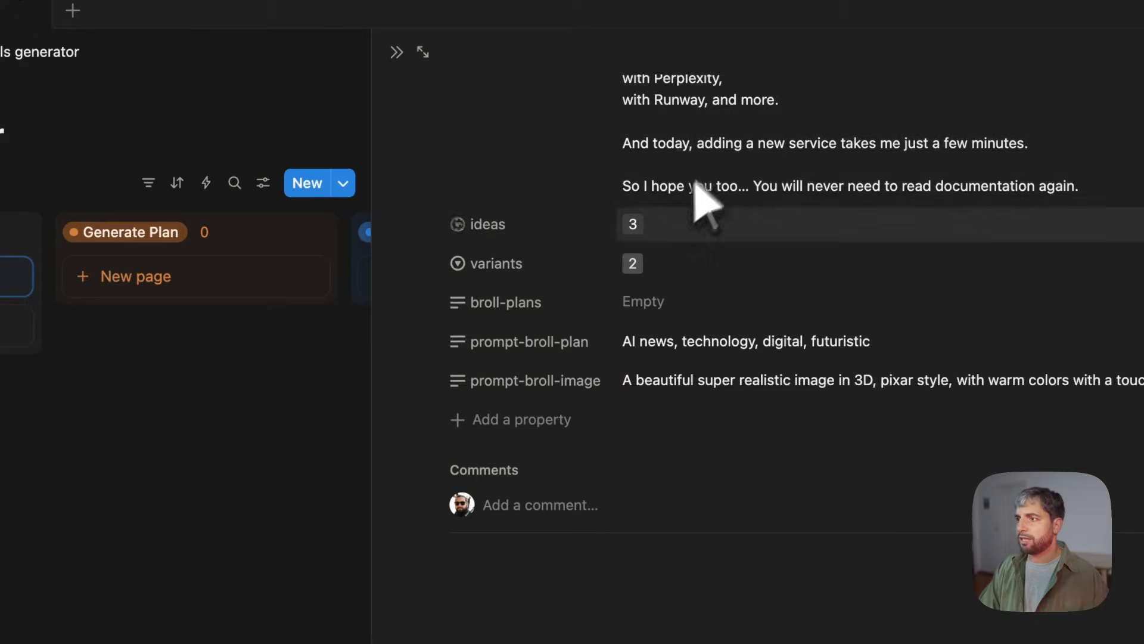
{"action": "left_click", "coordinate": [642, 232]}
{"action": "left_click", "coordinate": [694, 361]}
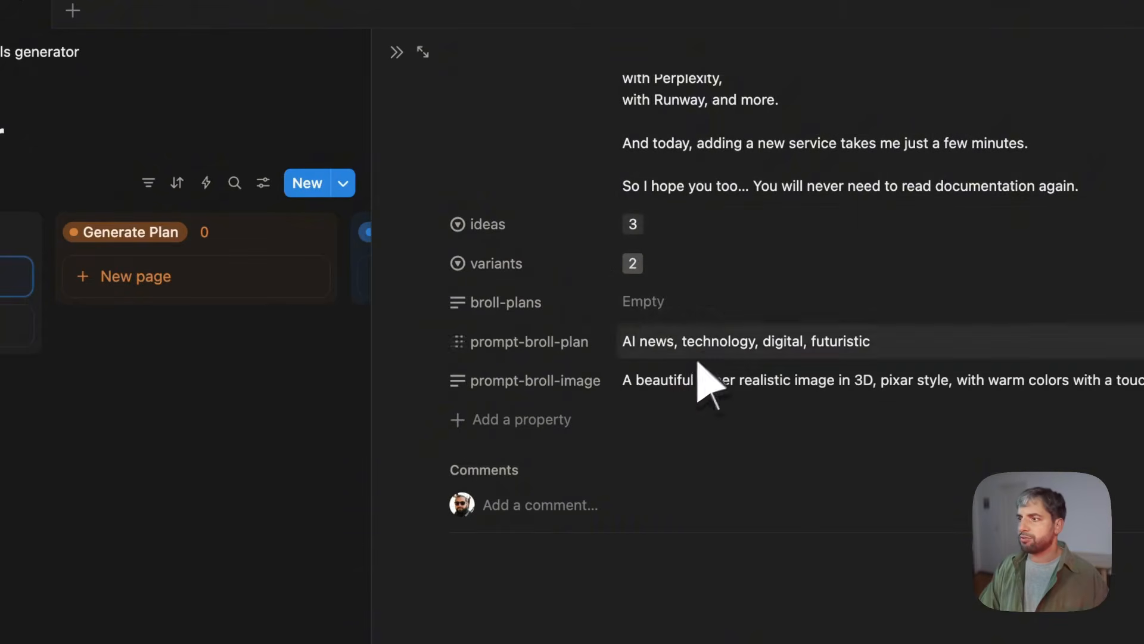
{"action": "left_click", "coordinate": [648, 275]}
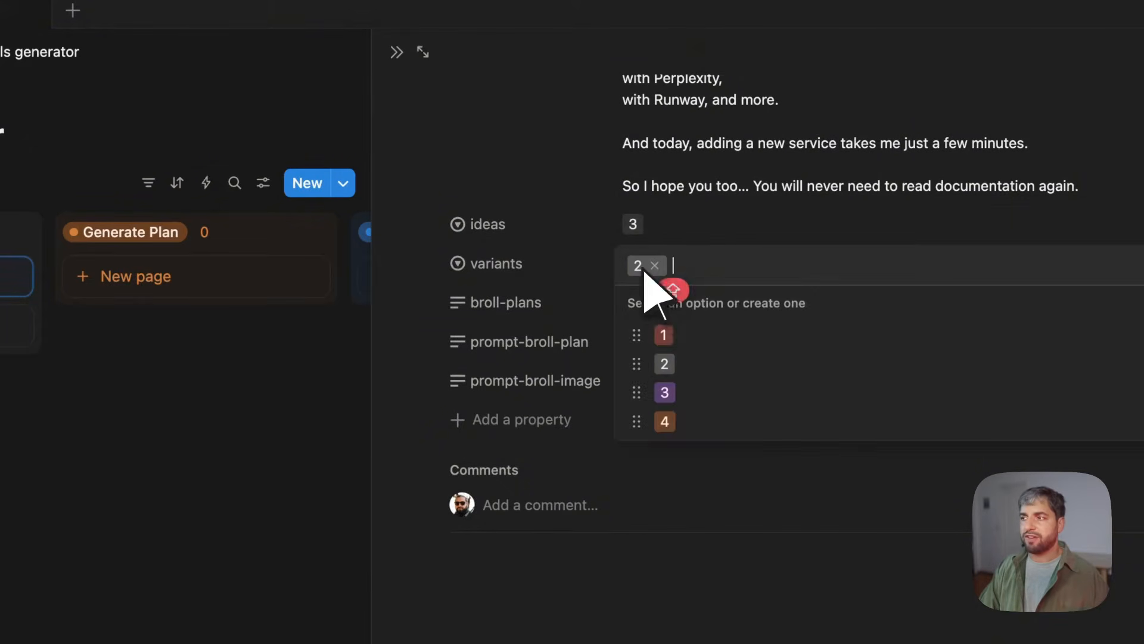
{"action": "left_click", "coordinate": [697, 375]}
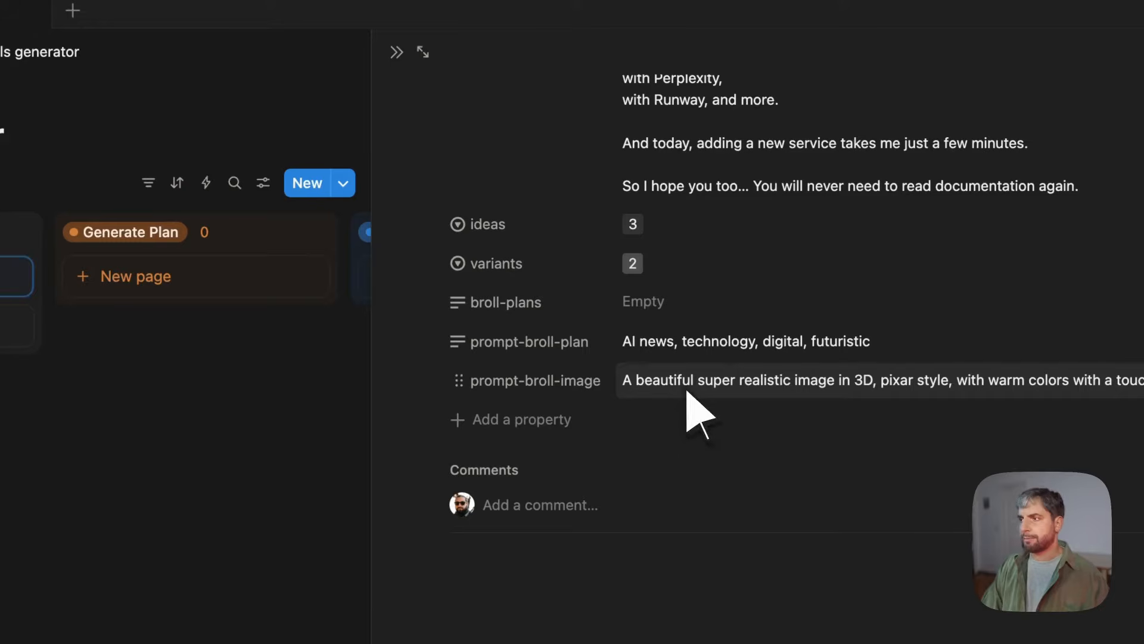
Review the New video project page from its prompt properties back up to the title, then close the page.
{"action": "scroll", "coordinate": [688, 393], "scroll_direction": "up", "scroll_amount": 10}
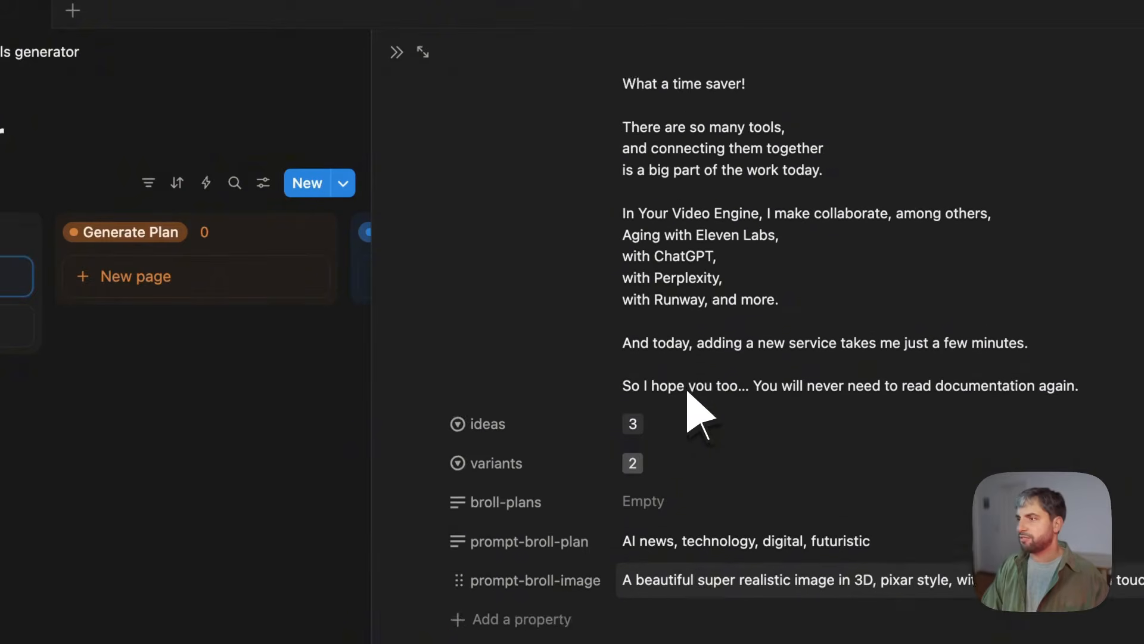
{"action": "scroll", "coordinate": [689, 409], "scroll_direction": "up", "scroll_amount": 2}
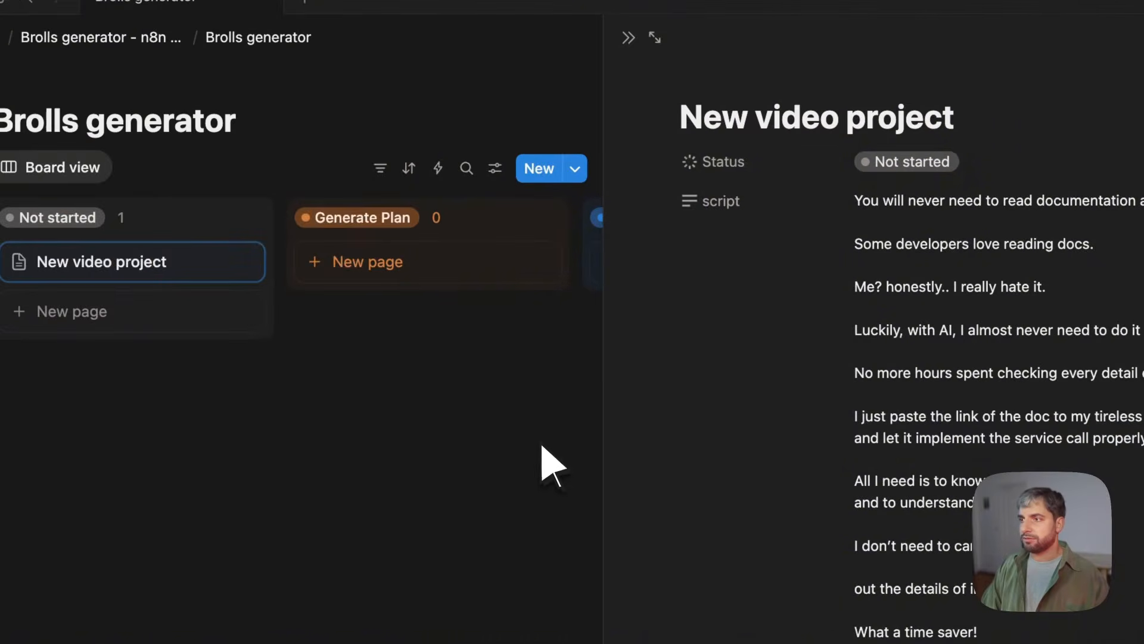
{"action": "left_click", "coordinate": [320, 484]}
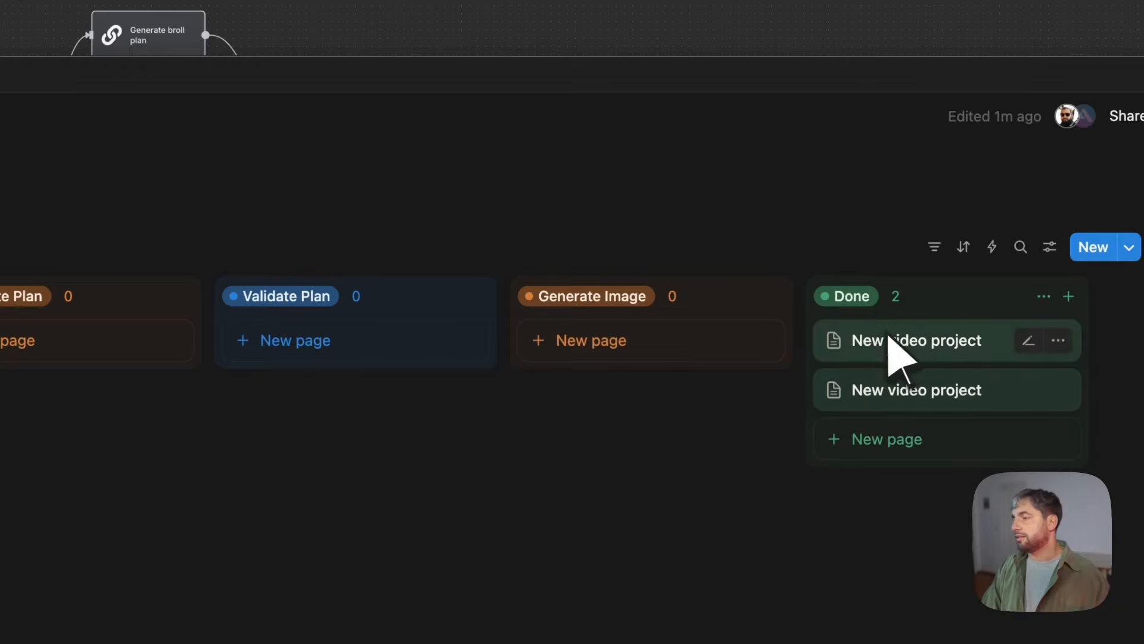
Open the first New video project card under Done, examine its generated b-roll images, then close the page.
{"action": "left_click", "coordinate": [927, 350]}
{"action": "scroll", "coordinate": [894, 395], "scroll_direction": "down", "scroll_amount": 15}
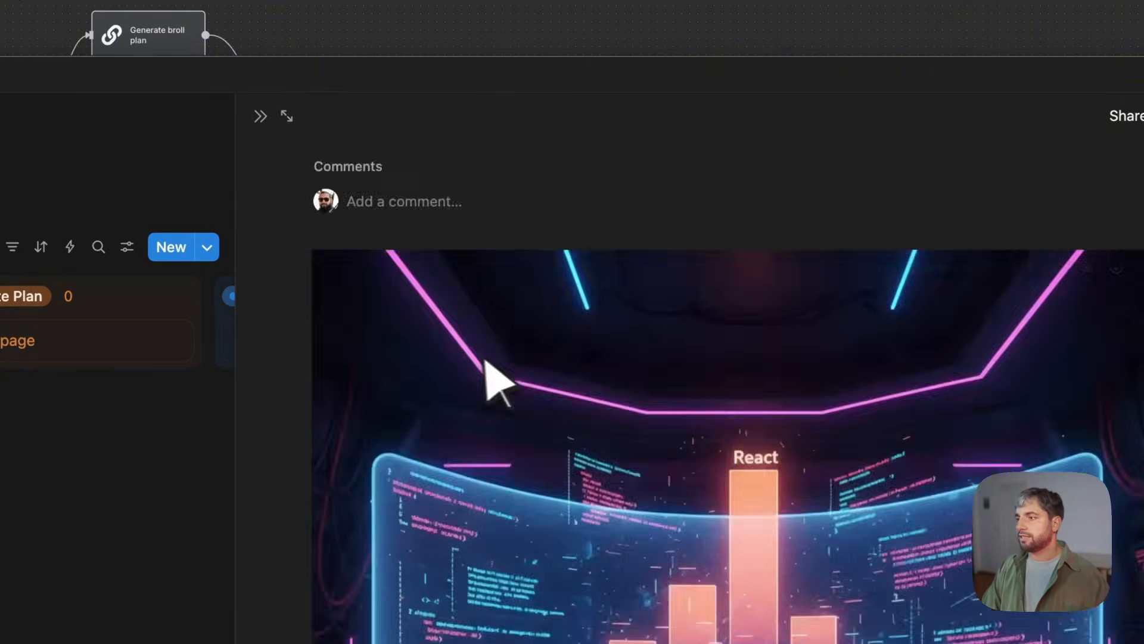
{"action": "scroll", "coordinate": [469, 369], "scroll_direction": "up", "scroll_amount": 5}
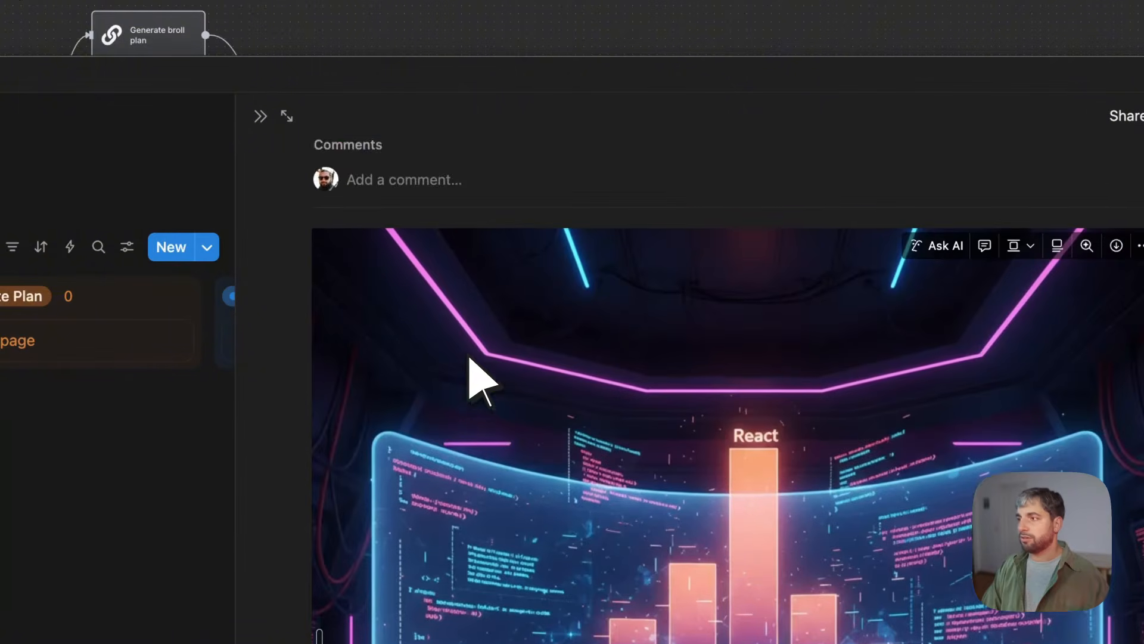
{"action": "scroll", "coordinate": [486, 367], "scroll_direction": "down", "scroll_amount": 1}
{"action": "scroll", "coordinate": [685, 379], "scroll_direction": "down", "scroll_amount": 15}
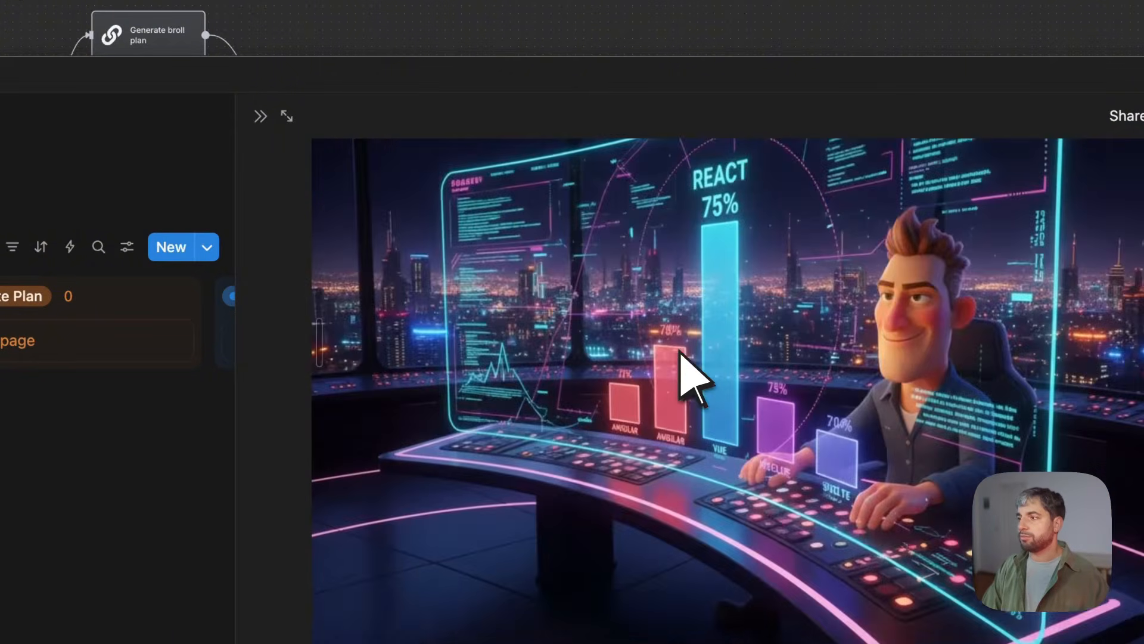
{"action": "scroll", "coordinate": [692, 376], "scroll_direction": "down", "scroll_amount": 8}
{"action": "scroll", "coordinate": [692, 376], "scroll_direction": "up", "scroll_amount": 7}
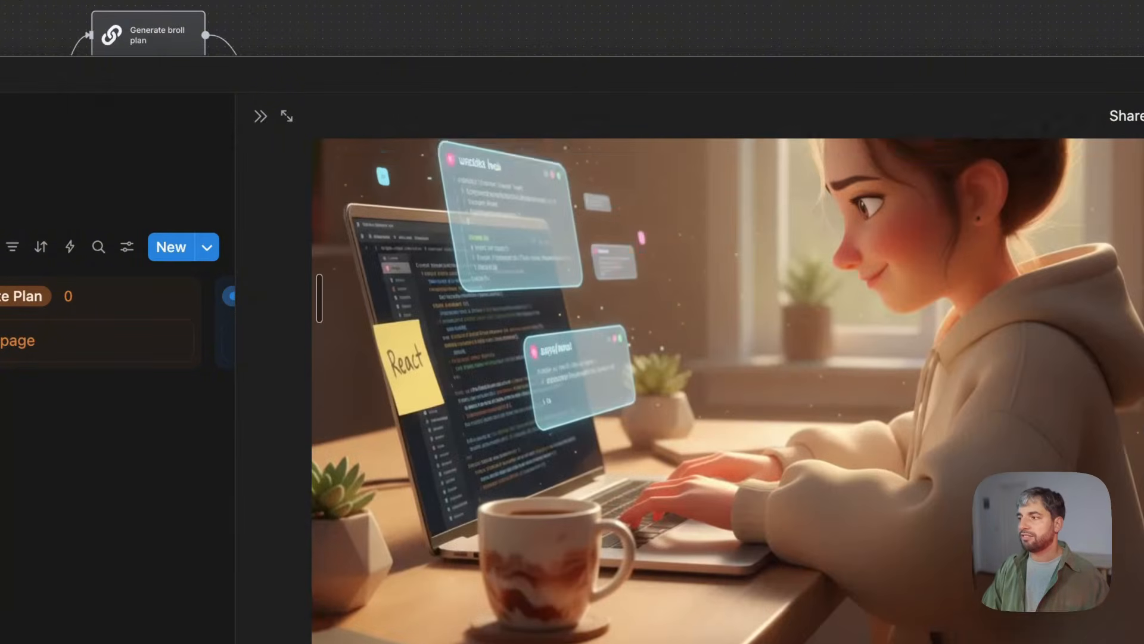
{"action": "scroll", "coordinate": [655, 381], "scroll_direction": "down", "scroll_amount": 15}
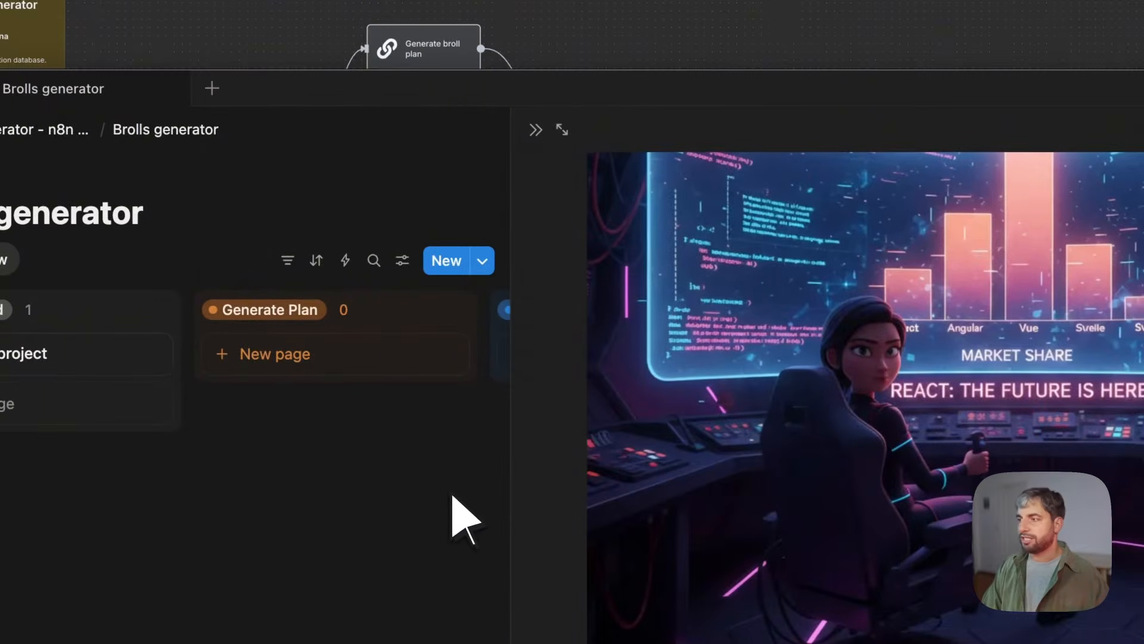
{"action": "left_click", "coordinate": [246, 482]}
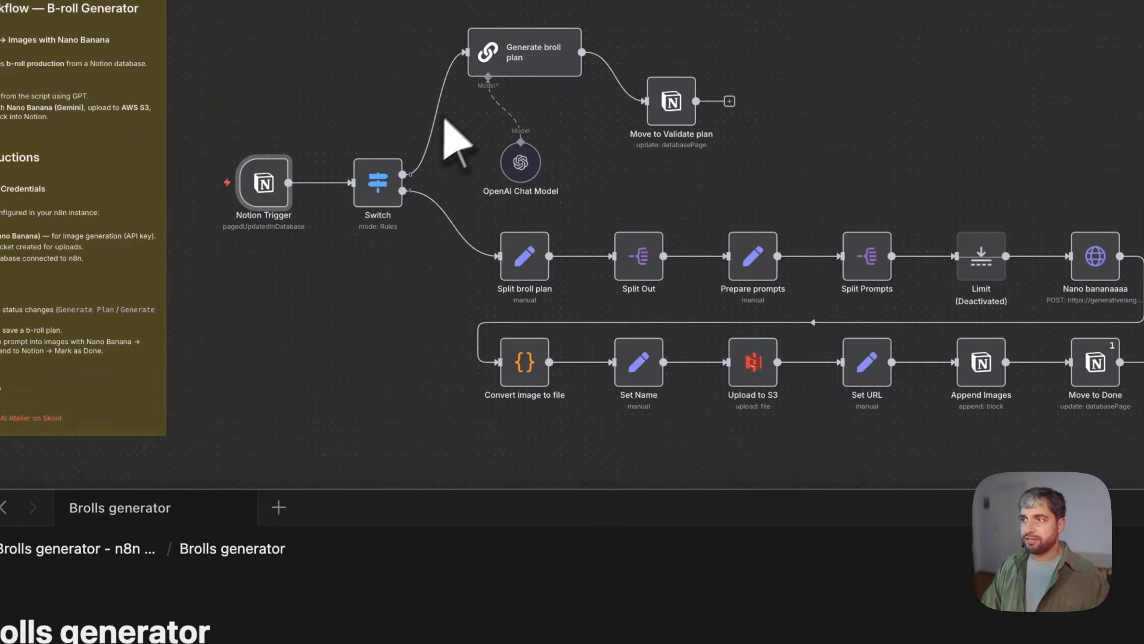
Open the Switch node in n8n, review its status routing rules, then close it.
{"action": "left_click", "coordinate": [380, 188]}
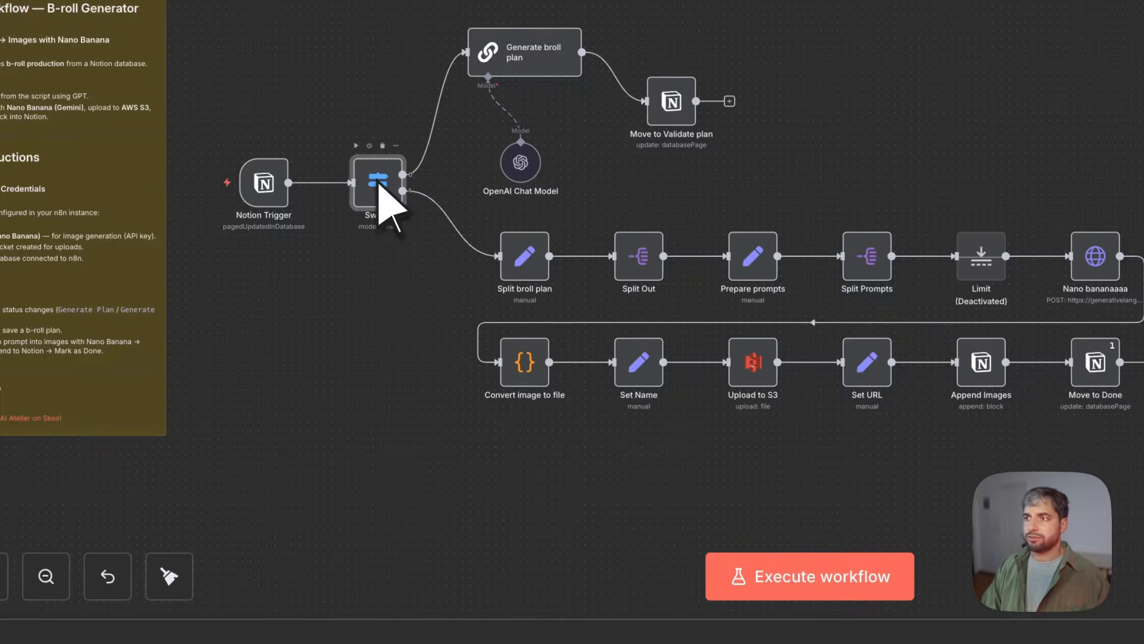
{"action": "double_click", "coordinate": [380, 188]}
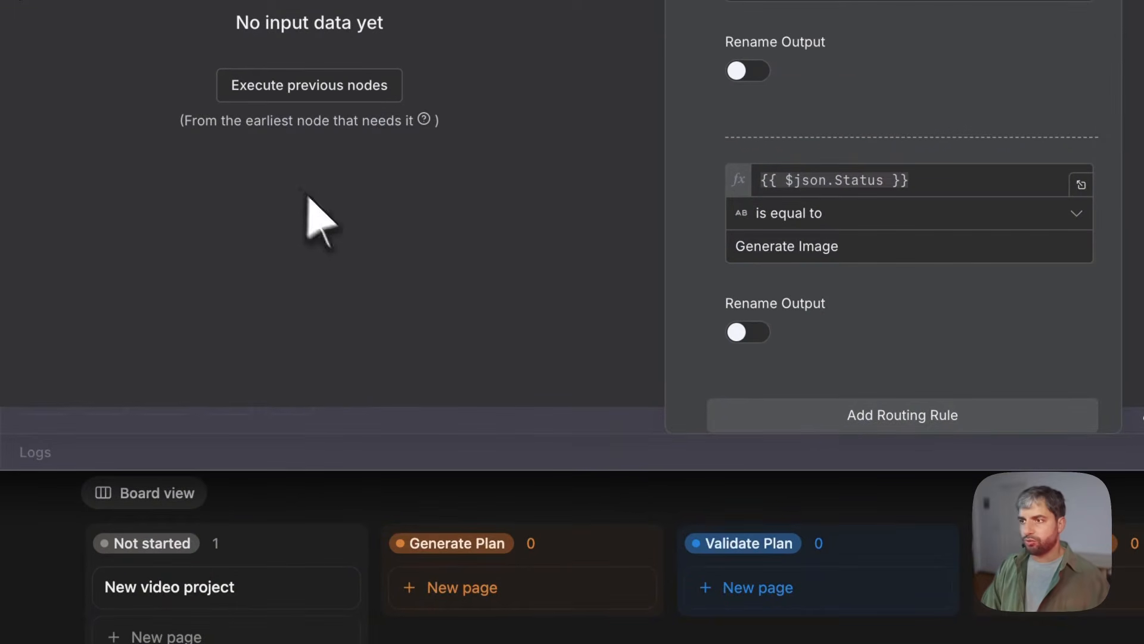
{"action": "left_click", "coordinate": [348, 434]}
Move the New video project card from Not started to Generate Plan on the Notion board.
{"action": "left_click", "coordinate": [192, 594]}
{"action": "left_click_drag", "start_coordinate": [192, 594], "coordinate": [471, 562]}
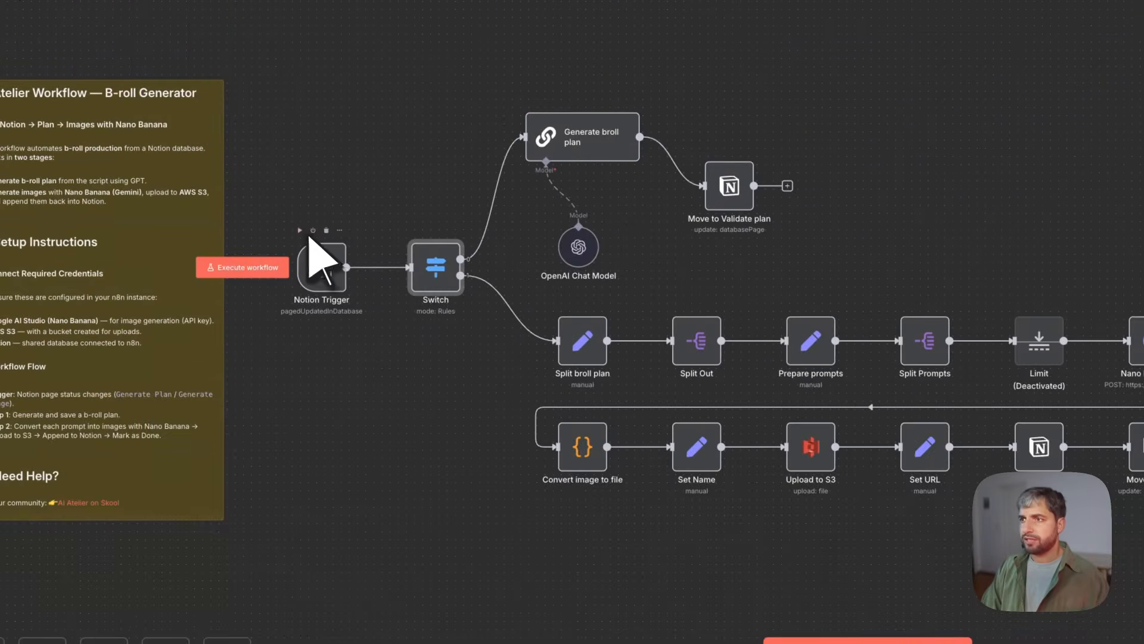
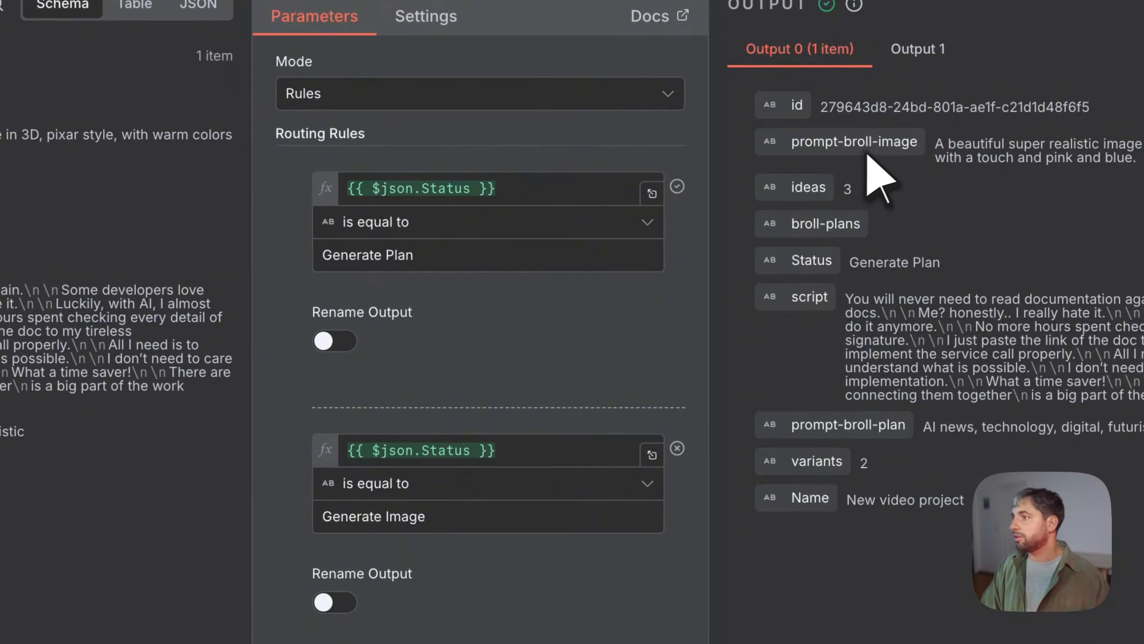
Close the Switch node's details and open the Generate broll plan node.
{"action": "key", "text": "Escape"}
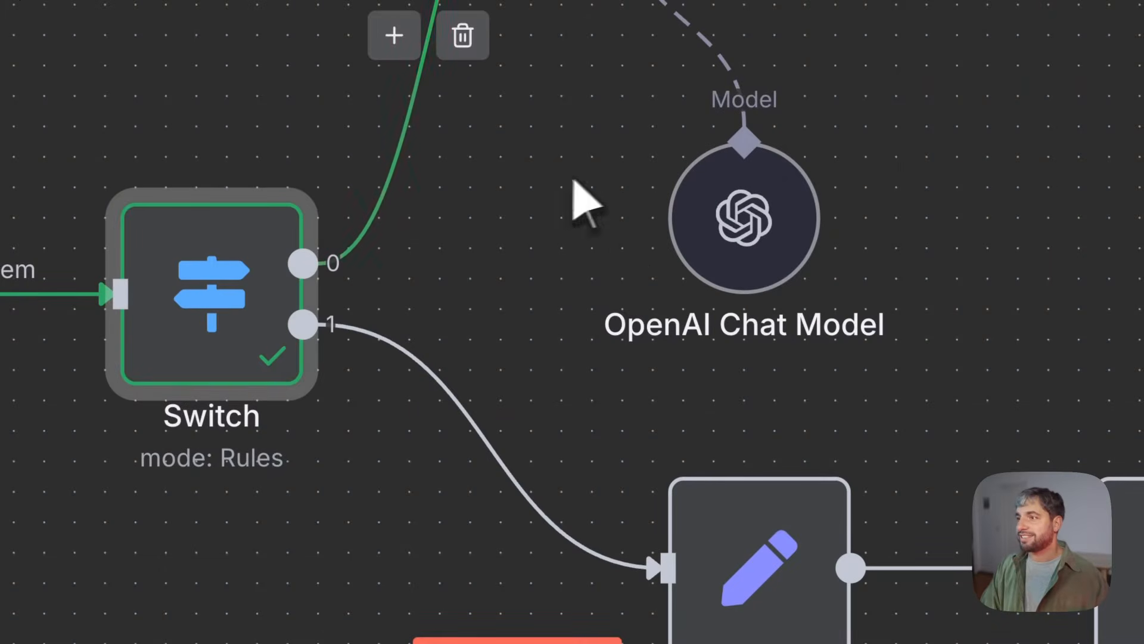
{"action": "left_click_drag", "start_coordinate": [592, 170], "coordinate": [499, 298]}
{"action": "scroll", "coordinate": [512, 286], "scroll_direction": "up", "scroll_amount": 5}
{"action": "scroll", "coordinate": [513, 286], "scroll_direction": "right", "scroll_amount": 4}
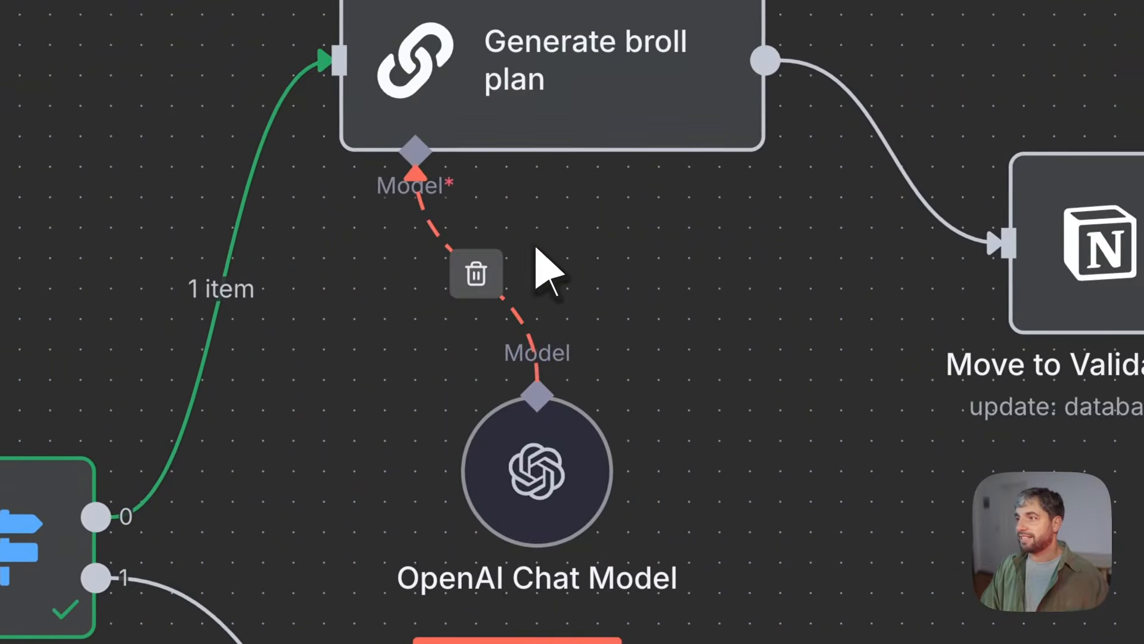
{"action": "scroll", "coordinate": [533, 244], "scroll_direction": "up", "scroll_amount": 5}
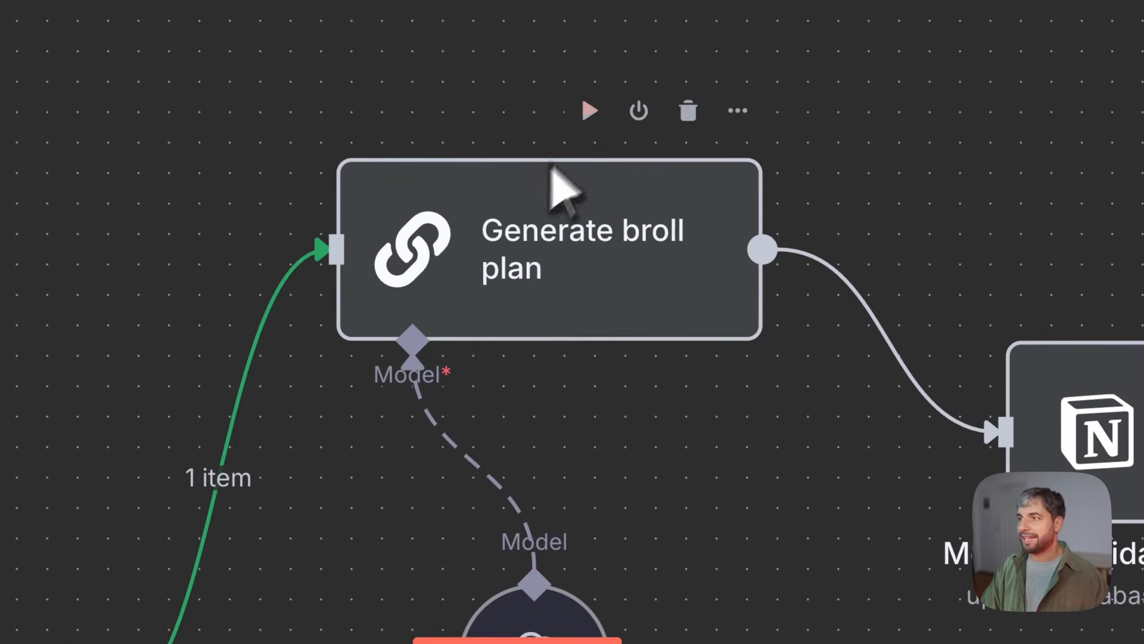
{"action": "double_click", "coordinate": [545, 262]}
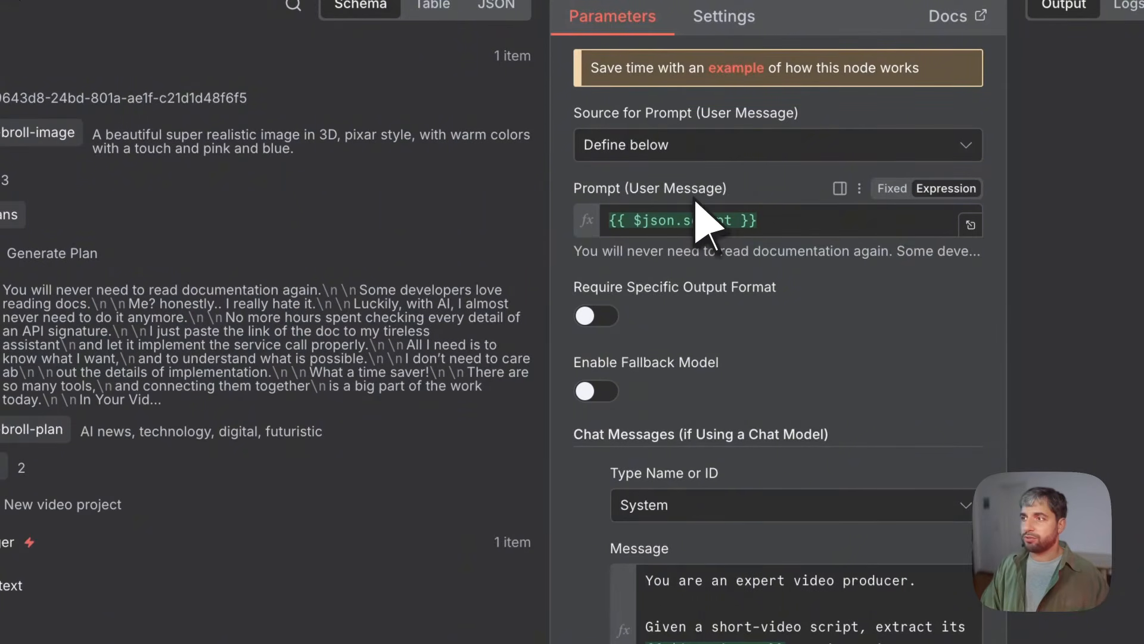
Clear the user message prompt and map the Switch input's script field into it as {{ $json.script }}.
{"action": "left_click", "coordinate": [763, 238]}
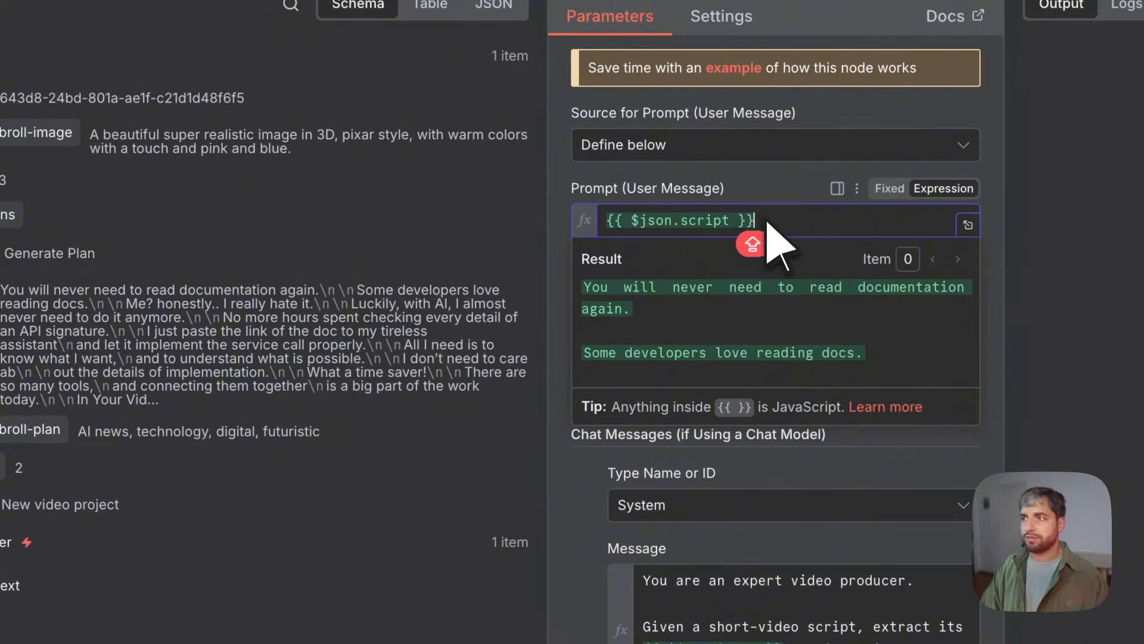
{"action": "left_click_drag", "start_coordinate": [774, 225], "coordinate": [605, 225]}
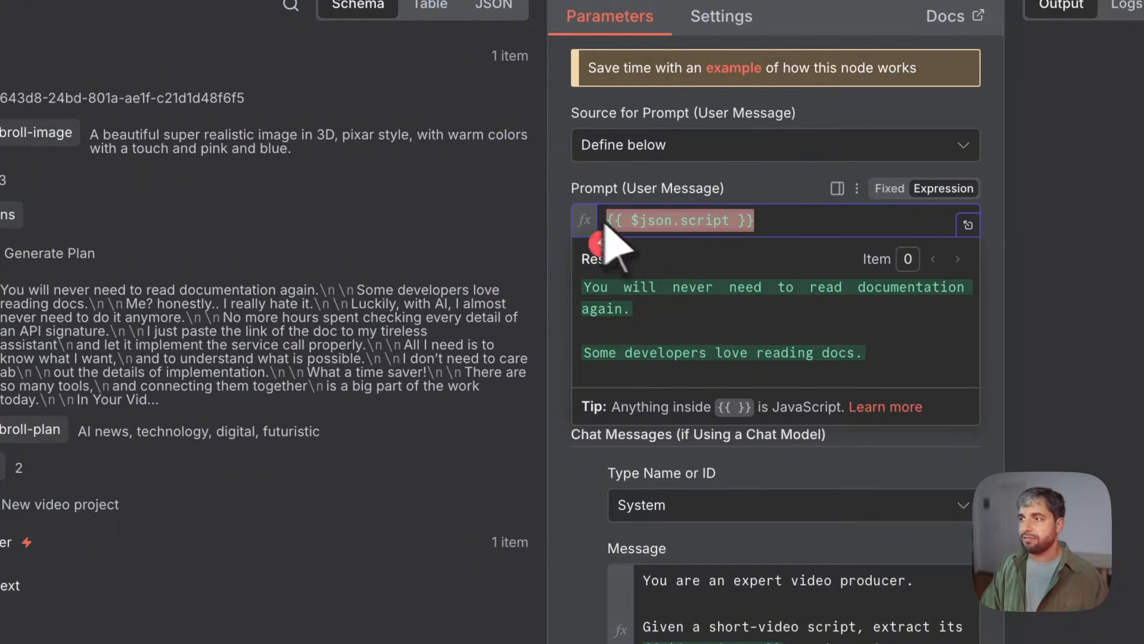
{"action": "key", "text": "BackSpace"}
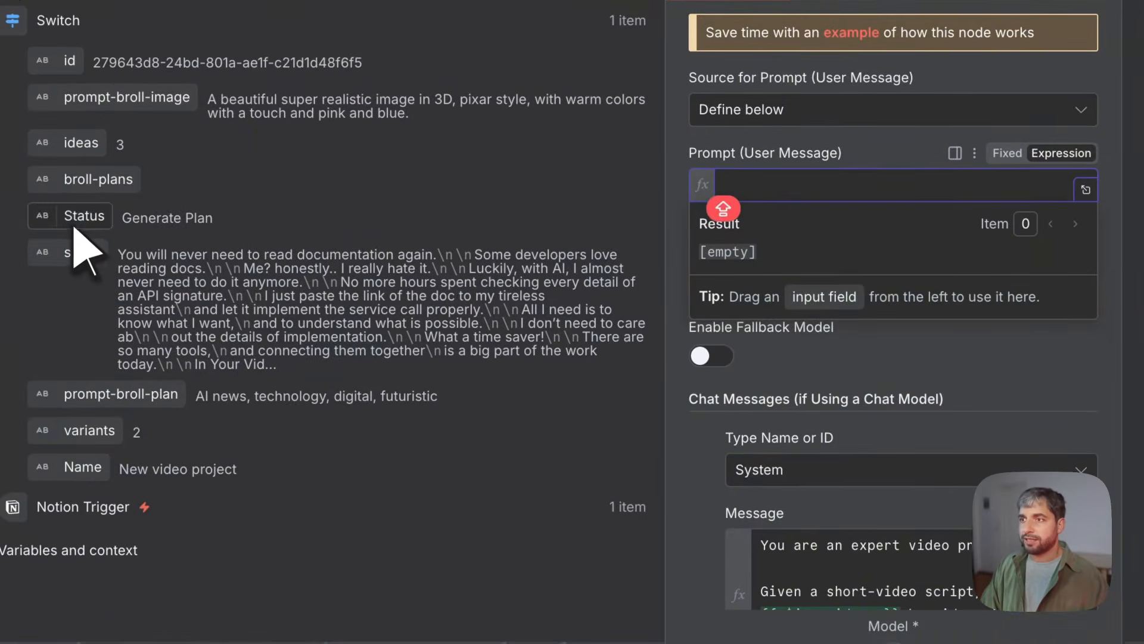
{"action": "left_click_drag", "start_coordinate": [82, 252], "coordinate": [759, 205]}
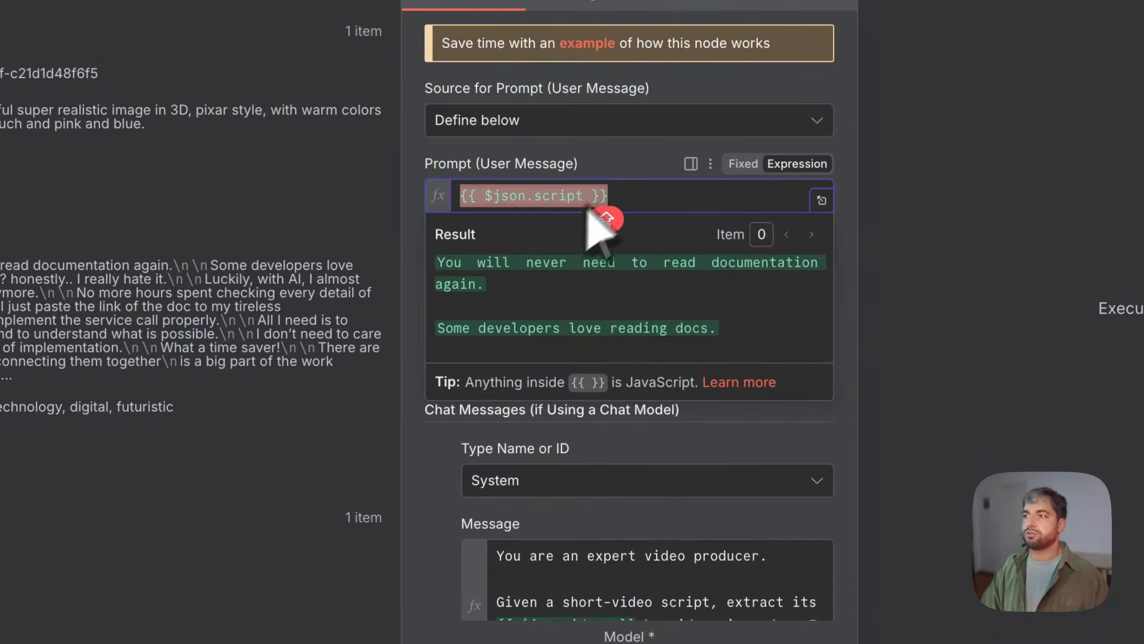
{"action": "left_click", "coordinate": [590, 166]}
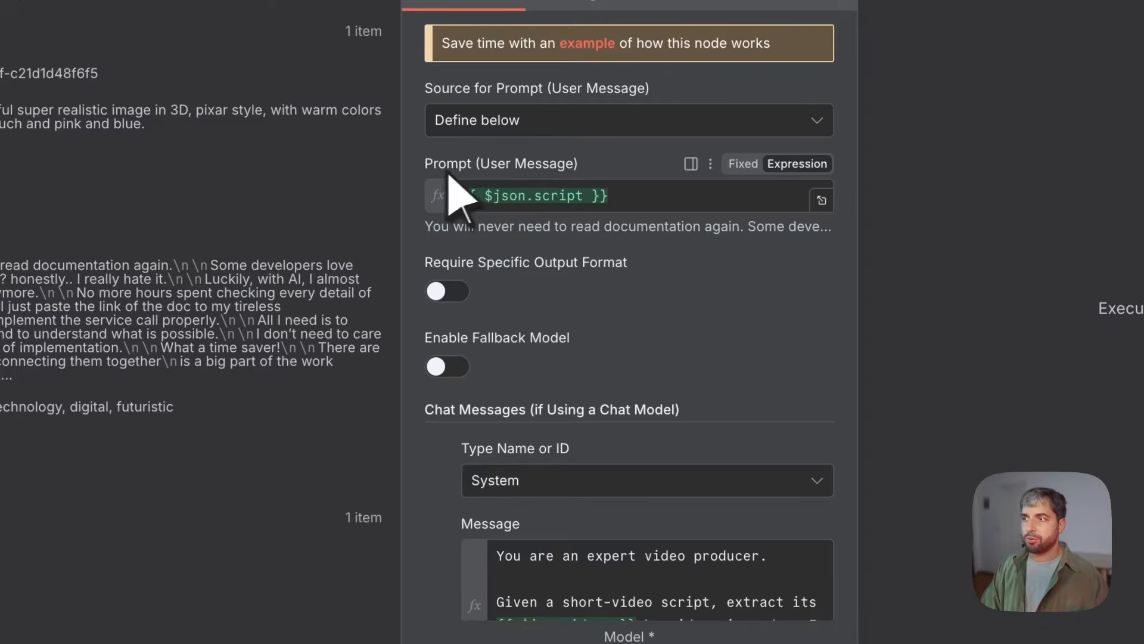
Examine the full system message of the Generate broll plan node in the expanded expression editor, including its {{ $json.ideas }} variable.
{"action": "scroll", "coordinate": [549, 232], "scroll_direction": "down", "scroll_amount": 3}
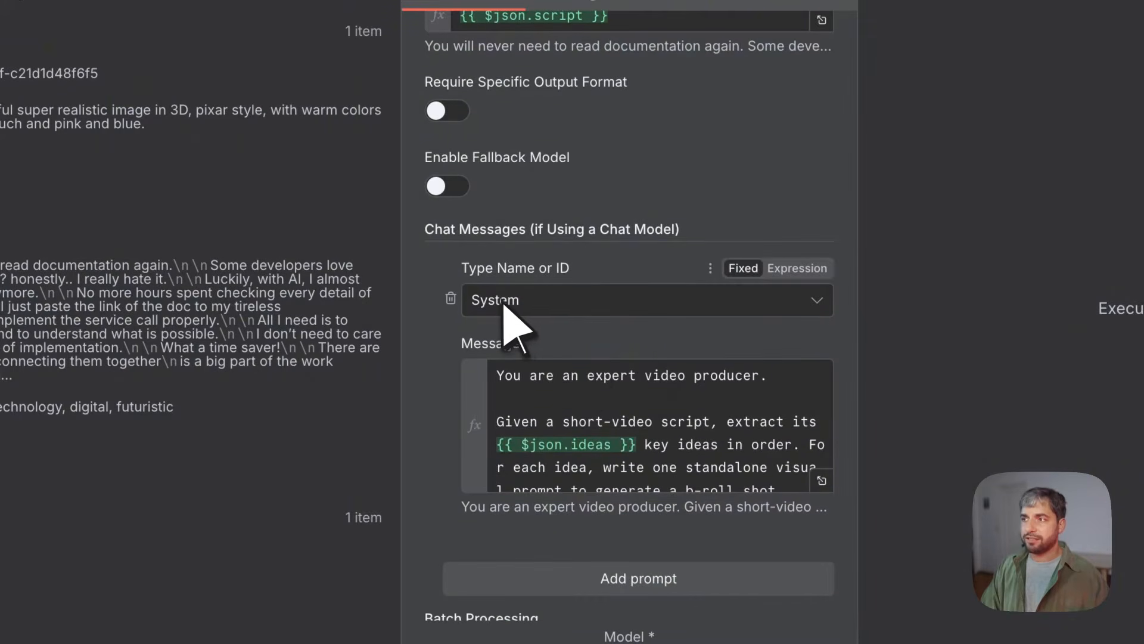
{"action": "scroll", "coordinate": [564, 305], "scroll_direction": "down", "scroll_amount": 2}
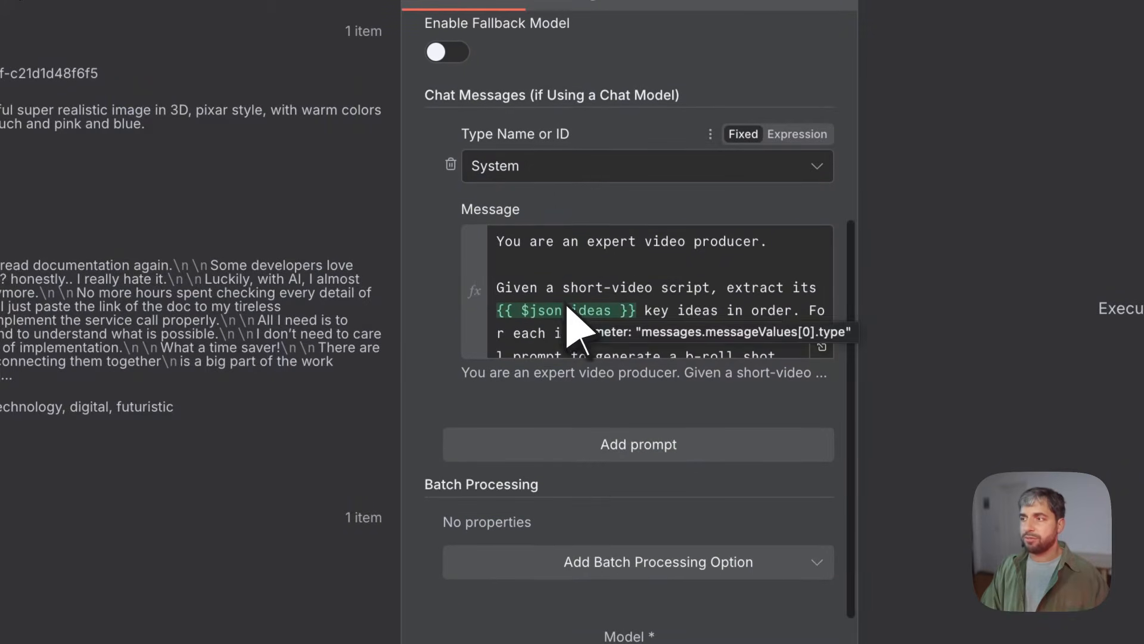
{"action": "left_click", "coordinate": [822, 347]}
{"action": "key", "text": "ctrl+a"}
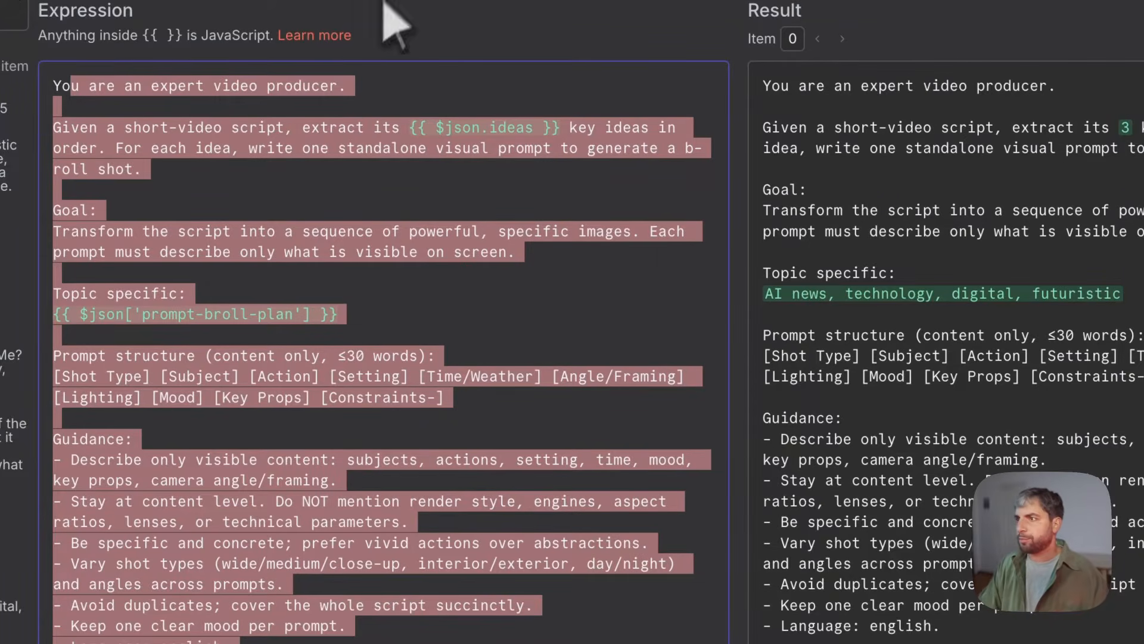
{"action": "left_click", "coordinate": [413, 0]}
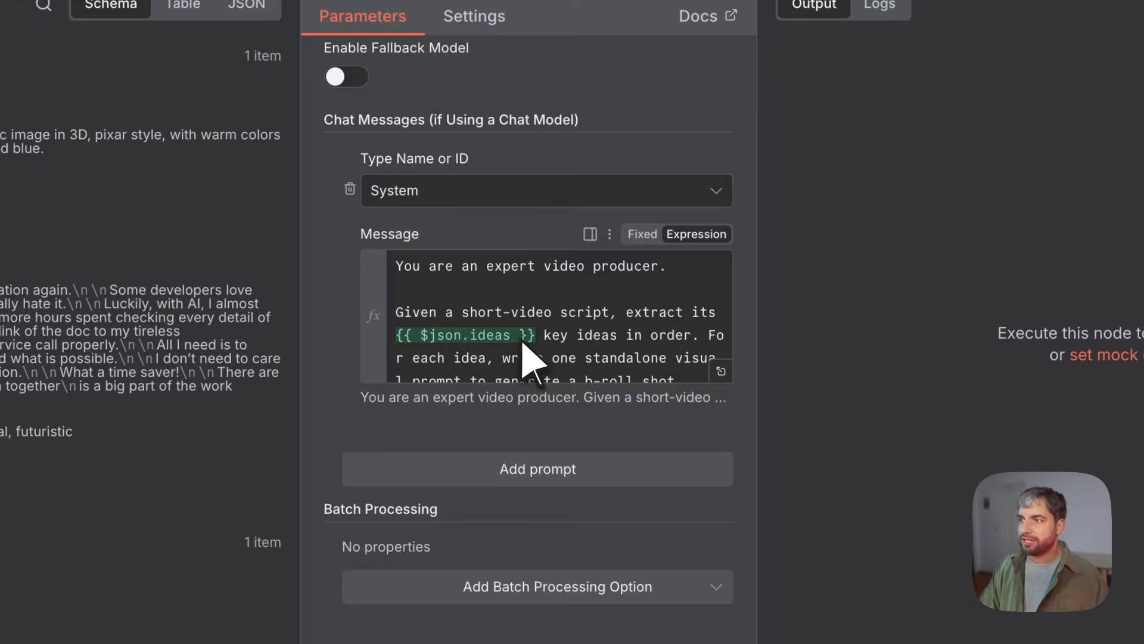
{"action": "left_click_drag", "start_coordinate": [520, 335], "coordinate": [431, 335]}
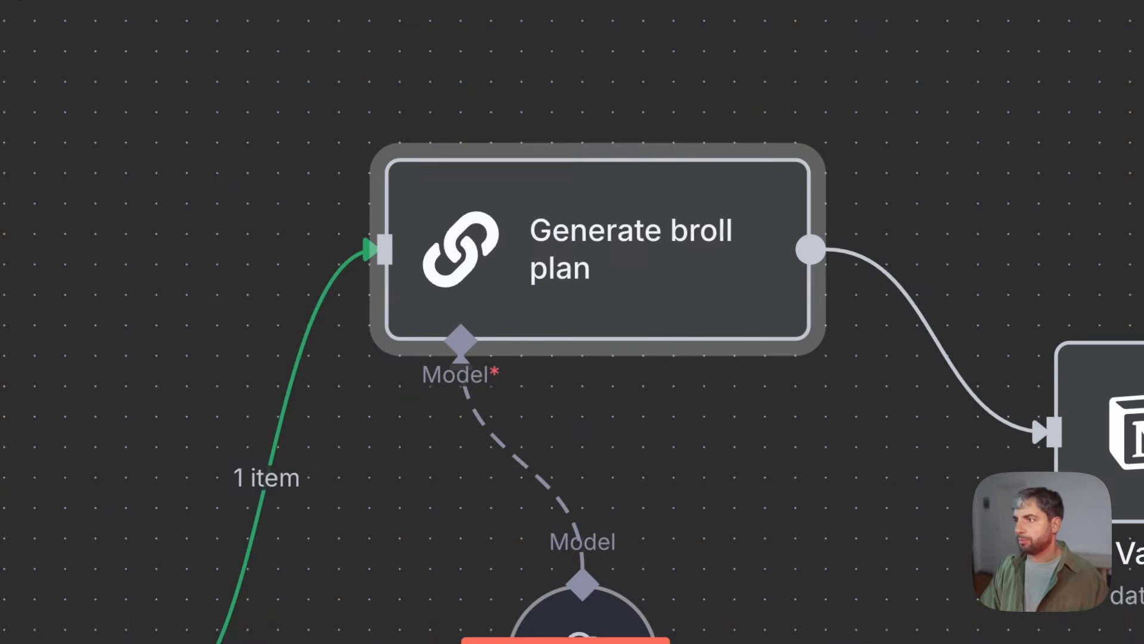
Execute only the Generate broll plan node from the canvas.
{"action": "mouse_move", "coordinate": [695, 143]}
{"action": "left_click", "coordinate": [638, 111]}
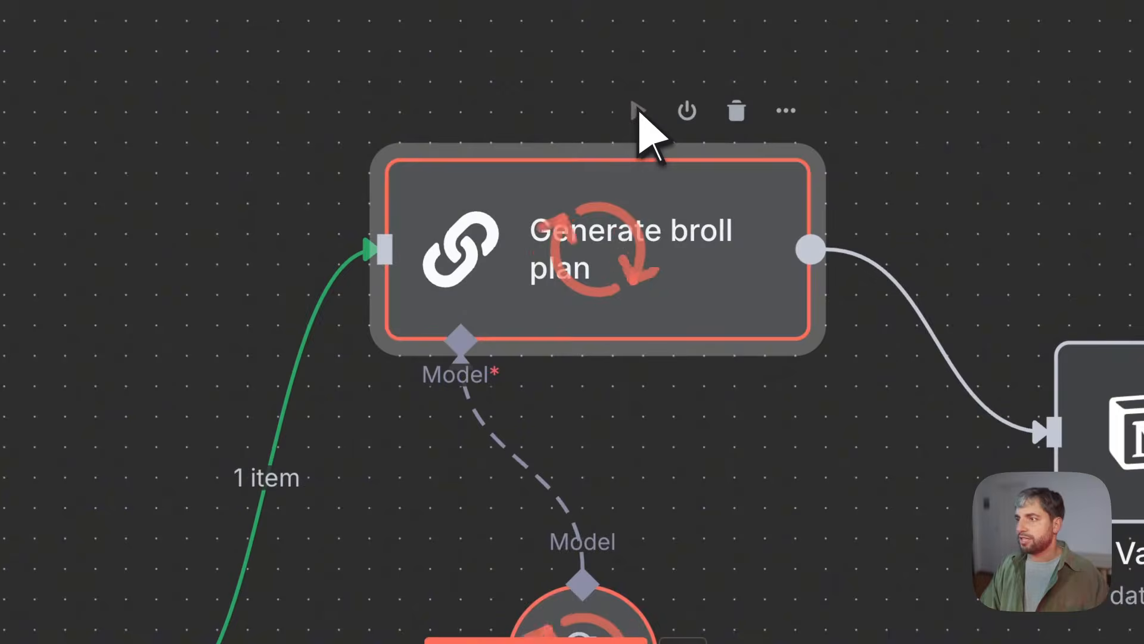
Open the OpenAI Chat Model node and examine the b-roll plan text in its output.
{"action": "scroll", "coordinate": [643, 229], "scroll_direction": "down", "scroll_amount": 3}
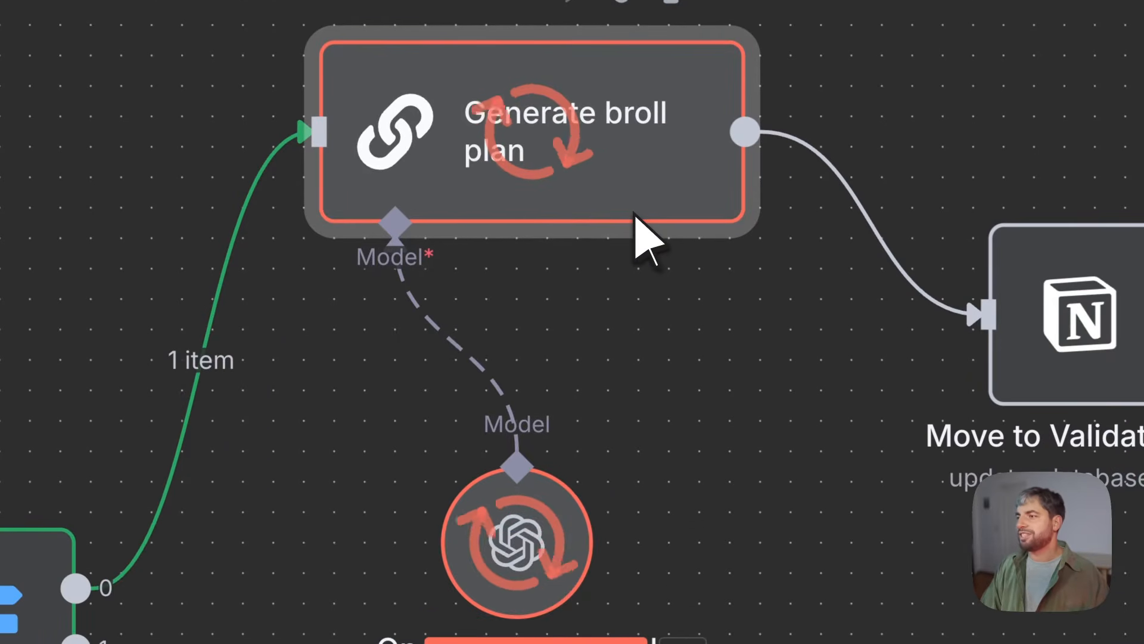
{"action": "scroll", "coordinate": [633, 408], "scroll_direction": "down", "scroll_amount": 4}
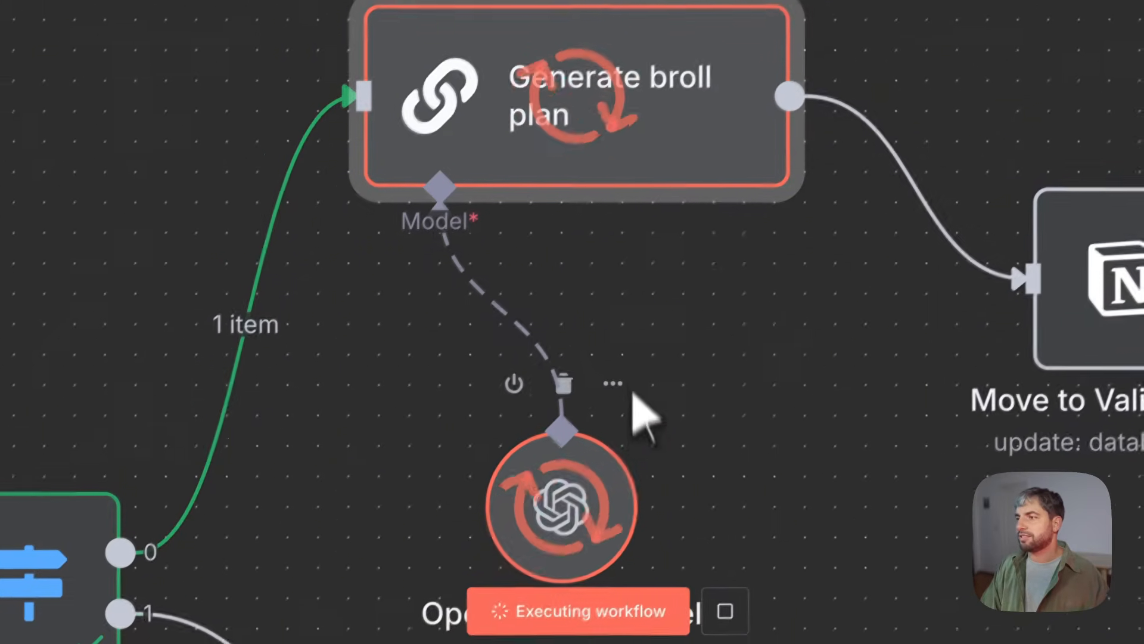
{"action": "double_click", "coordinate": [572, 426]}
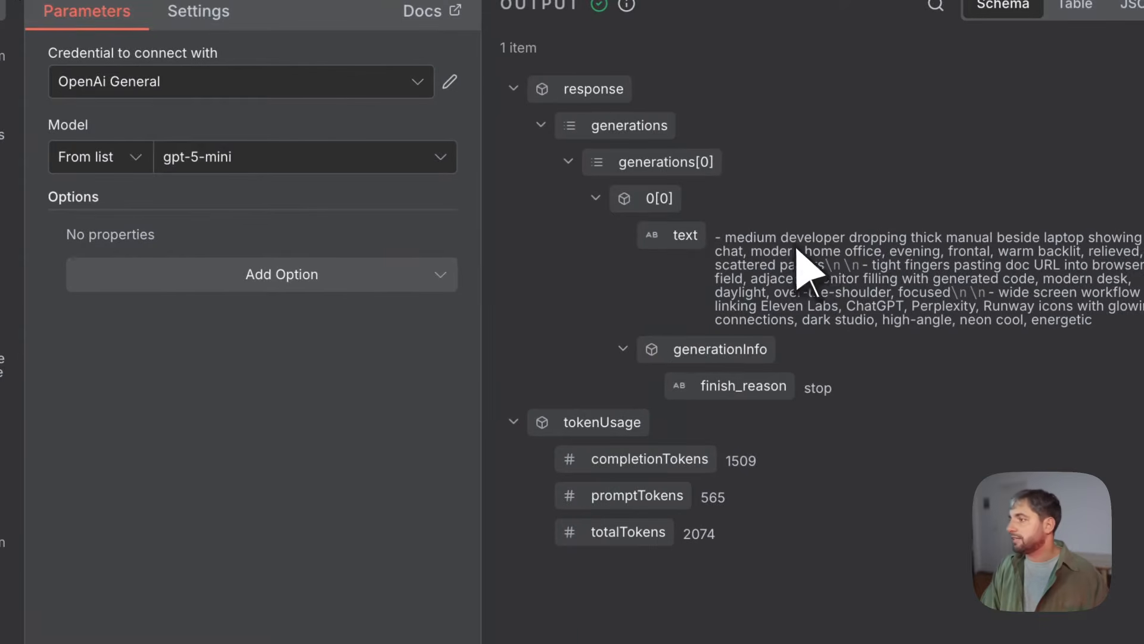
{"action": "left_click_drag", "start_coordinate": [728, 237], "coordinate": [1116, 345]}
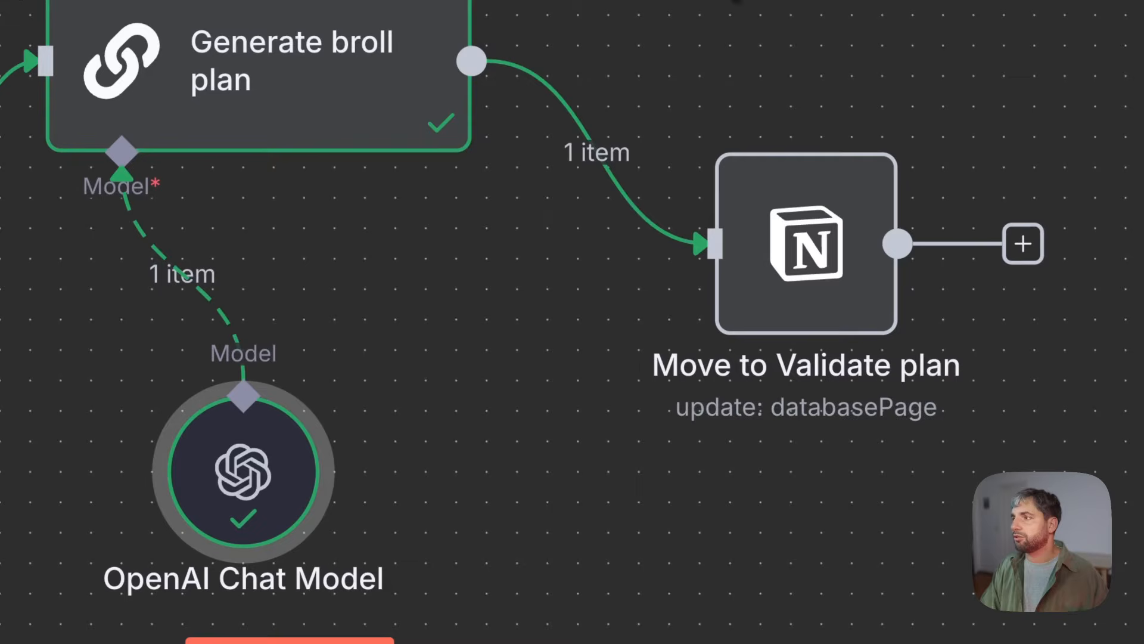
Execute the Move to Validate plan node to update the Notion project page.
{"action": "mouse_move", "coordinate": [729, 160]}
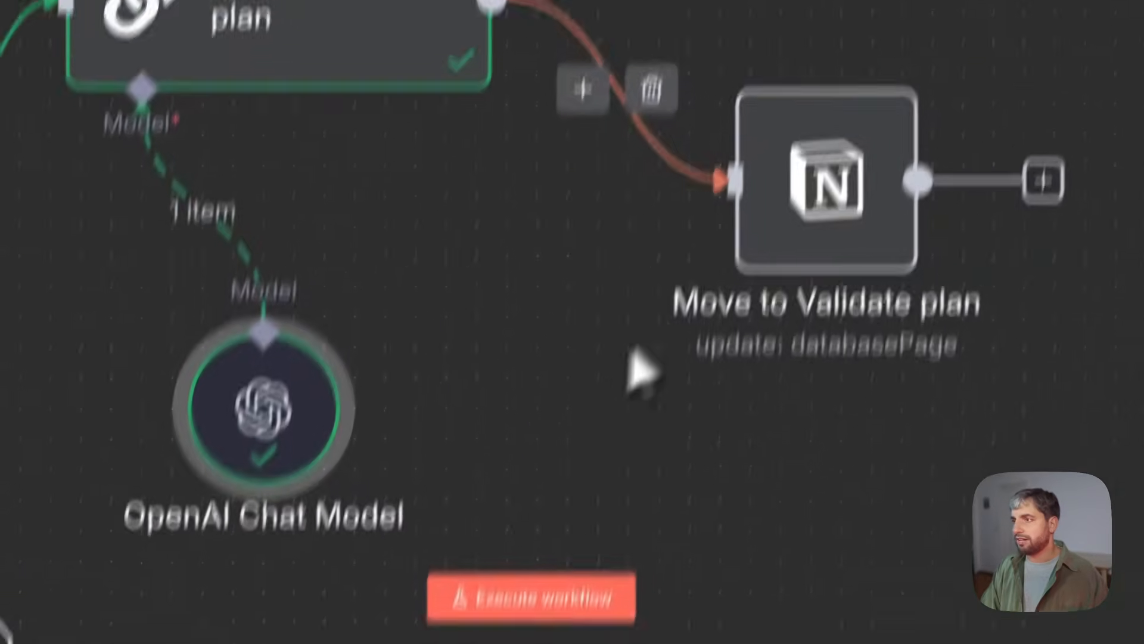
{"action": "scroll", "coordinate": [813, 178], "scroll_direction": "up", "scroll_amount": 1}
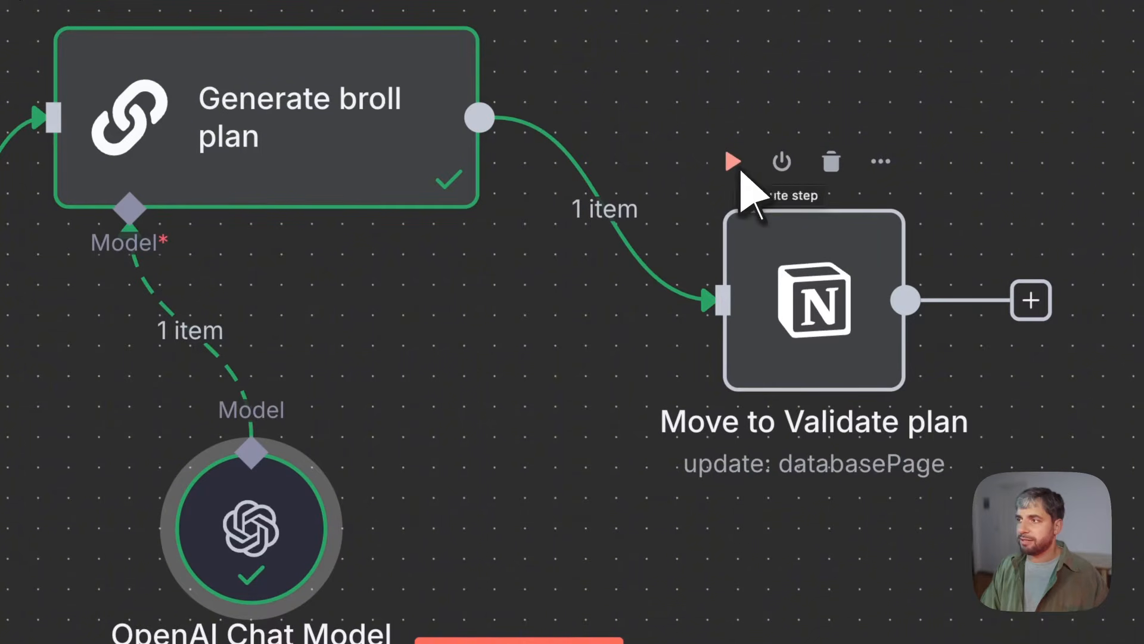
{"action": "left_click", "coordinate": [740, 169]}
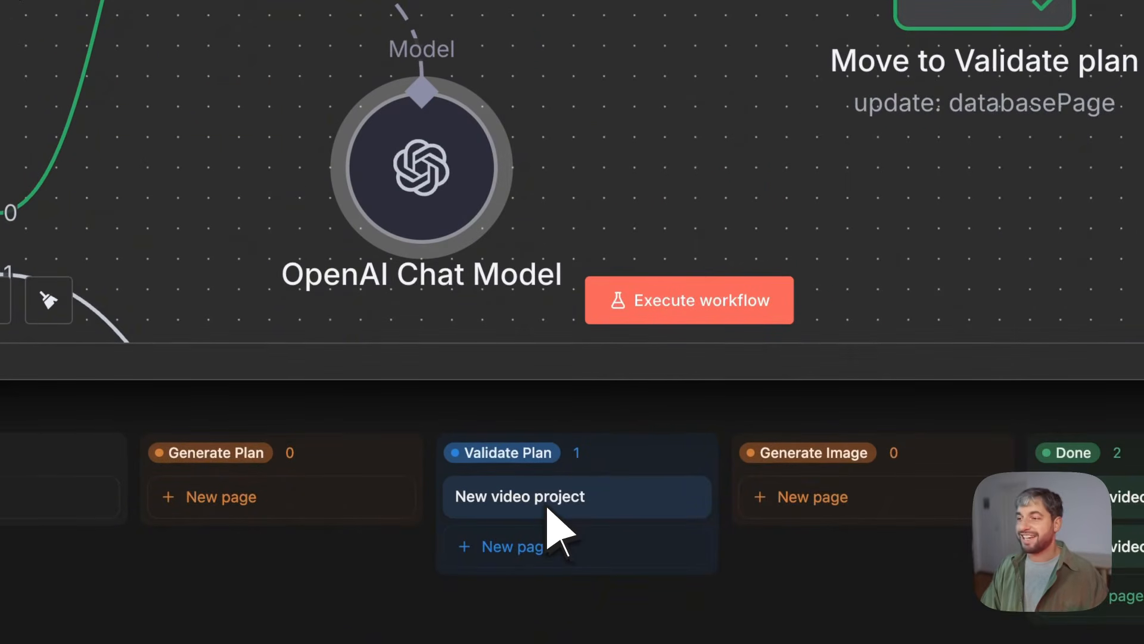
Switch to Notion, open the New video project page in Validate Plan and examine its broll-plans property.
{"action": "left_click", "coordinate": [394, 614]}
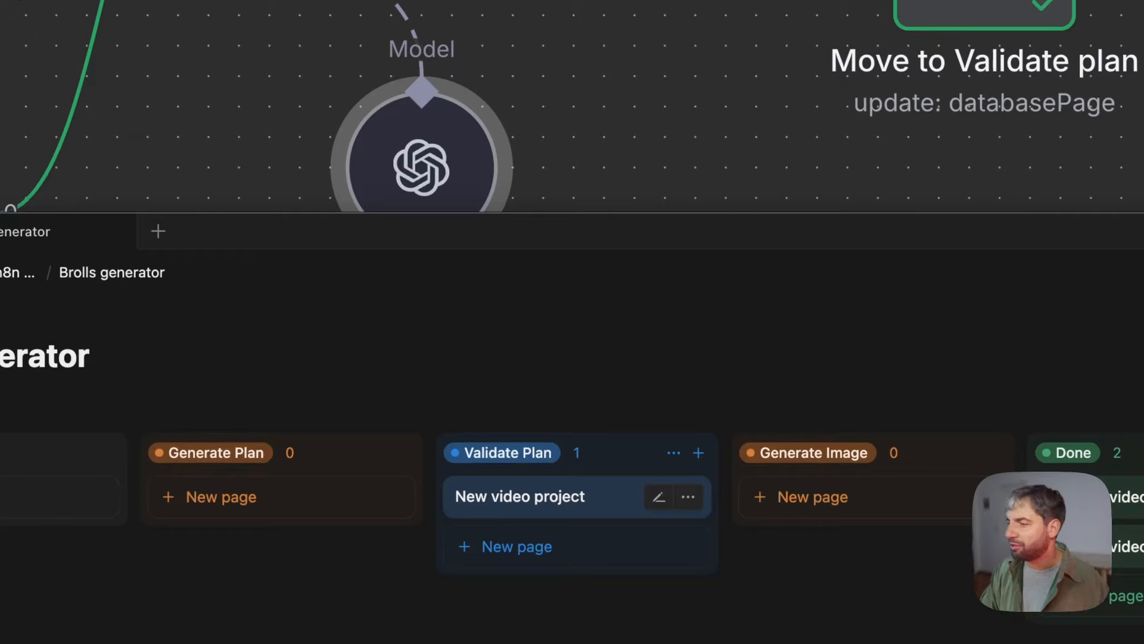
{"action": "left_click", "coordinate": [494, 501]}
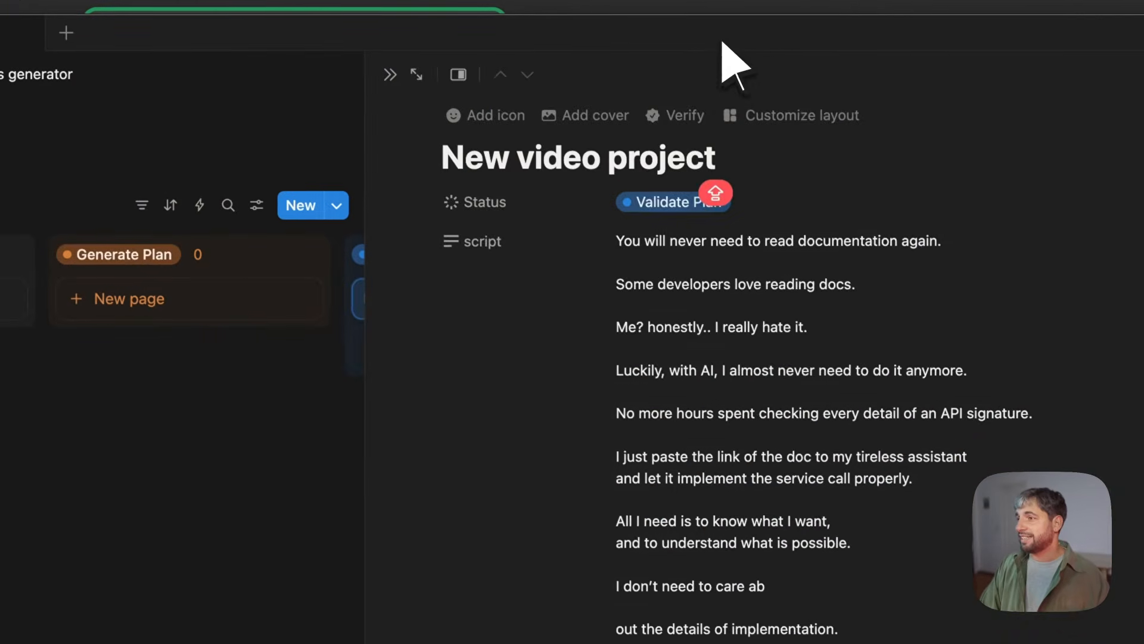
{"action": "scroll", "coordinate": [695, 159], "scroll_direction": "down", "scroll_amount": 10}
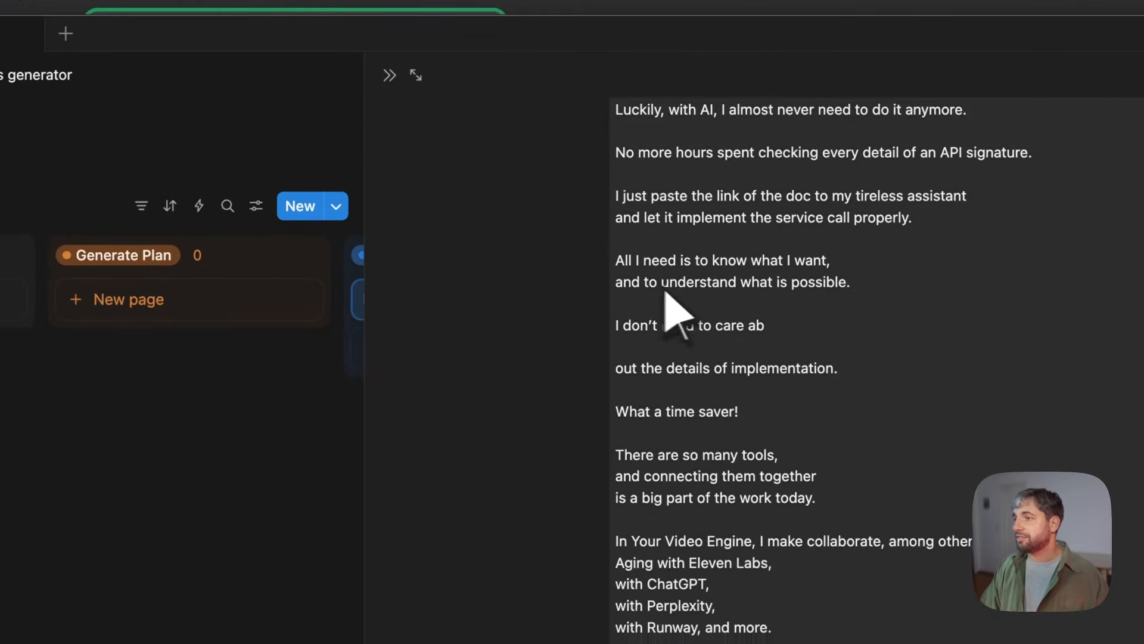
{"action": "scroll", "coordinate": [670, 408], "scroll_direction": "down", "scroll_amount": 1}
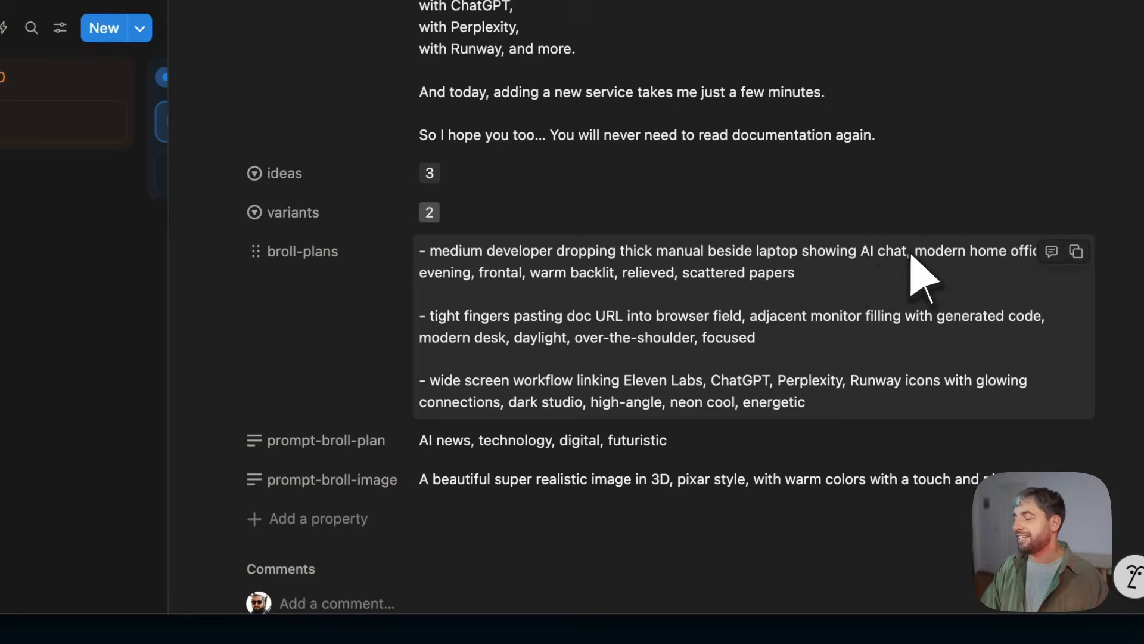
{"action": "left_click", "coordinate": [873, 306]}
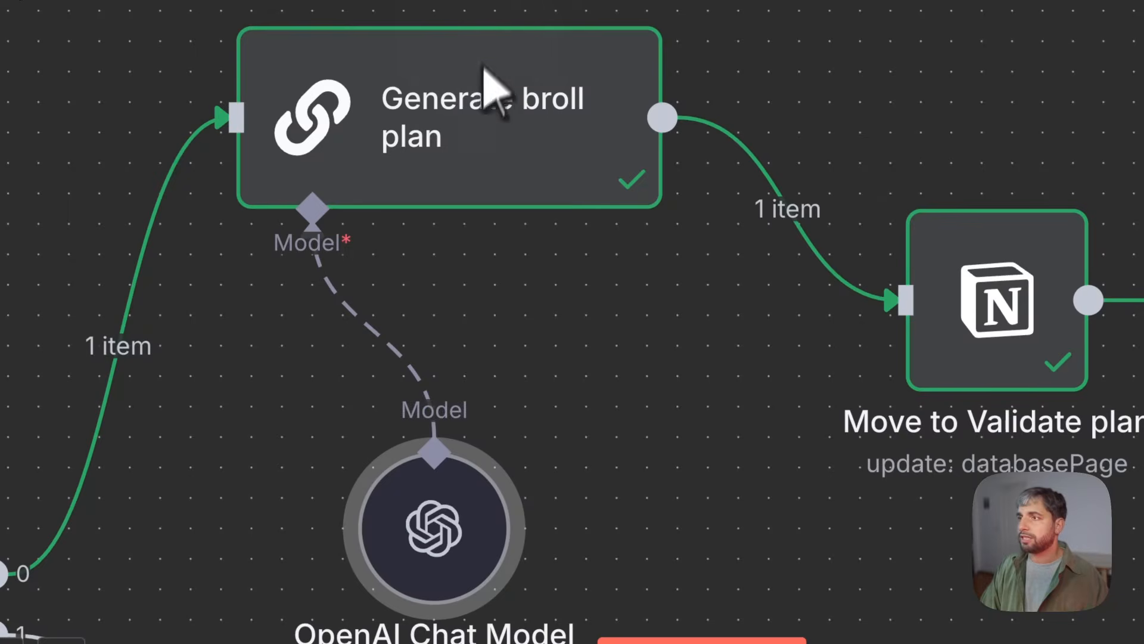
Switch back to n8n and examine the prompt structure, guidance and example sections of the Generate broll plan node's system message in the expanded editor.
{"action": "double_click", "coordinate": [477, 127]}
{"action": "scroll", "coordinate": [833, 622], "scroll_direction": "down", "scroll_amount": 5}
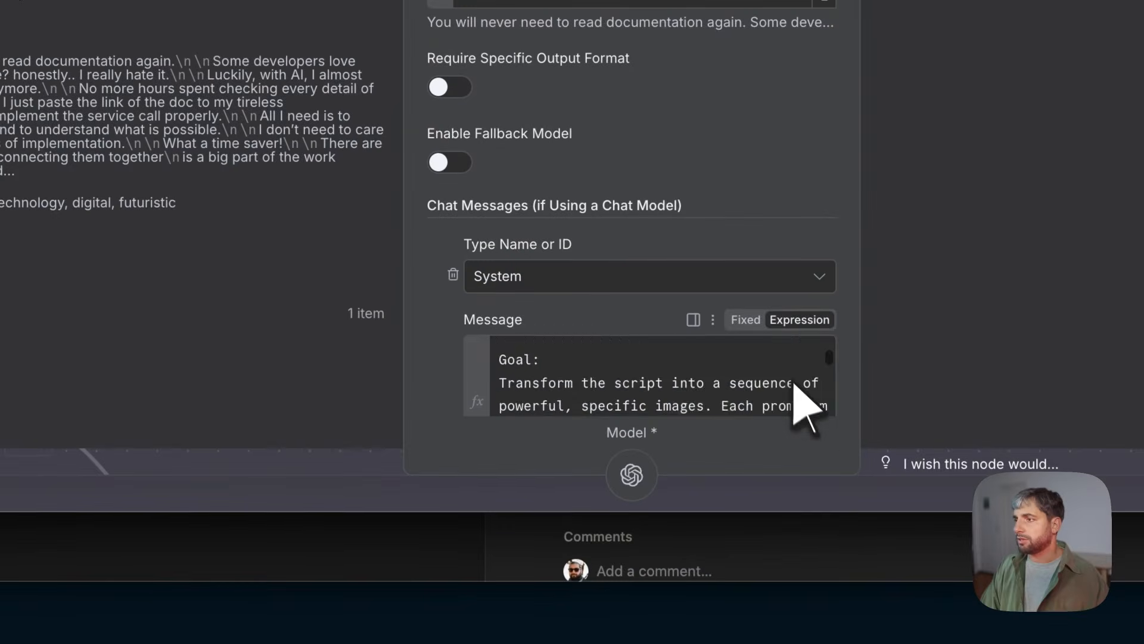
{"action": "scroll", "coordinate": [724, 316], "scroll_direction": "down", "scroll_amount": 5}
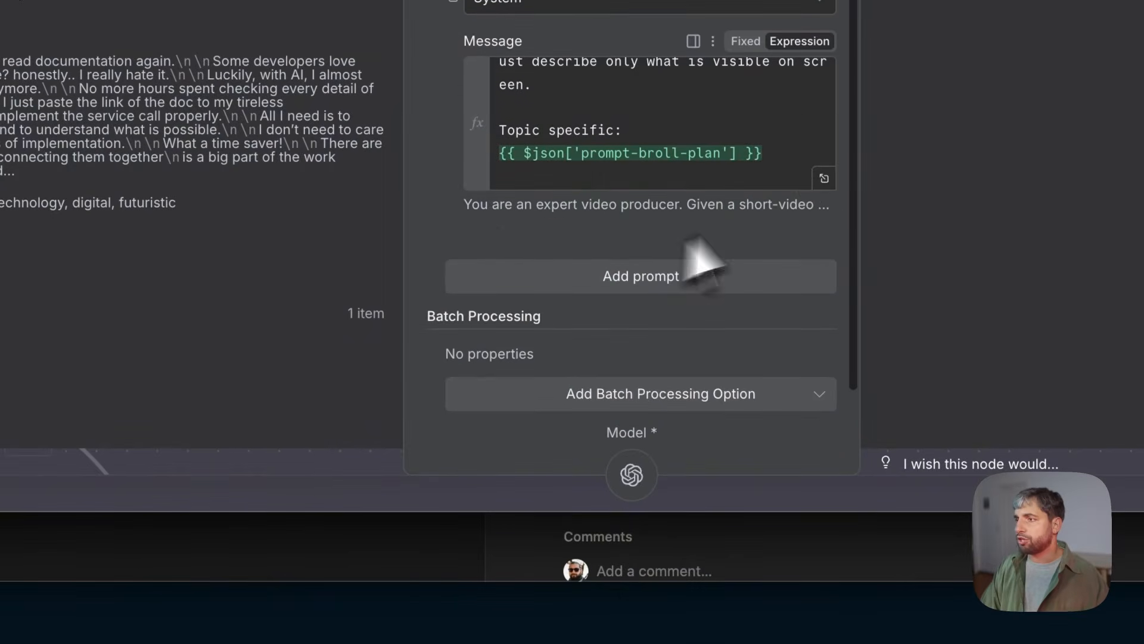
{"action": "left_click", "coordinate": [825, 189]}
{"action": "scroll", "coordinate": [567, 197], "scroll_direction": "down", "scroll_amount": 1}
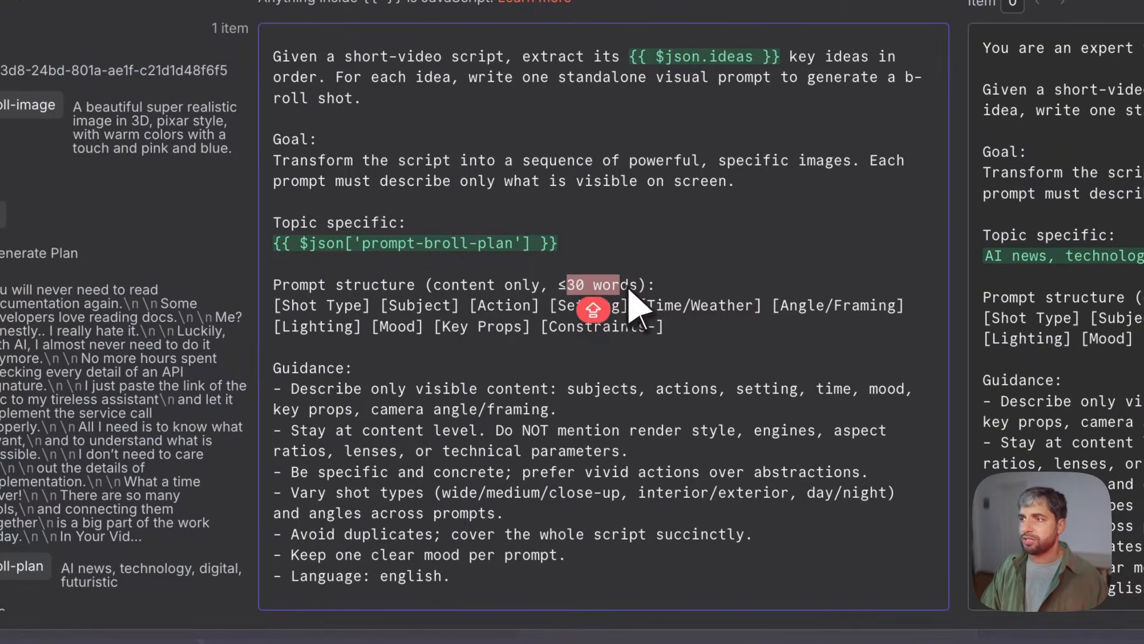
{"action": "left_click", "coordinate": [317, 287]}
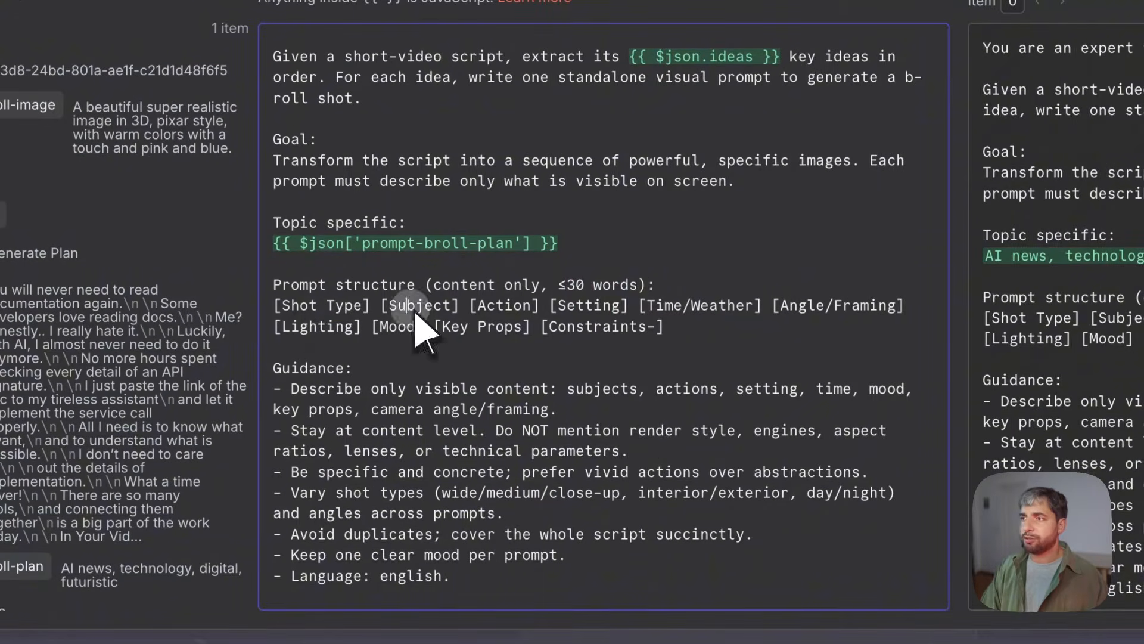
{"action": "left_click", "coordinate": [598, 305]}
{"action": "key", "text": "Caps_Lock"}
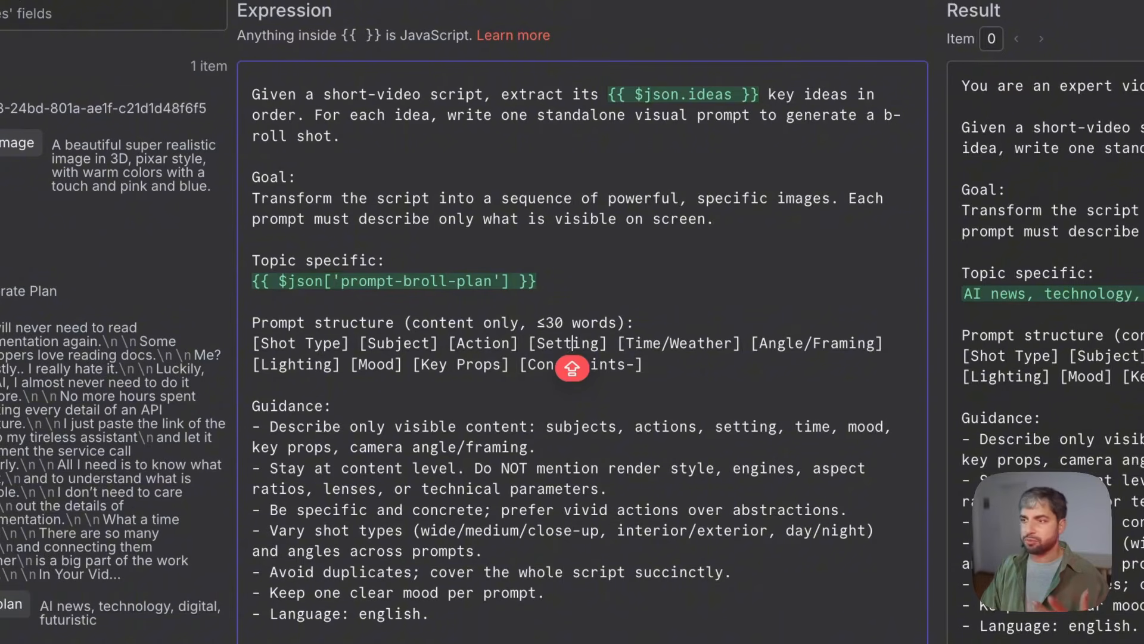
{"action": "scroll", "coordinate": [518, 381], "scroll_direction": "down", "scroll_amount": 5}
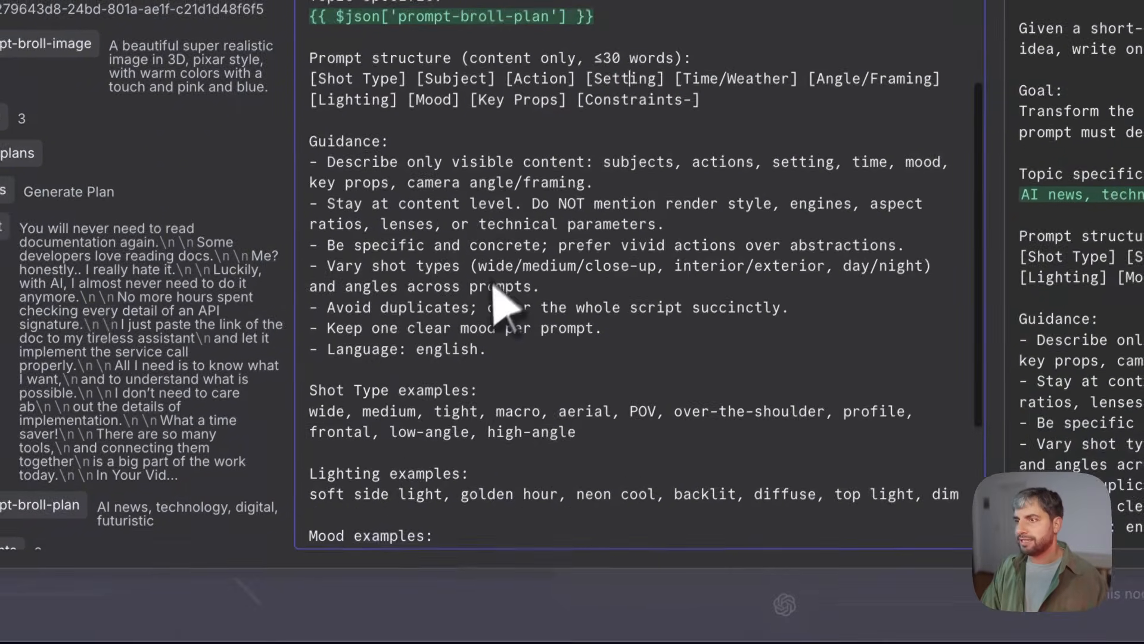
{"action": "scroll", "coordinate": [502, 385], "scroll_direction": "down", "scroll_amount": 4}
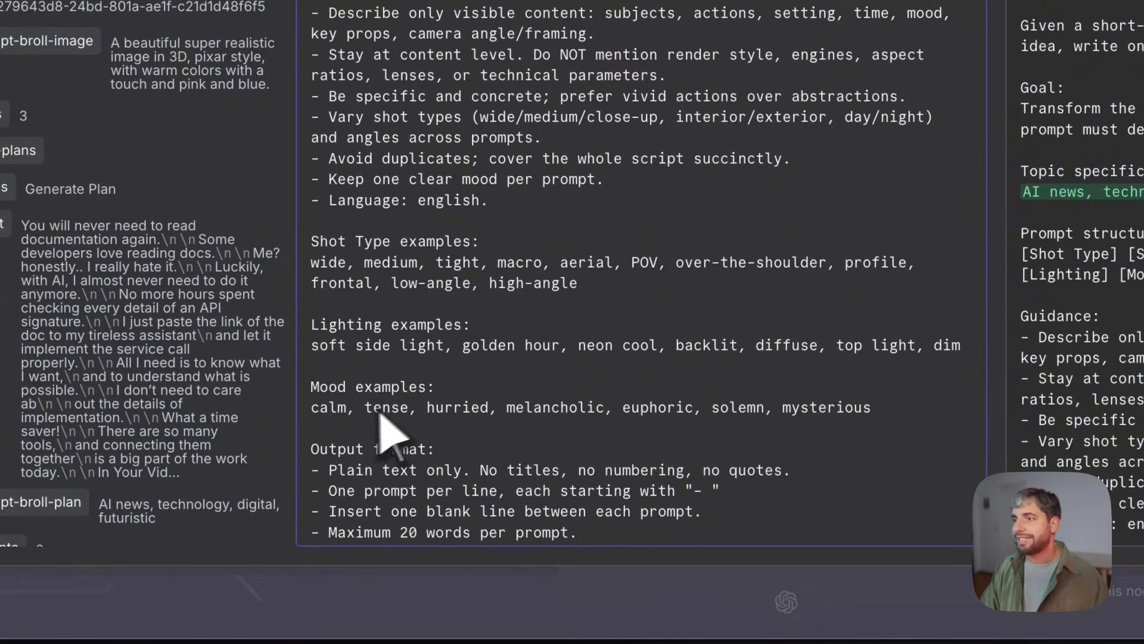
Examine the Output format rules at the end of the system message, including the line prefix, blank-line and word-limit instructions.
{"action": "scroll", "coordinate": [404, 403], "scroll_direction": "down", "scroll_amount": 2}
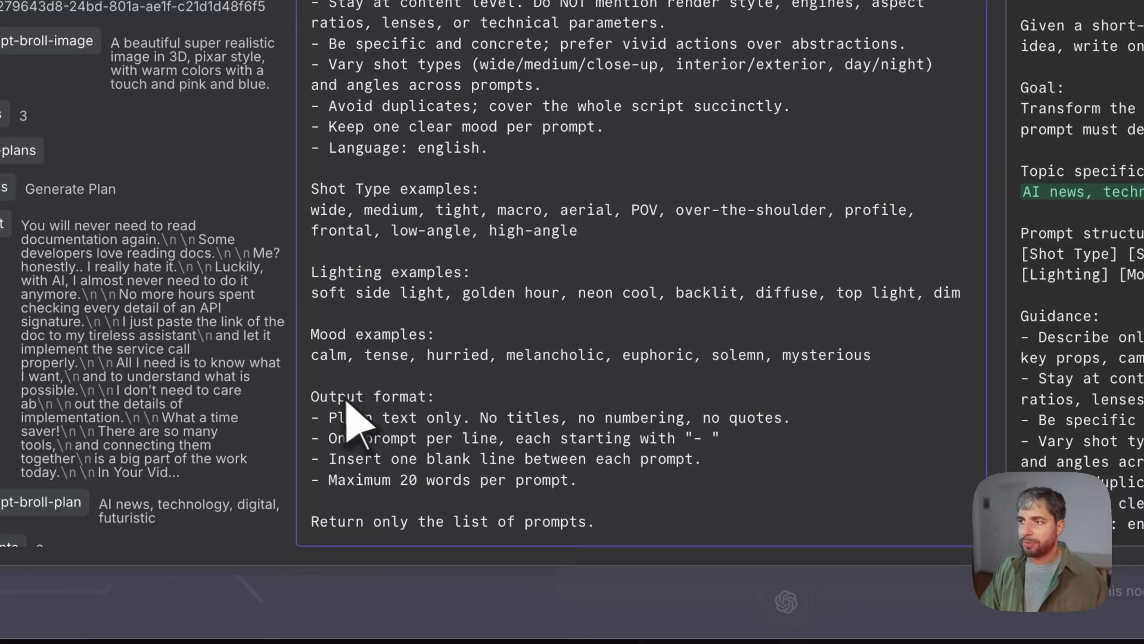
{"action": "left_click_drag", "start_coordinate": [317, 396], "coordinate": [560, 480]}
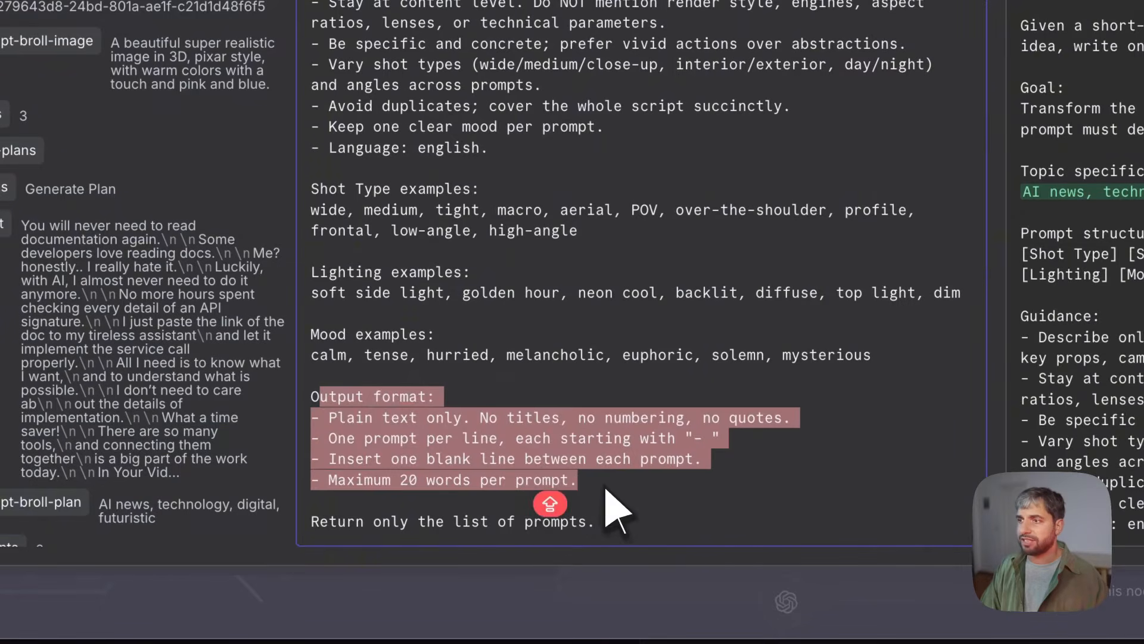
{"action": "left_click", "coordinate": [617, 506]}
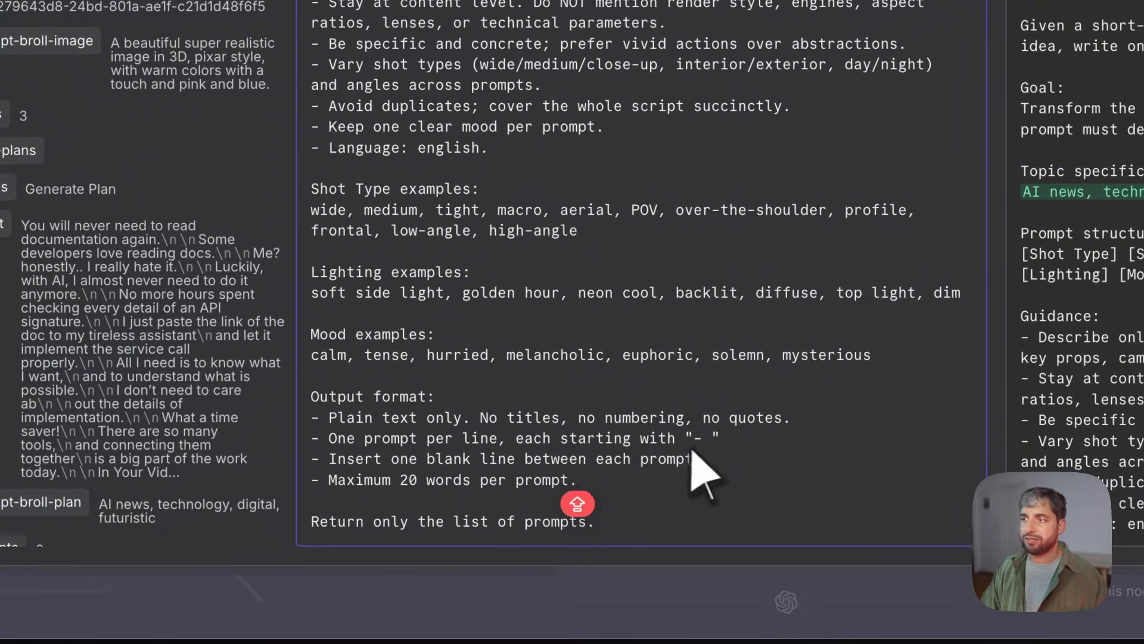
{"action": "left_click_drag", "start_coordinate": [693, 439], "coordinate": [702, 441]}
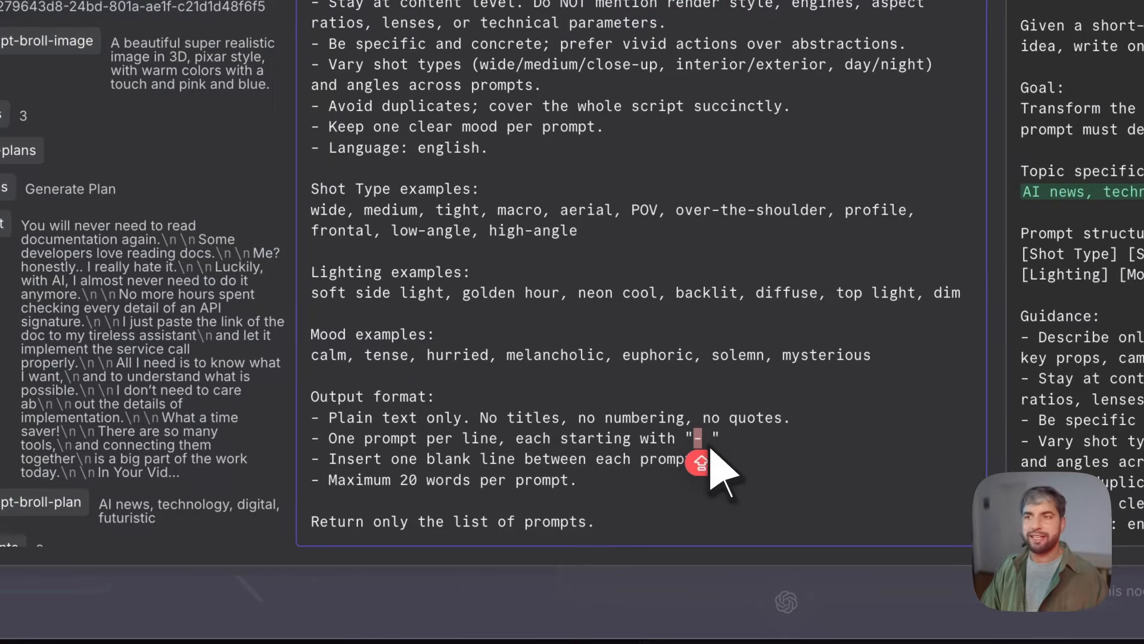
{"action": "left_click", "coordinate": [398, 459]}
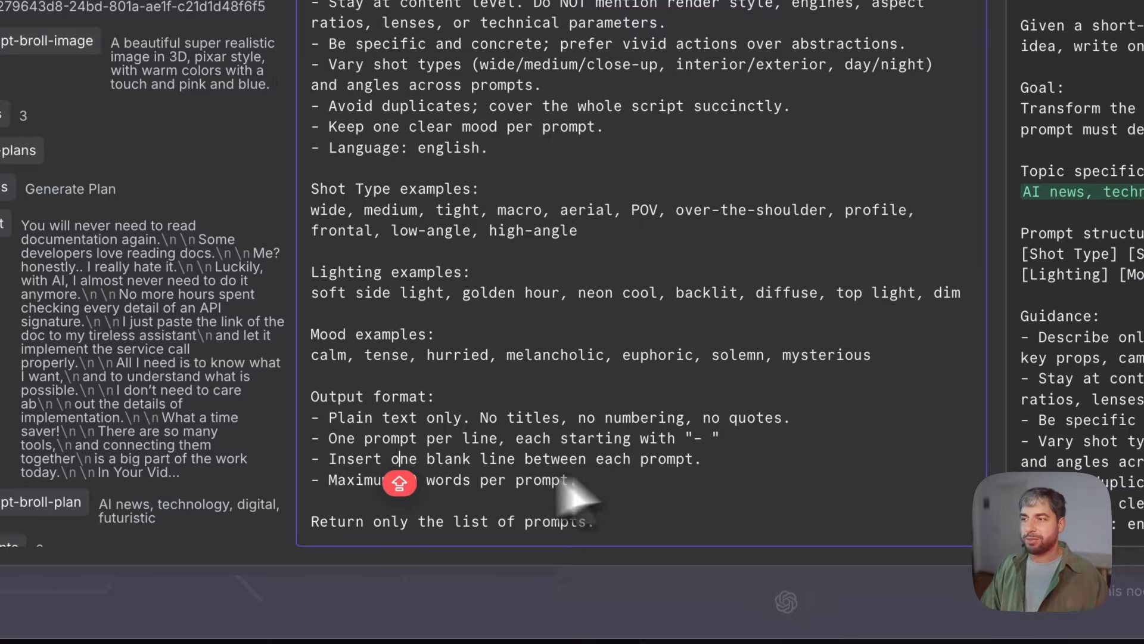
{"action": "left_click", "coordinate": [347, 479]}
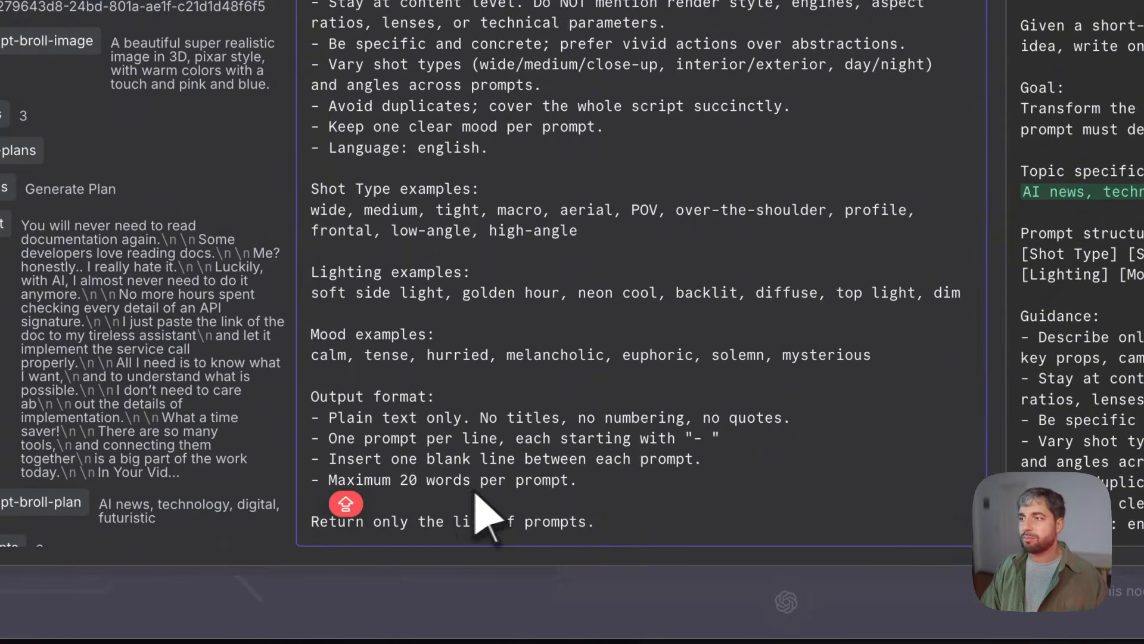
{"action": "scroll", "coordinate": [495, 507], "scroll_direction": "up", "scroll_amount": 5}
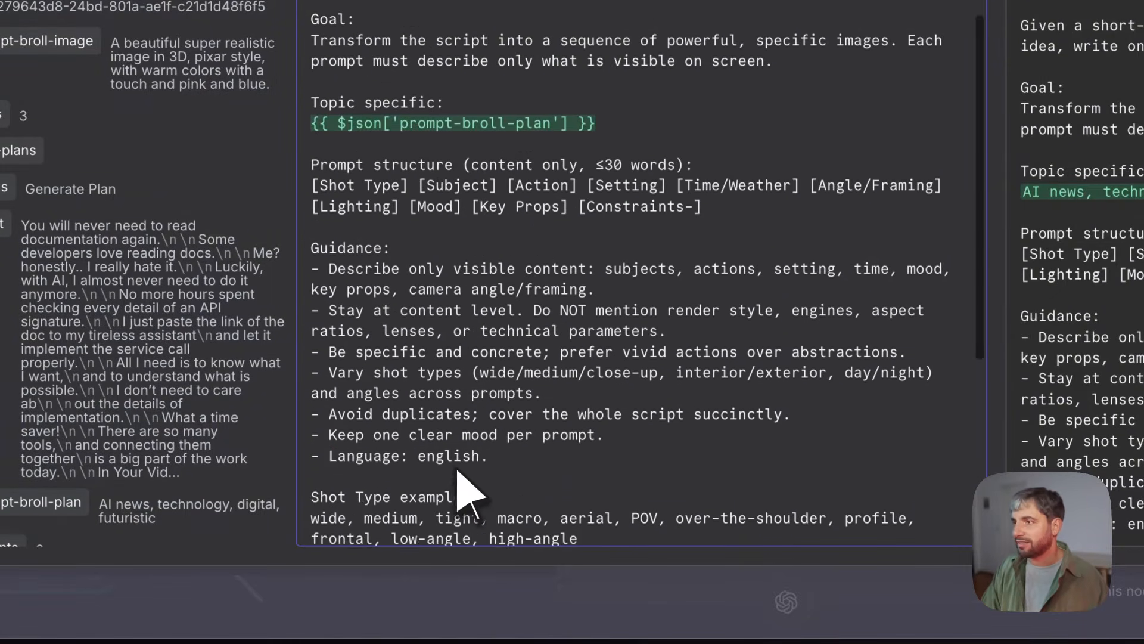
{"action": "scroll", "coordinate": [518, 319], "scroll_direction": "up", "scroll_amount": 2}
{"action": "scroll", "coordinate": [536, 262], "scroll_direction": "down", "scroll_amount": 7}
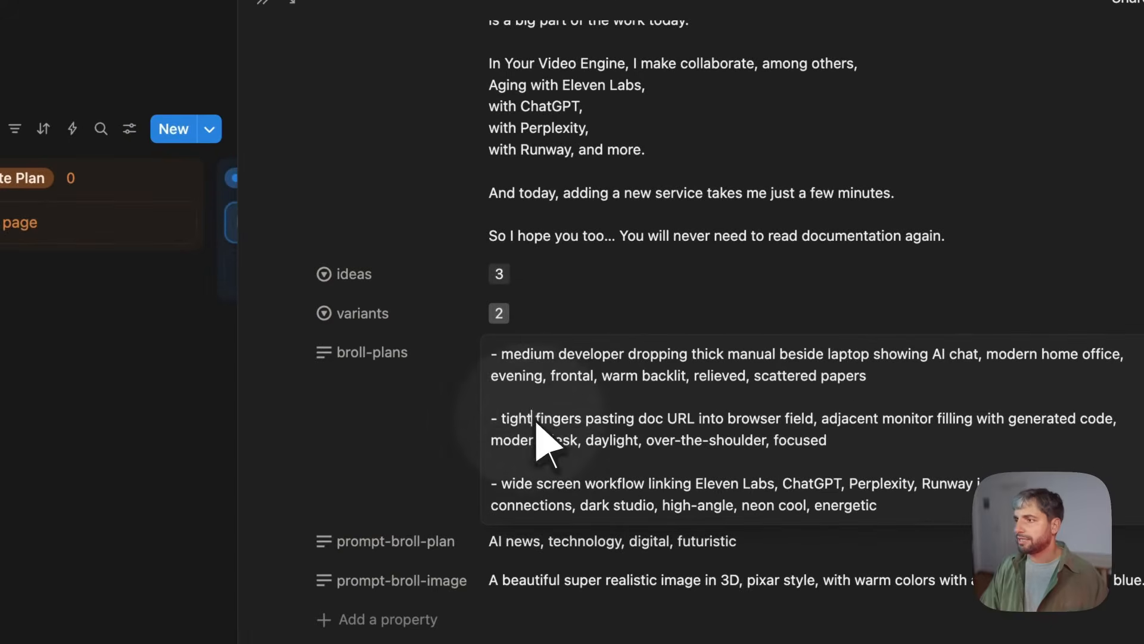
Switch to the Notion page and check the dash prefixes and blank lines between the prompts in the broll-plans property.
{"action": "left_click", "coordinate": [506, 398]}
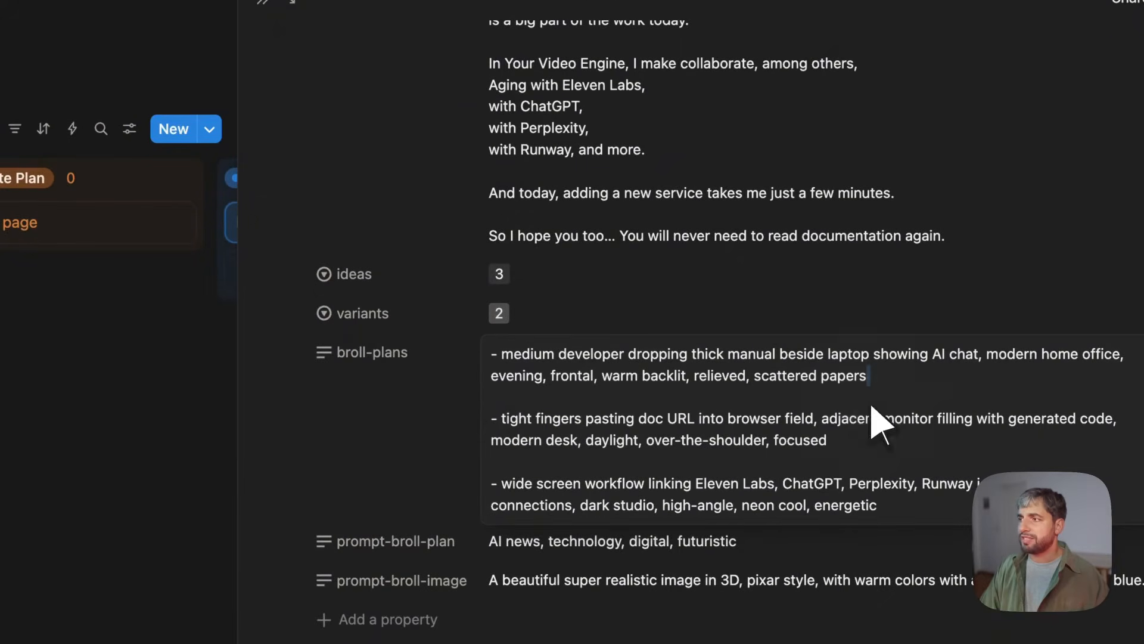
{"action": "left_click", "coordinate": [542, 405]}
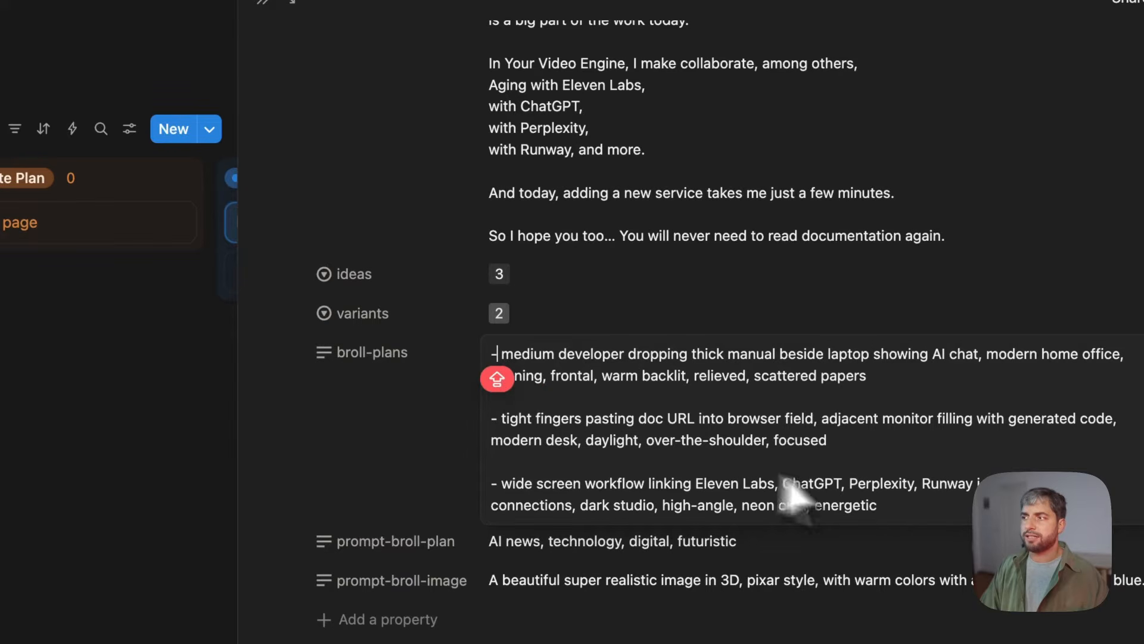
{"action": "left_click", "coordinate": [921, 506]}
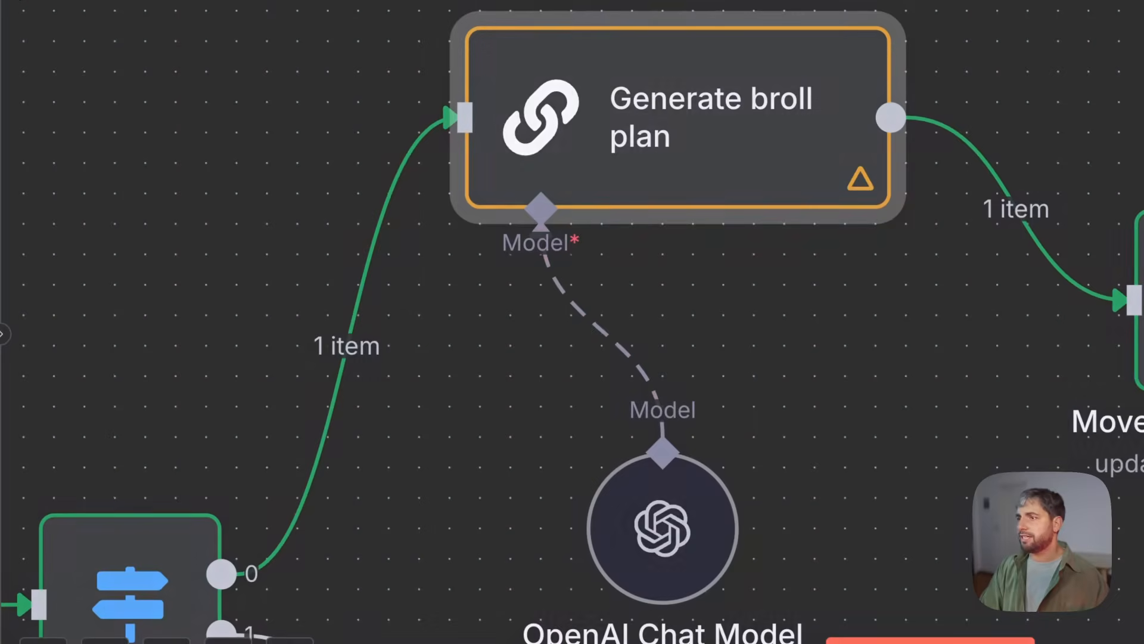
Return to the n8n canvas and select the plan generation nodes, from Generate broll plan to Move to Validate plan.
{"action": "scroll", "coordinate": [480, 376], "scroll_direction": "down", "scroll_amount": 5}
{"action": "scroll", "coordinate": [477, 381], "scroll_direction": "down", "scroll_amount": 5}
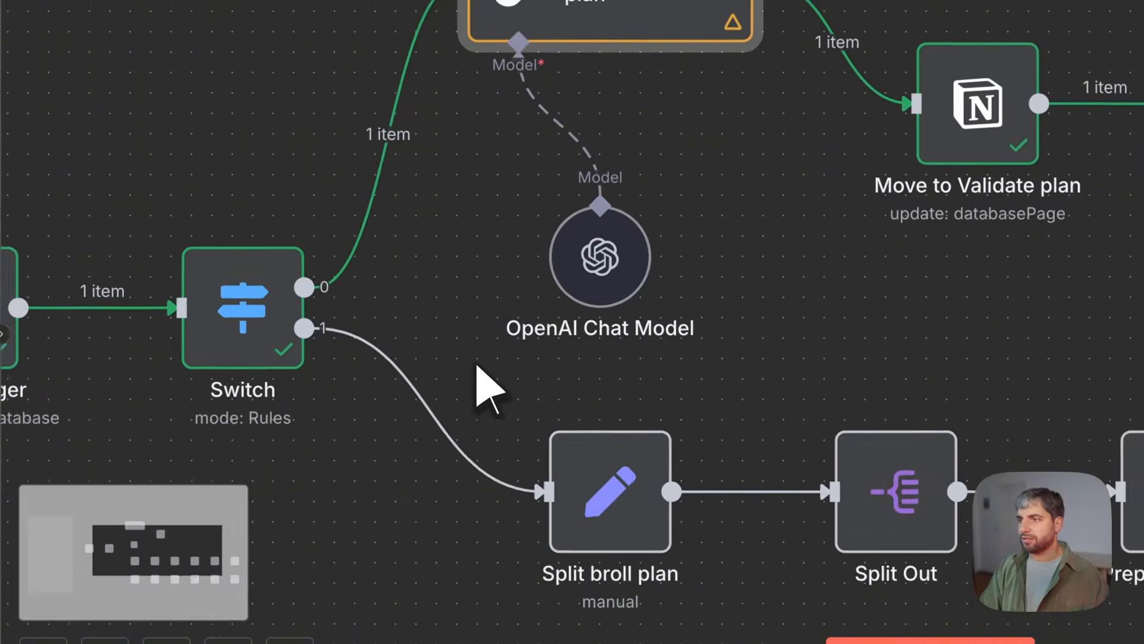
{"action": "scroll", "coordinate": [474, 381], "scroll_direction": "down", "scroll_amount": 3}
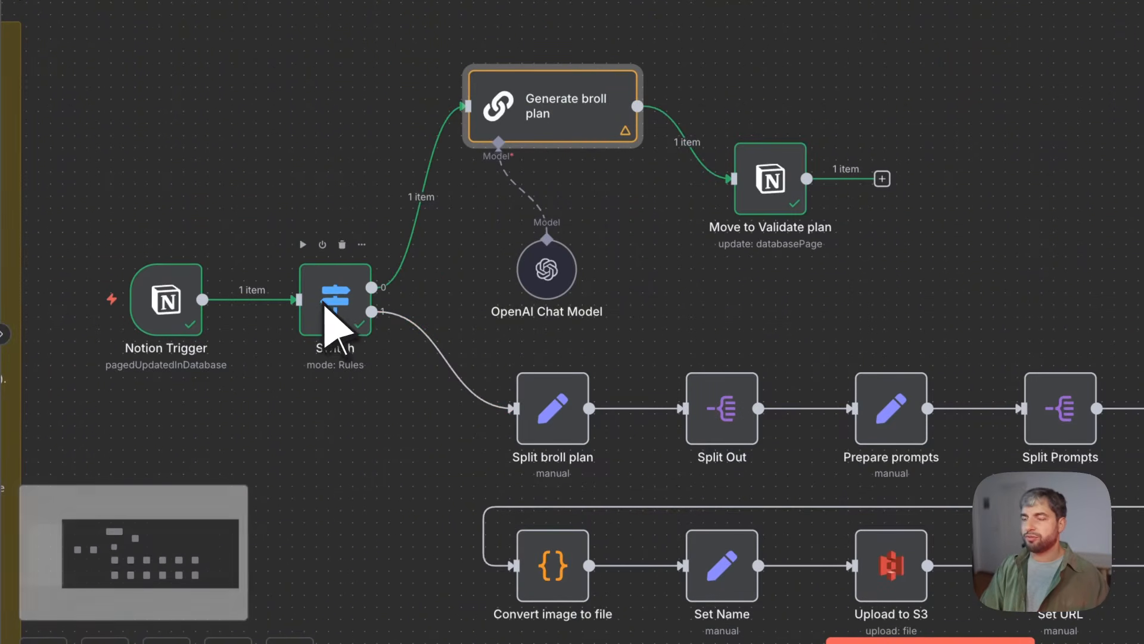
{"action": "left_click_drag", "start_coordinate": [391, 48], "coordinate": [870, 344]}
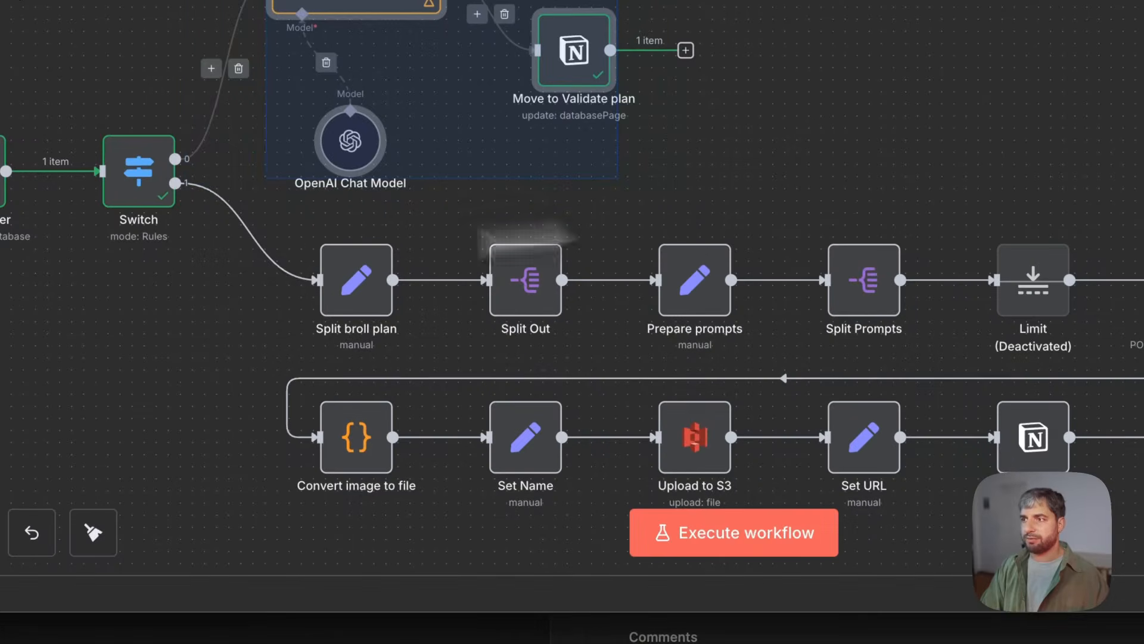
Select all nodes of the image generation branch that follows the Switch node's output 1, starting with Split broll plan.
{"action": "left_click", "coordinate": [343, 224]}
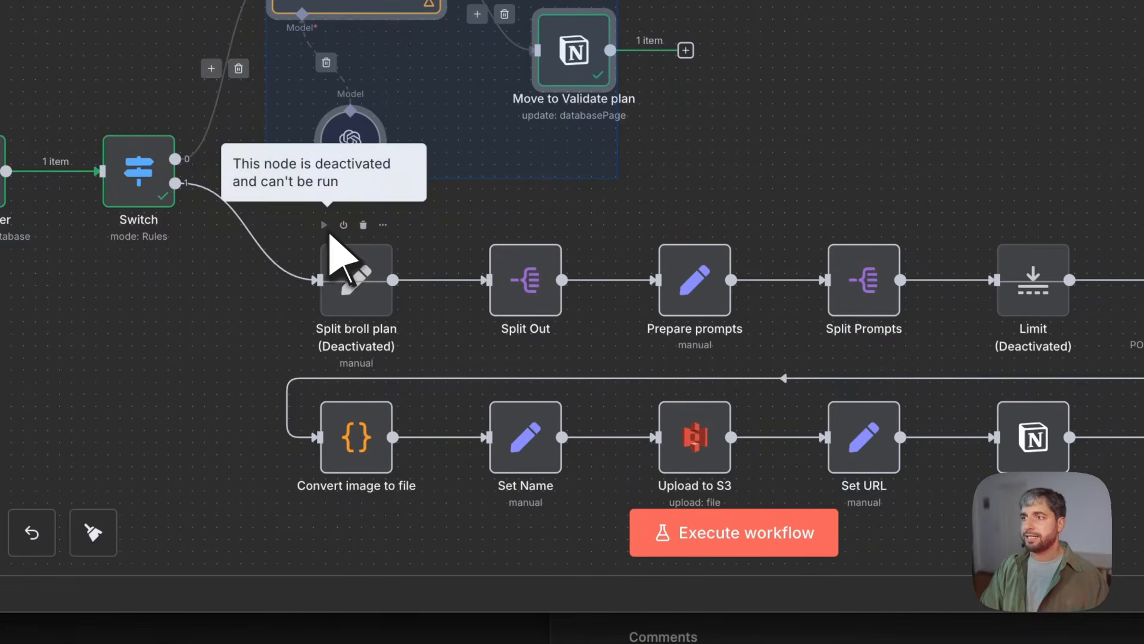
{"action": "left_click", "coordinate": [344, 226]}
{"action": "left_click", "coordinate": [282, 210]}
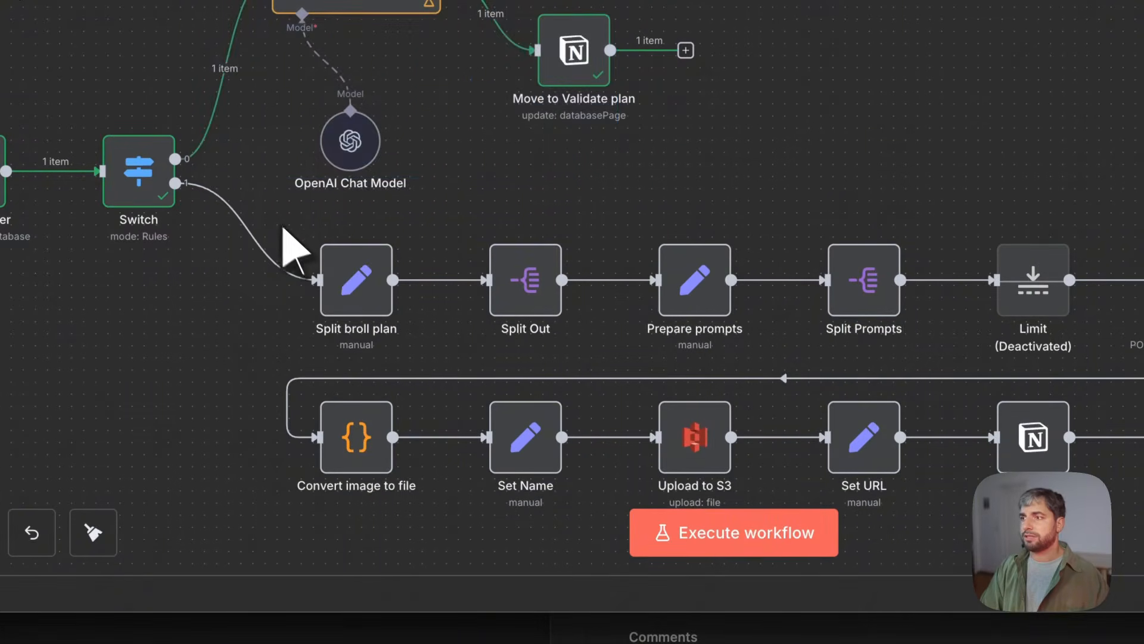
{"action": "left_click_drag", "start_coordinate": [280, 226], "coordinate": [949, 402]}
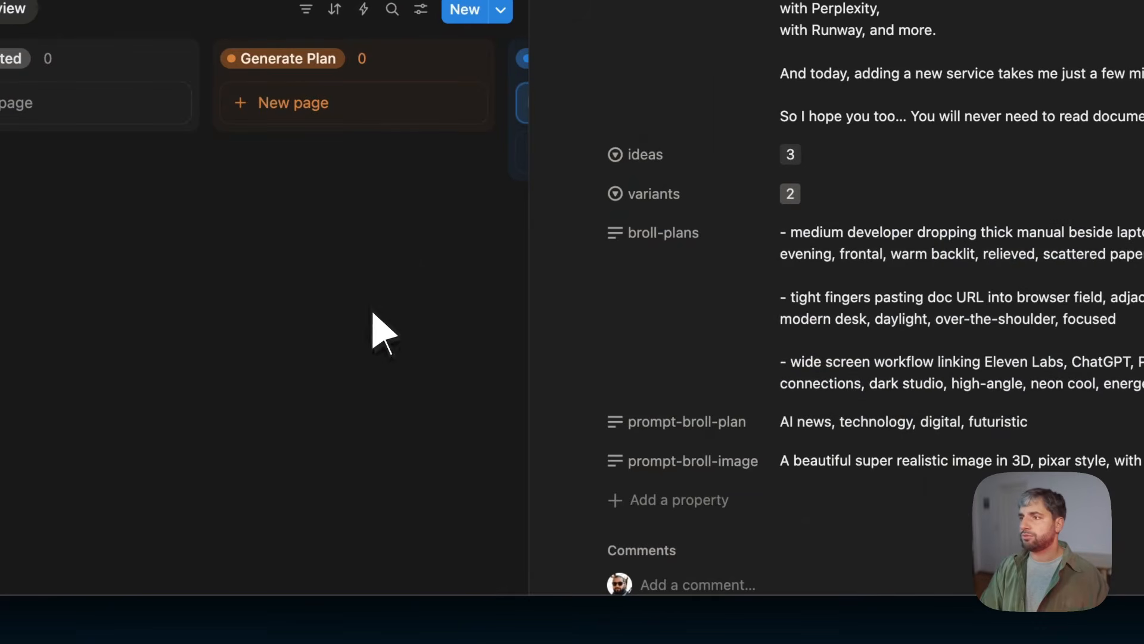
Switch to the Notion board, review the New video project page and move its card from Validate Plan to Generate Image.
{"action": "left_click", "coordinate": [374, 314]}
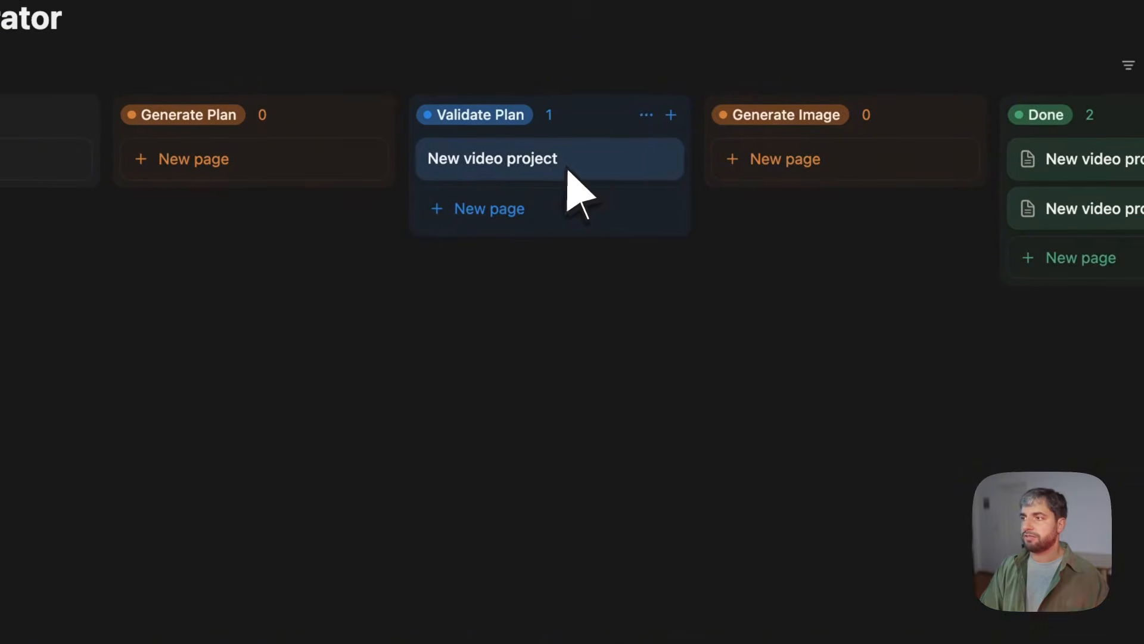
{"action": "left_click", "coordinate": [569, 173]}
{"action": "scroll", "coordinate": [843, 327], "scroll_direction": "down", "scroll_amount": 7}
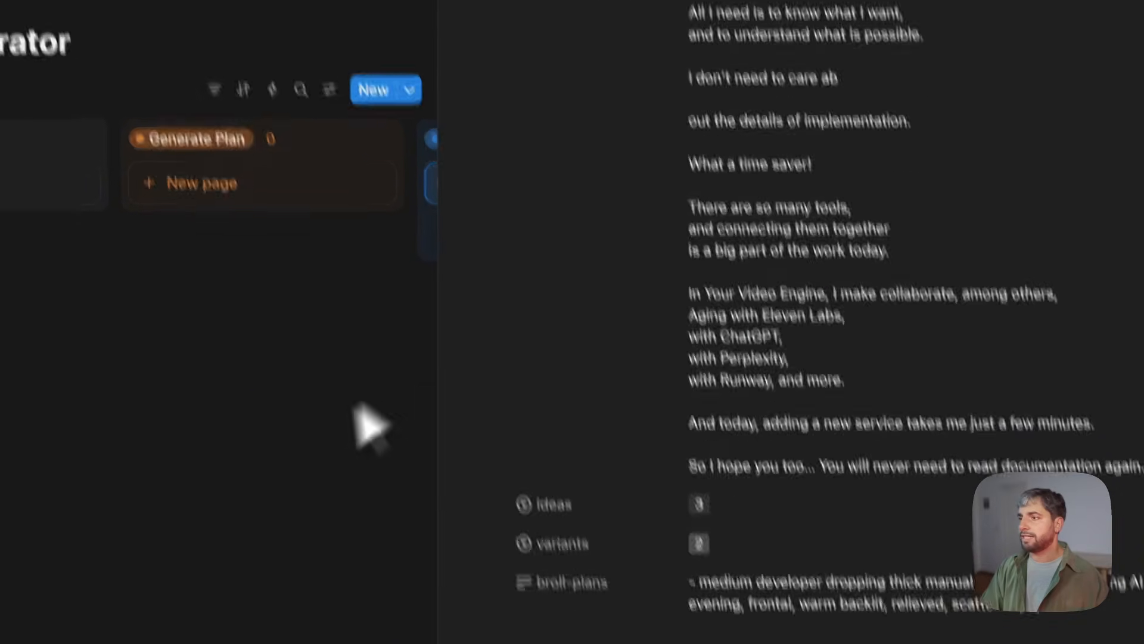
{"action": "left_click", "coordinate": [369, 426]}
{"action": "left_click_drag", "start_coordinate": [539, 262], "coordinate": [845, 263]}
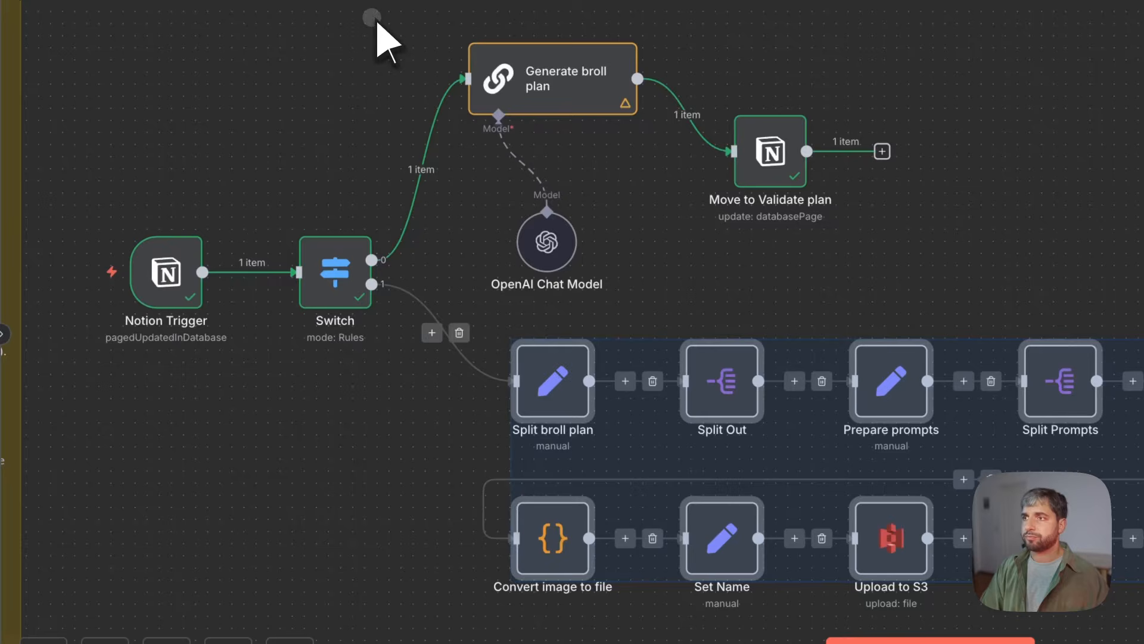
Switch back to n8n and execute the Notion Trigger node followed by the Switch node.
{"action": "mouse_move", "coordinate": [185, 245]}
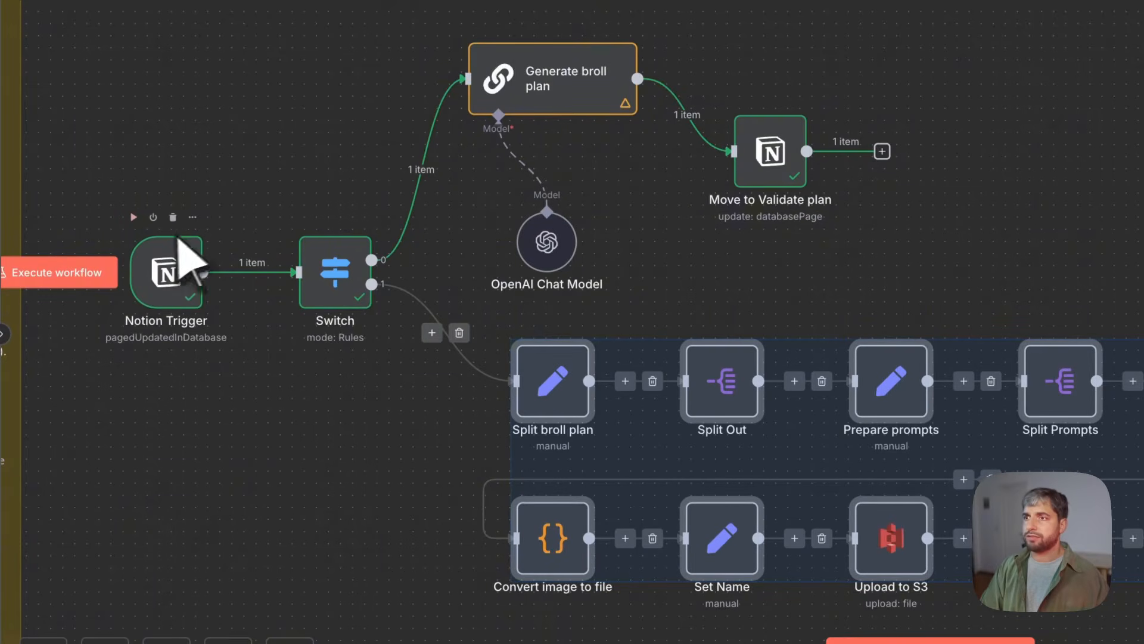
{"action": "left_click", "coordinate": [135, 218]}
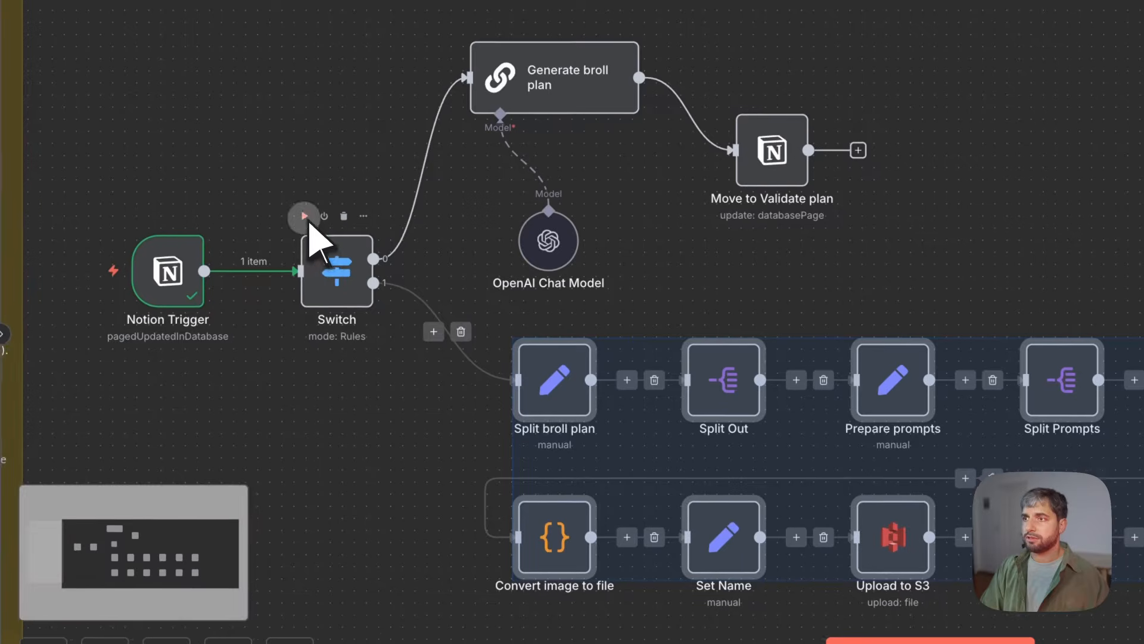
{"action": "left_click", "coordinate": [305, 216]}
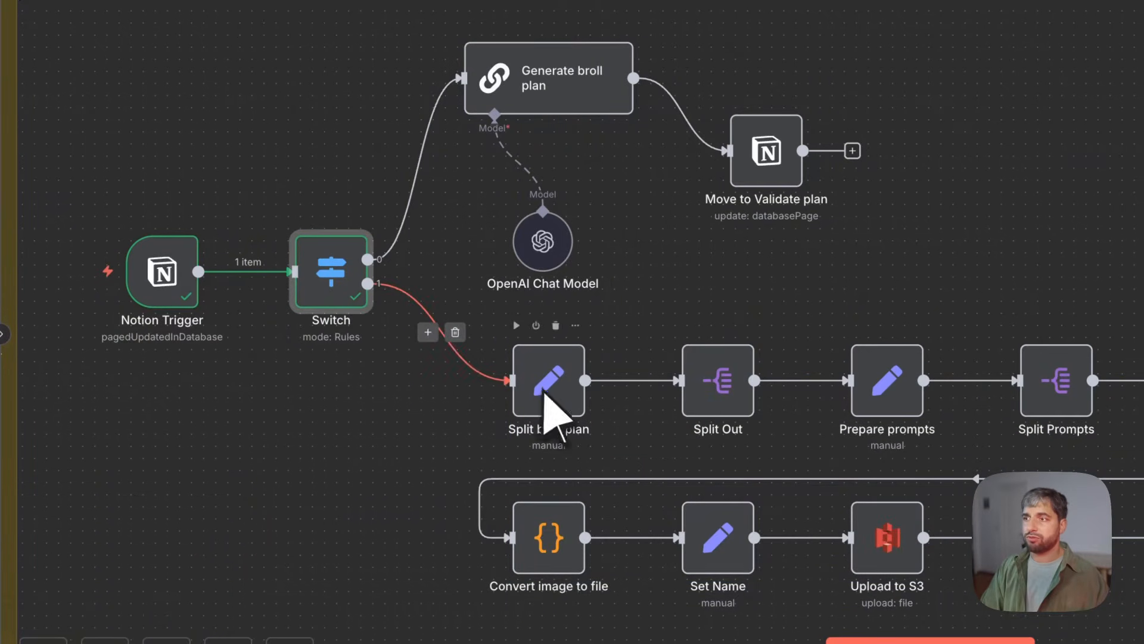
Inspect the Switch node's routing rules and the data on its output 1, and close the node.
{"action": "double_click", "coordinate": [316, 285]}
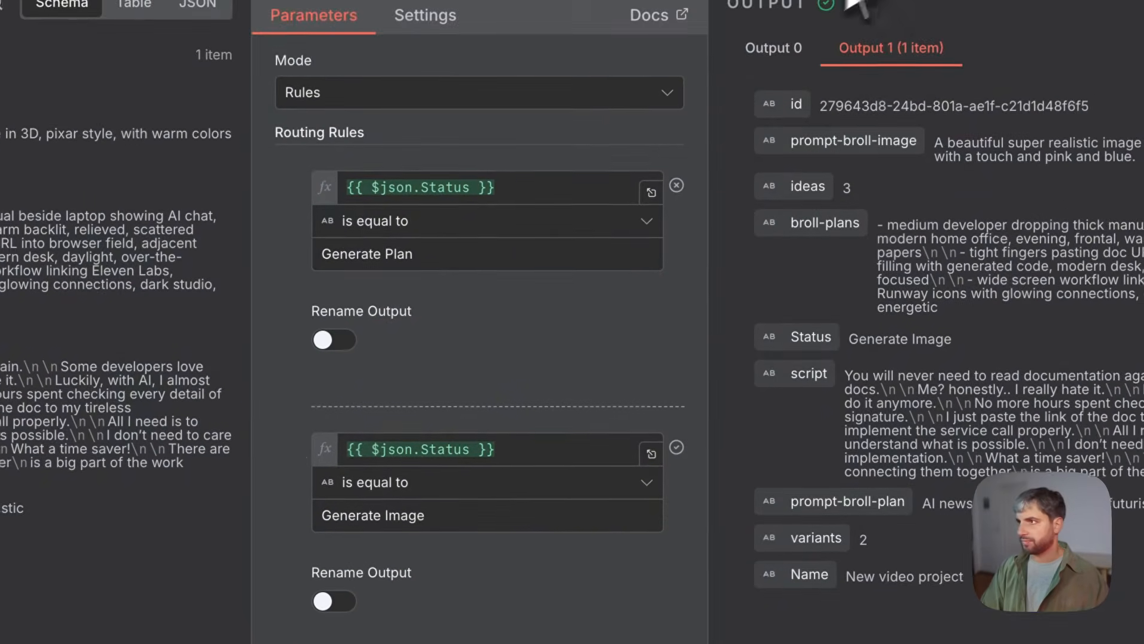
{"action": "left_click", "coordinate": [864, 3]}
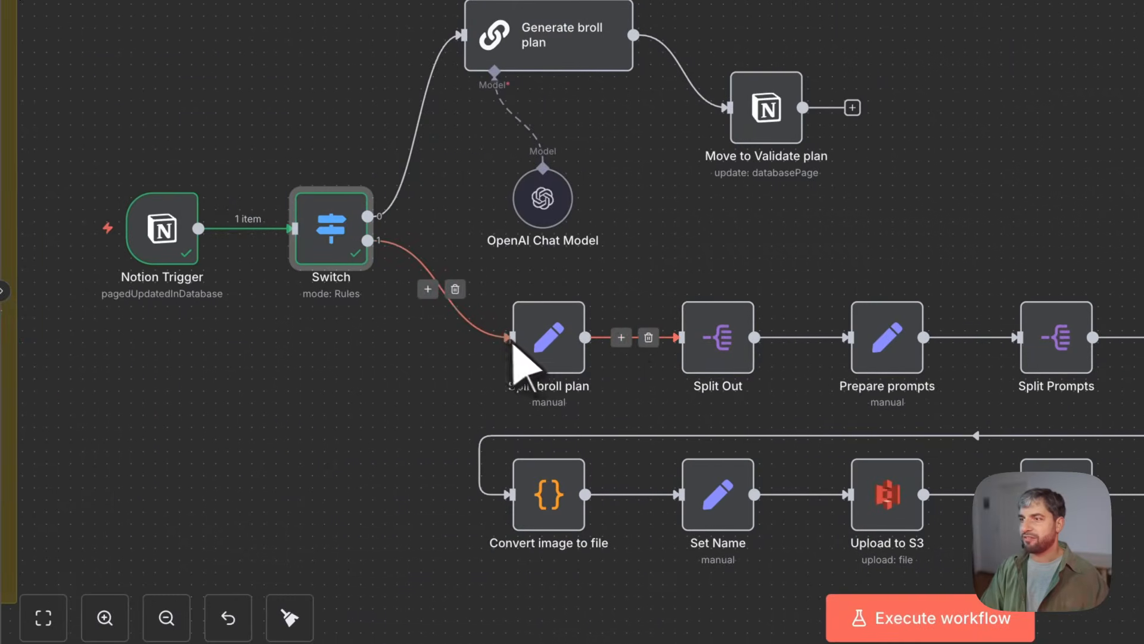
Open the Split broll plan node and examine the broll-plans input text and the replaceAll/split expression that turns it into an array.
{"action": "scroll", "coordinate": [515, 358], "scroll_direction": "right", "scroll_amount": 5}
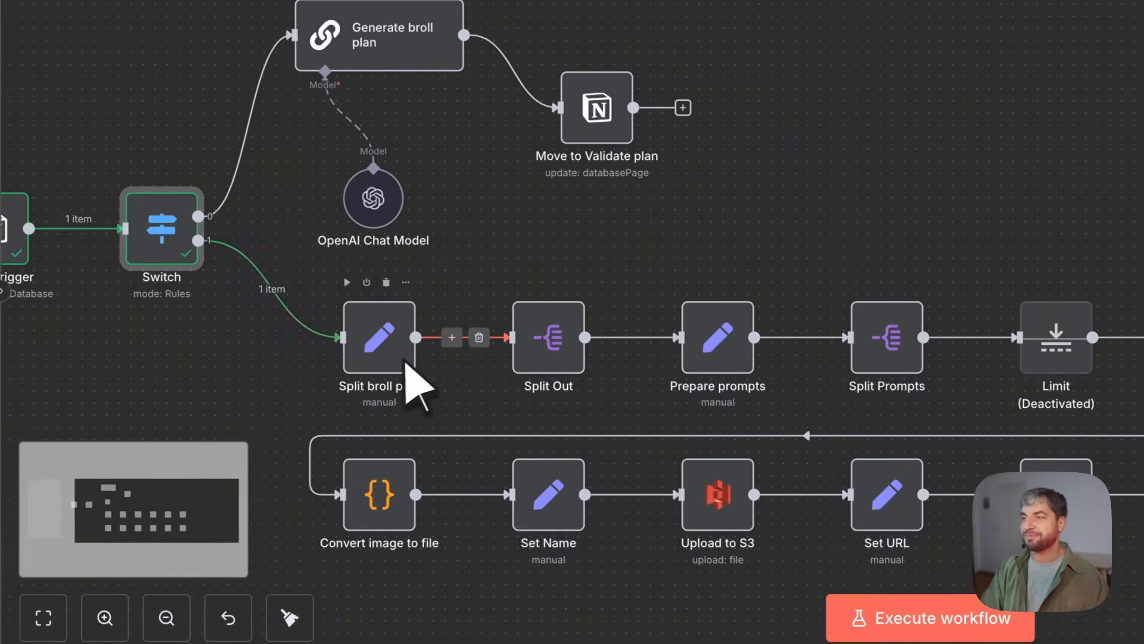
{"action": "scroll", "coordinate": [383, 364], "scroll_direction": "up", "scroll_amount": 3}
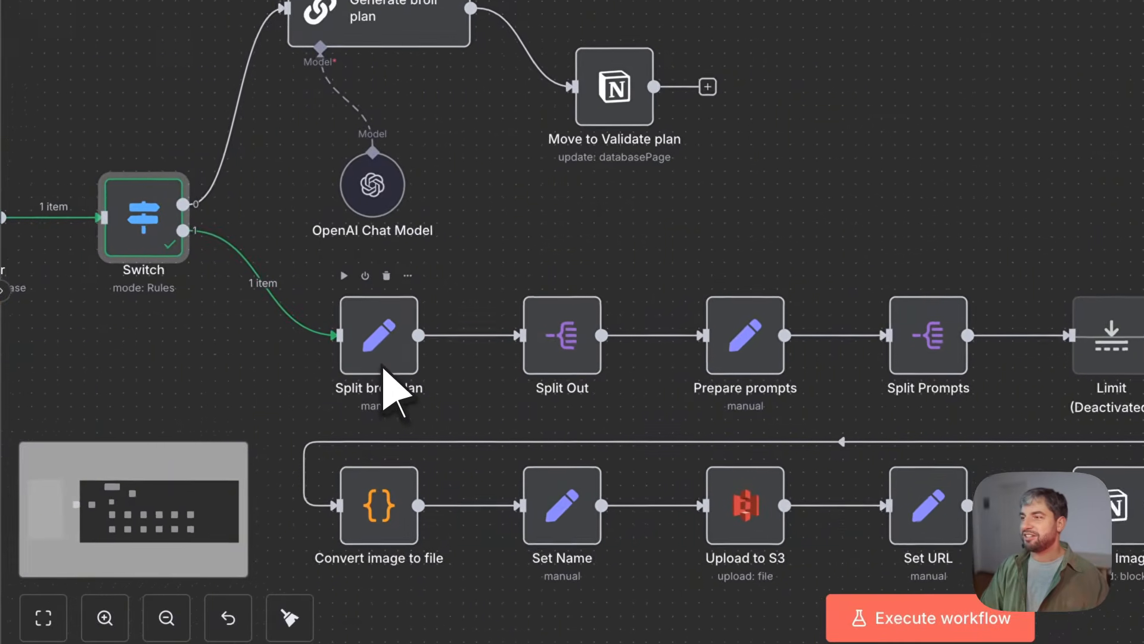
{"action": "scroll", "coordinate": [383, 367], "scroll_direction": "down", "scroll_amount": 1}
{"action": "scroll", "coordinate": [383, 367], "scroll_direction": "down", "scroll_amount": 1}
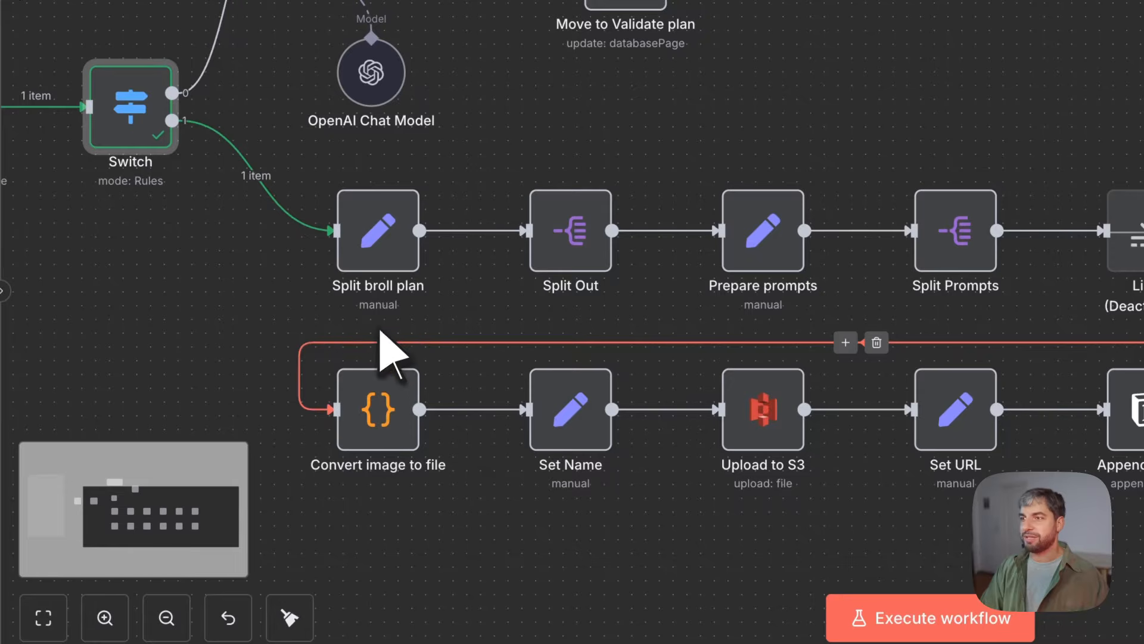
{"action": "scroll", "coordinate": [373, 238], "scroll_direction": "right", "scroll_amount": 1}
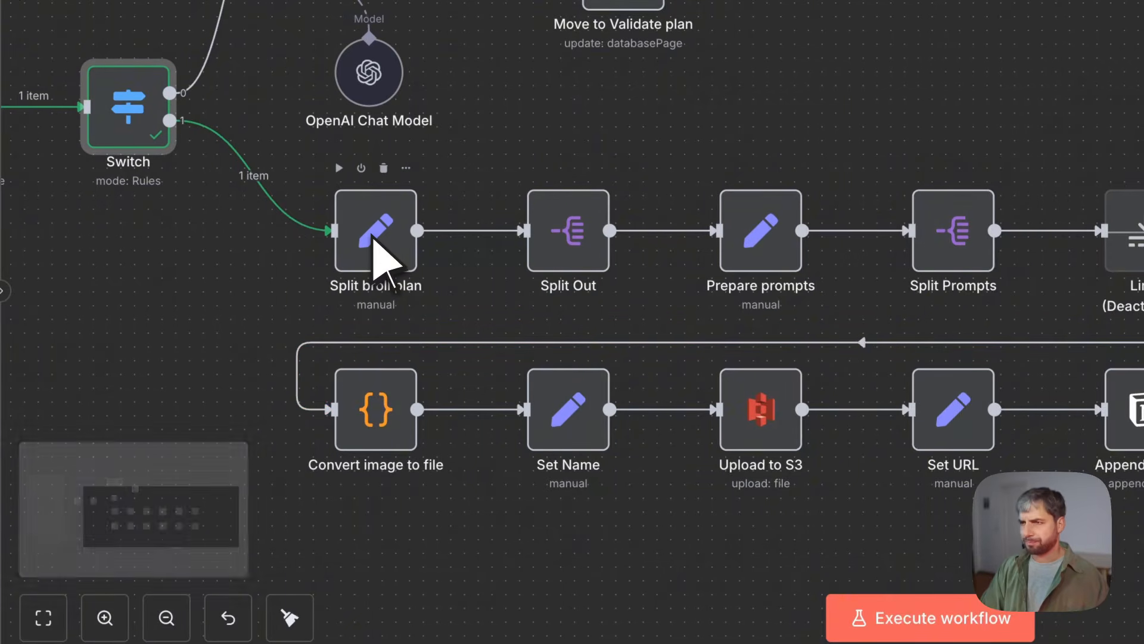
{"action": "double_click", "coordinate": [381, 230]}
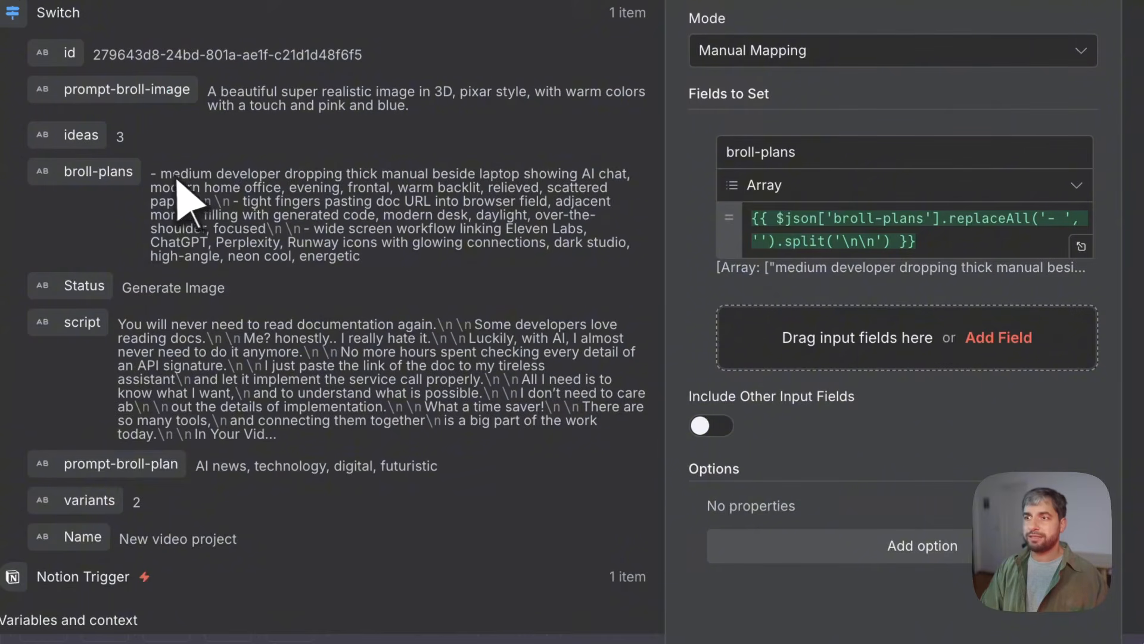
{"action": "left_click_drag", "start_coordinate": [157, 177], "coordinate": [383, 264]}
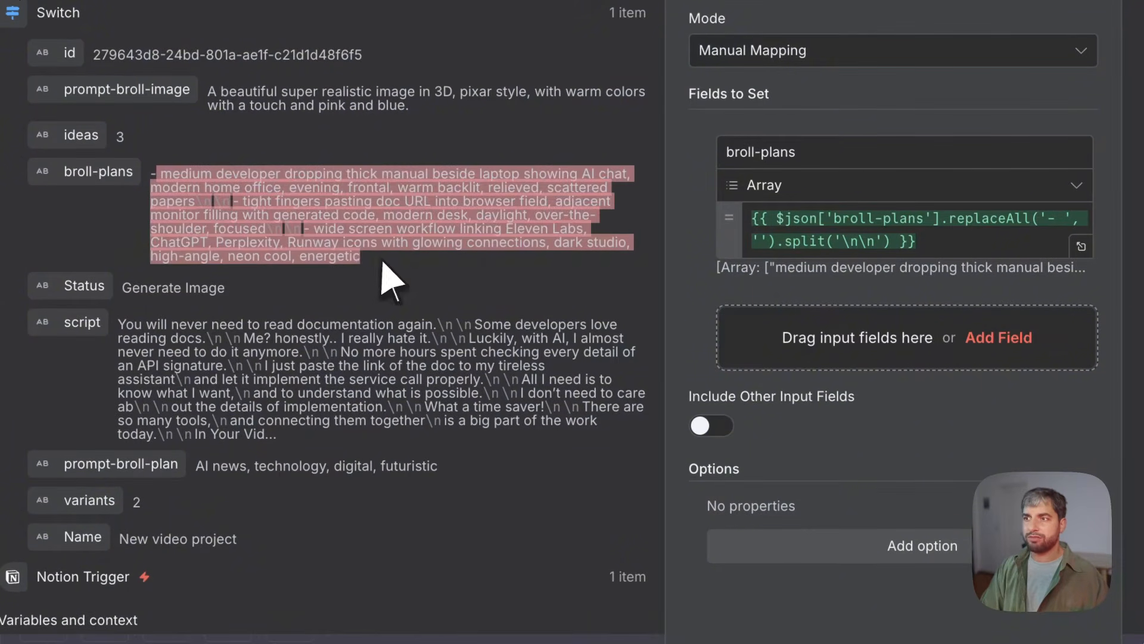
{"action": "left_click", "coordinate": [355, 210]}
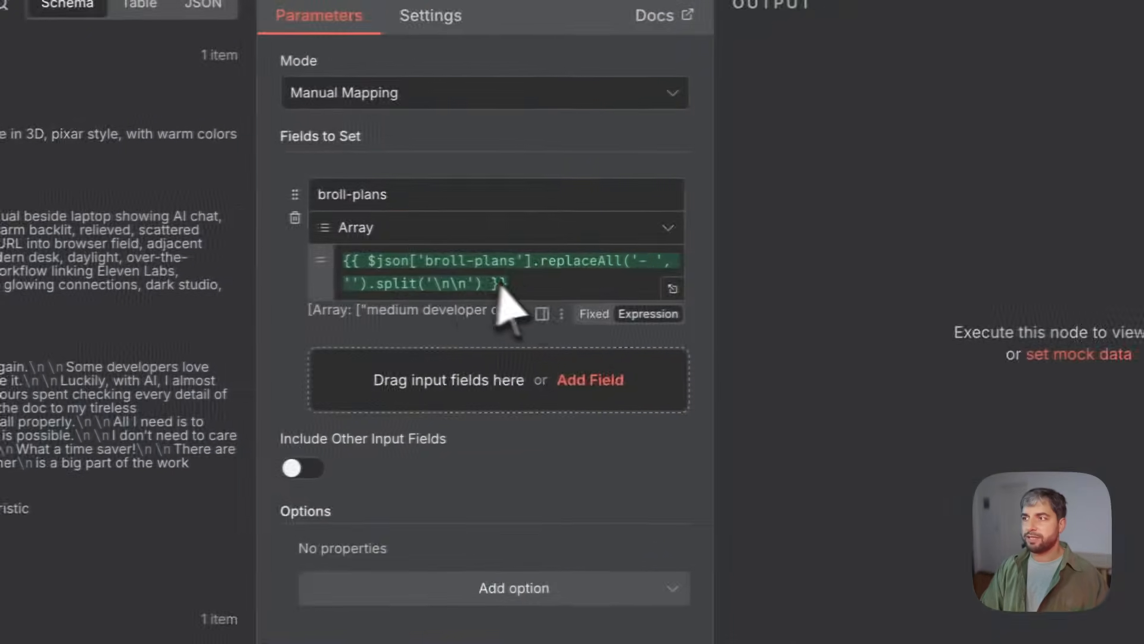
{"action": "left_click_drag", "start_coordinate": [918, 241], "coordinate": [747, 218]}
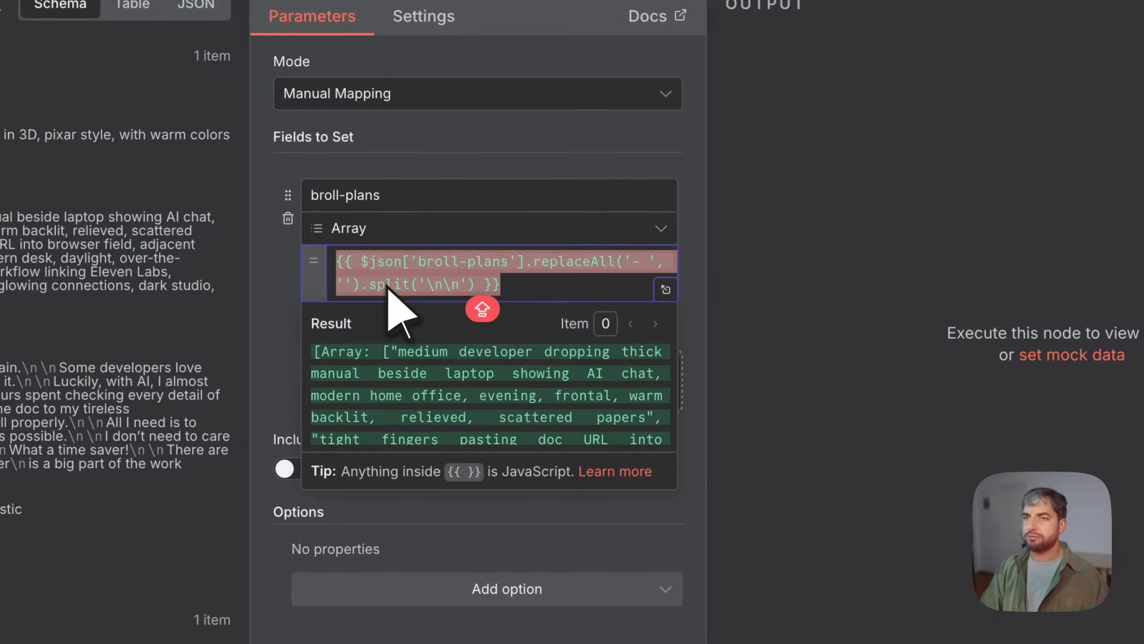
{"action": "mouse_move", "coordinate": [388, 288]}
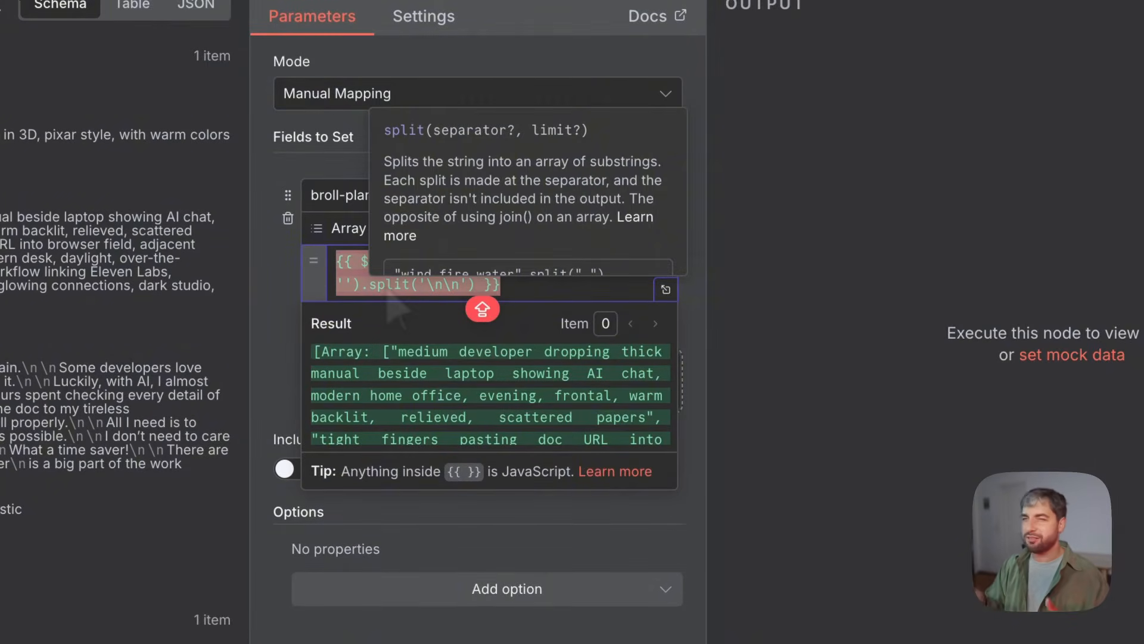
{"action": "left_click", "coordinate": [386, 286]}
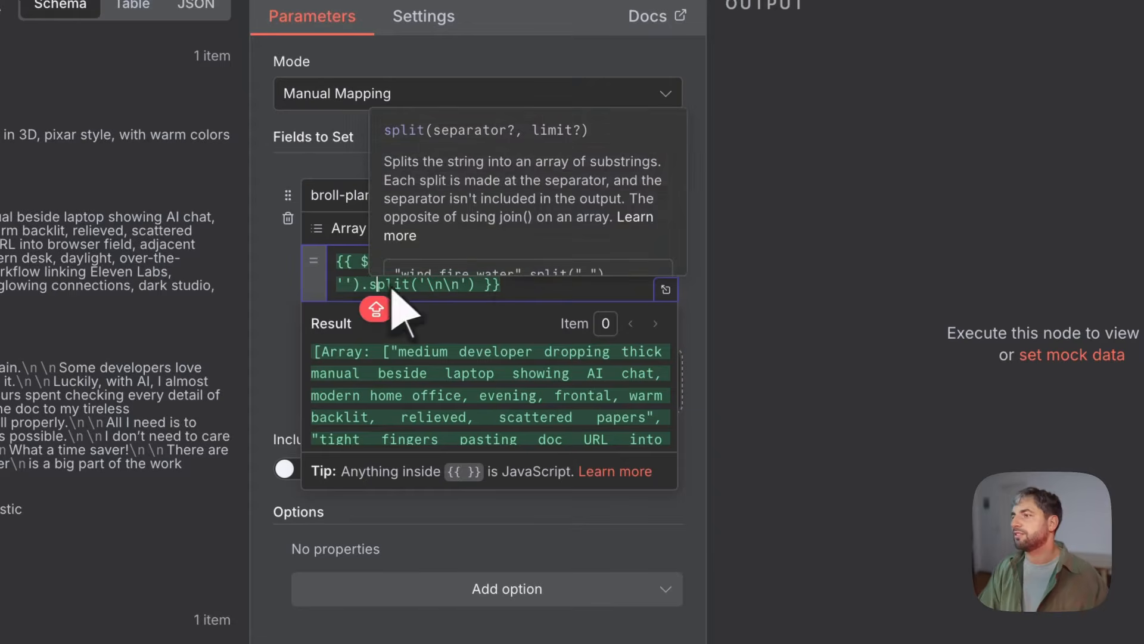
{"action": "key", "text": "Caps_Lock"}
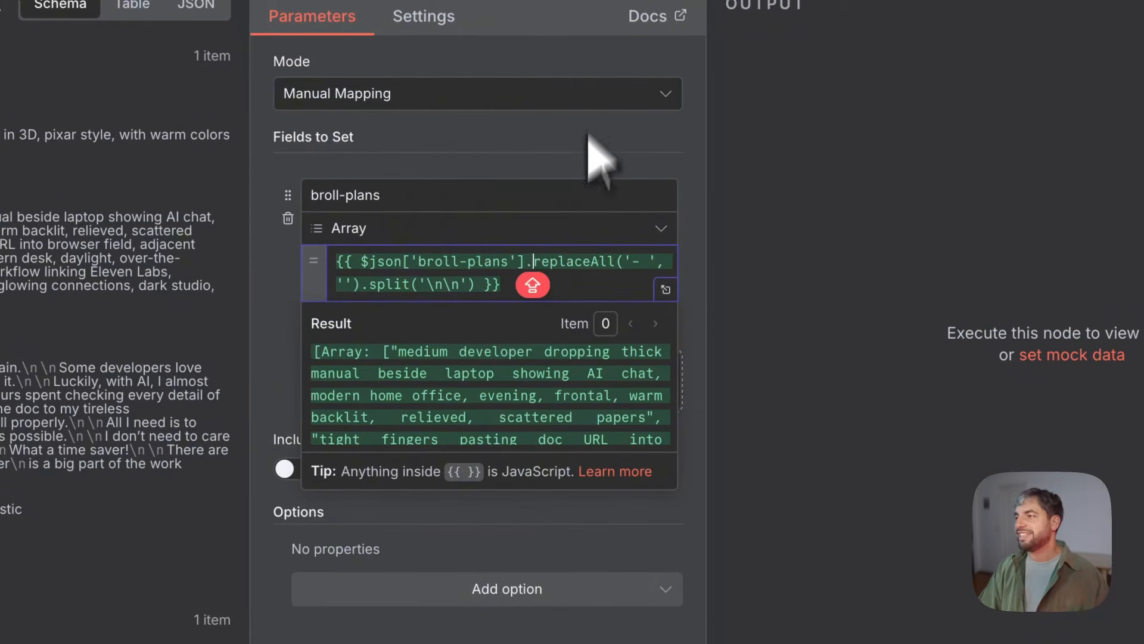
Execute the Split broll plan node and review the broll-plans array entries in its output.
{"action": "left_click", "coordinate": [608, 1]}
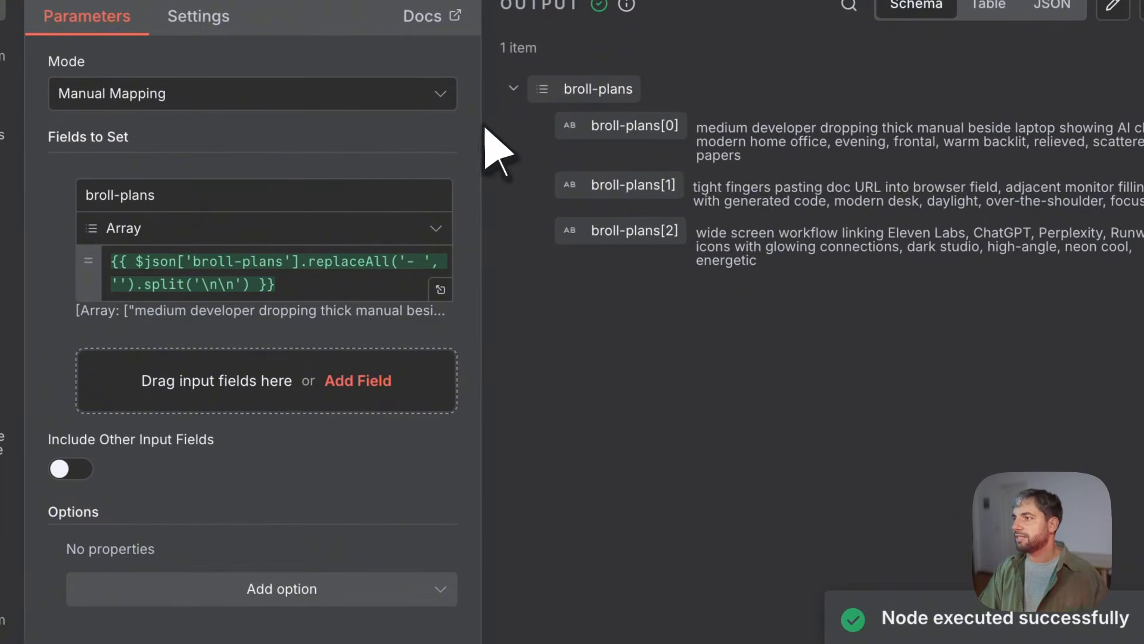
{"action": "left_click_drag", "start_coordinate": [485, 129], "coordinate": [460, 128]}
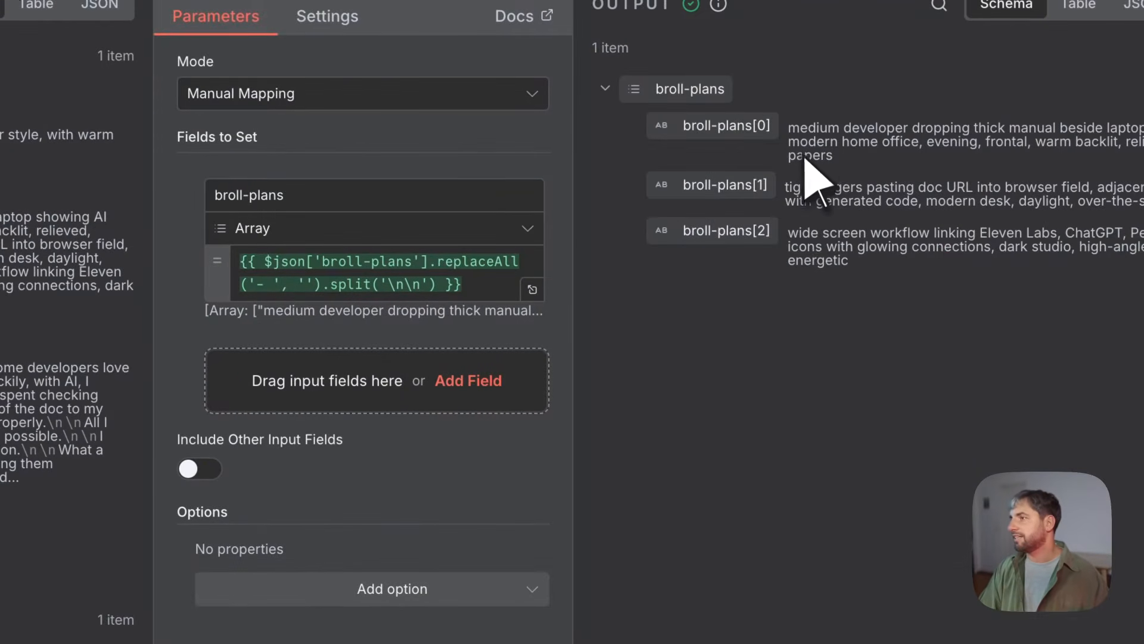
{"action": "left_click_drag", "start_coordinate": [810, 127], "coordinate": [924, 283]}
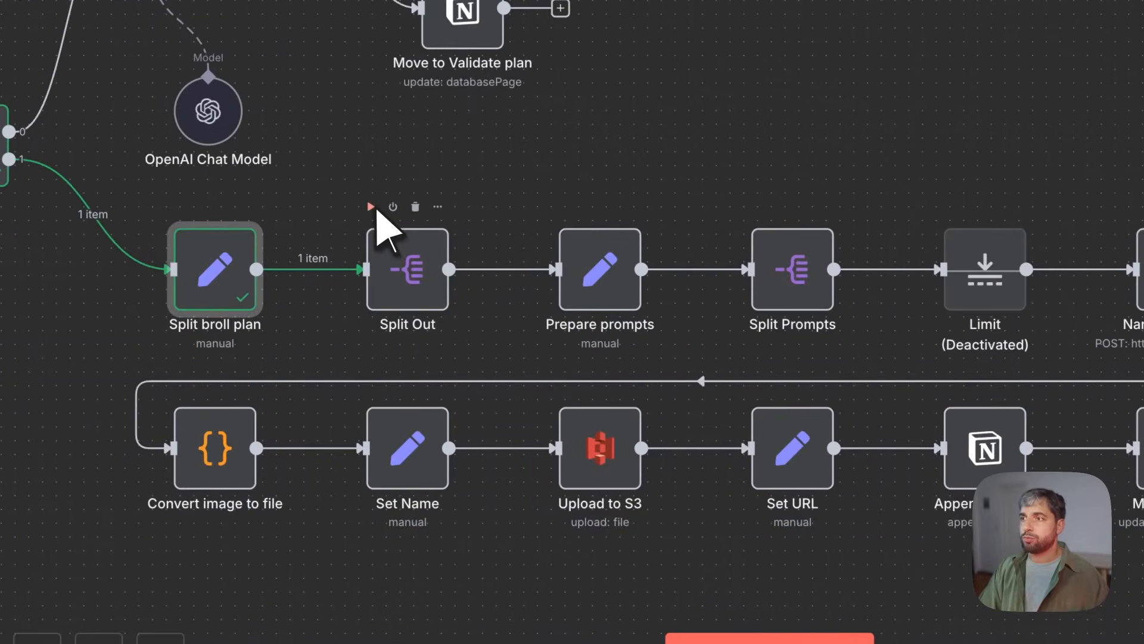
Execute the Split Out and Prepare prompts nodes from the canvas, and open Prepare prompts.
{"action": "left_click", "coordinate": [374, 209]}
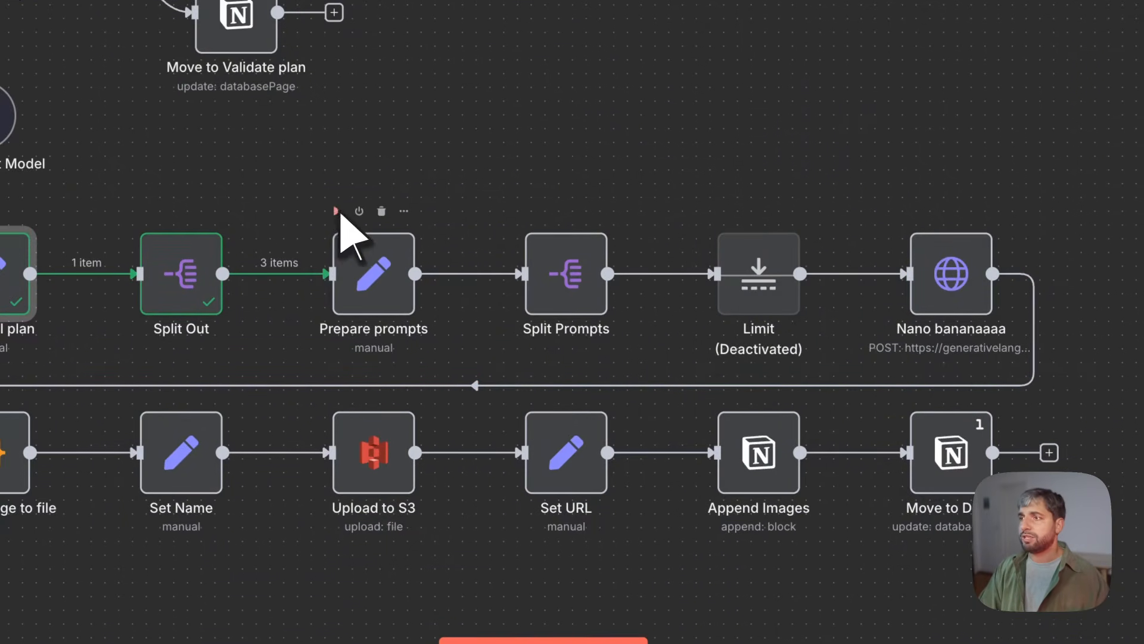
{"action": "left_click", "coordinate": [336, 211]}
{"action": "double_click", "coordinate": [375, 285]}
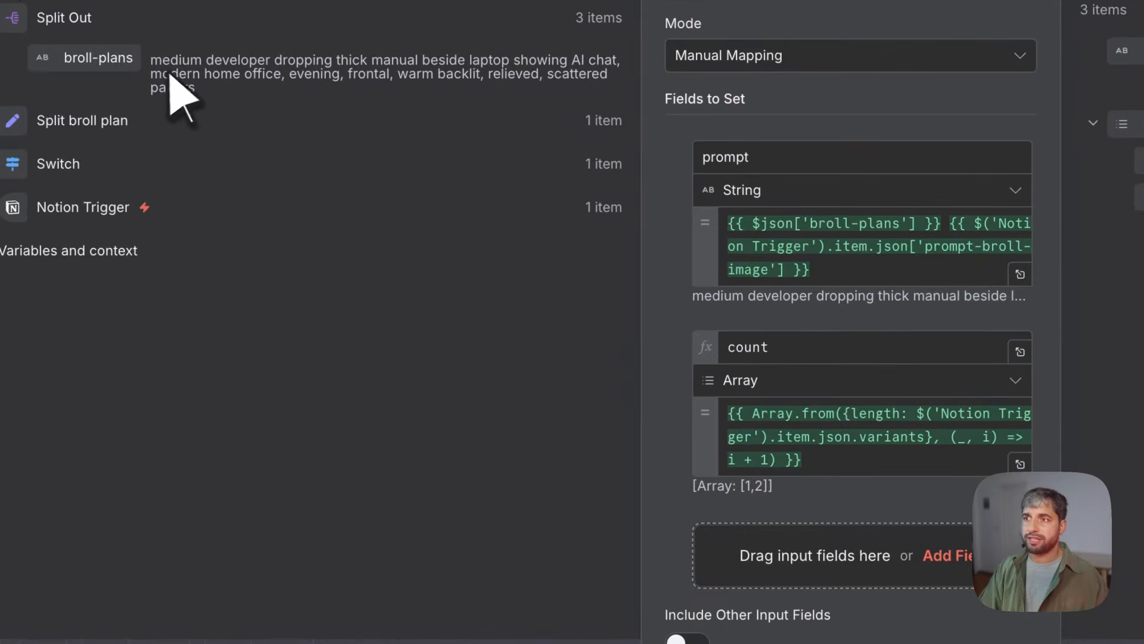
Highlight the broll-plans input text, check prompt-broll-image on Notion's New video project page, and return to n8n.
{"action": "left_click_drag", "start_coordinate": [154, 71], "coordinate": [199, 94]}
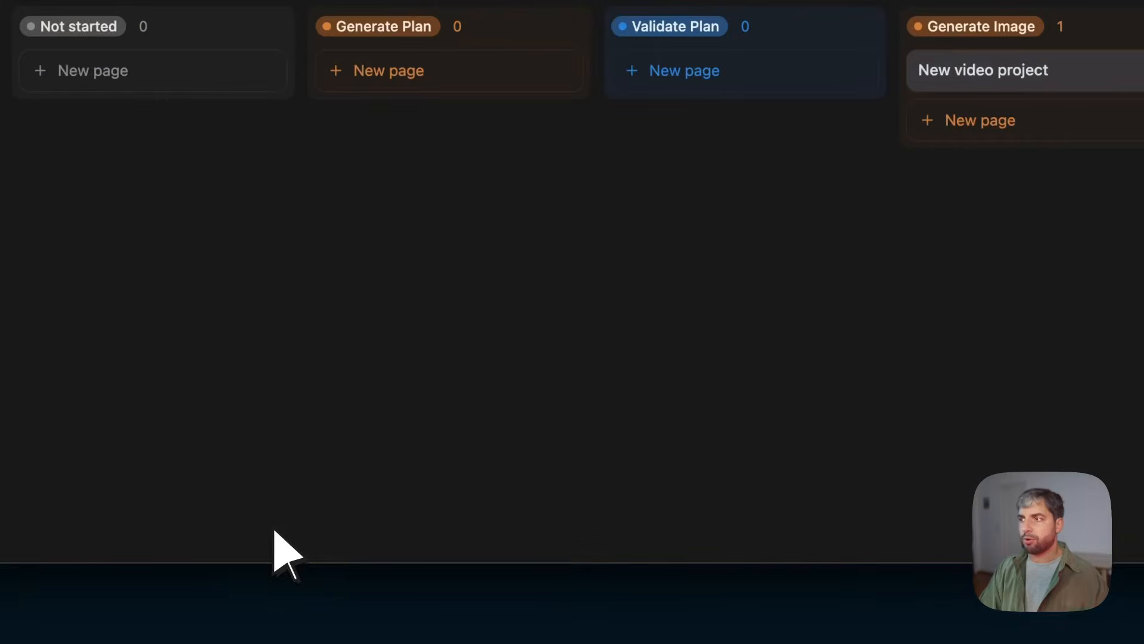
{"action": "left_click", "coordinate": [660, 180]}
{"action": "scroll", "coordinate": [677, 459], "scroll_direction": "down", "scroll_amount": 10}
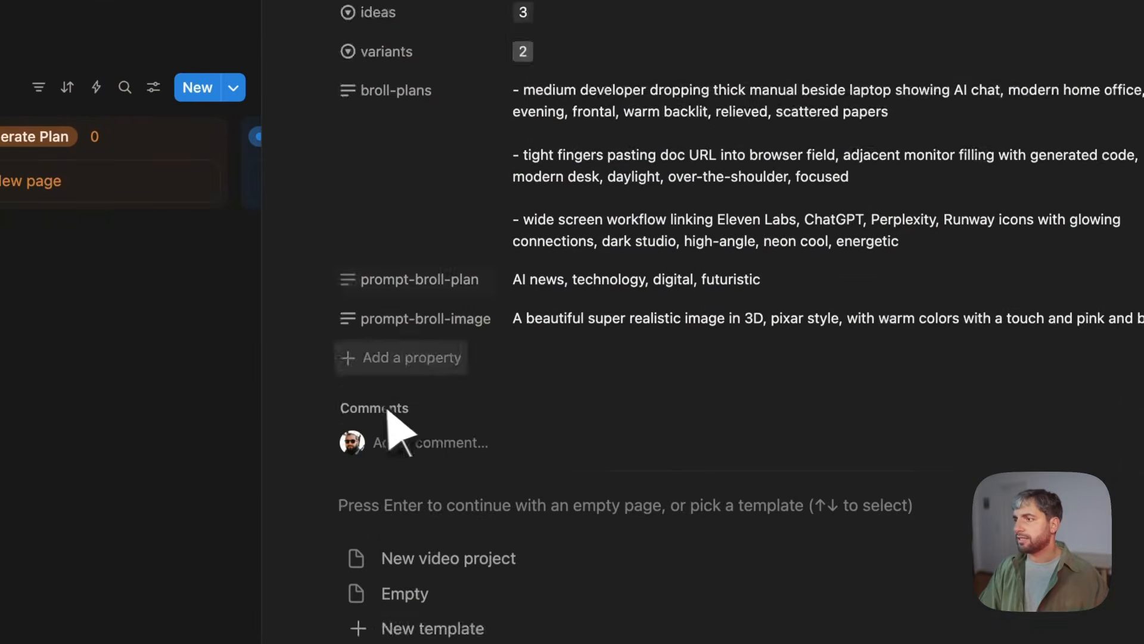
{"action": "scroll", "coordinate": [390, 410], "scroll_direction": "up", "scroll_amount": 1}
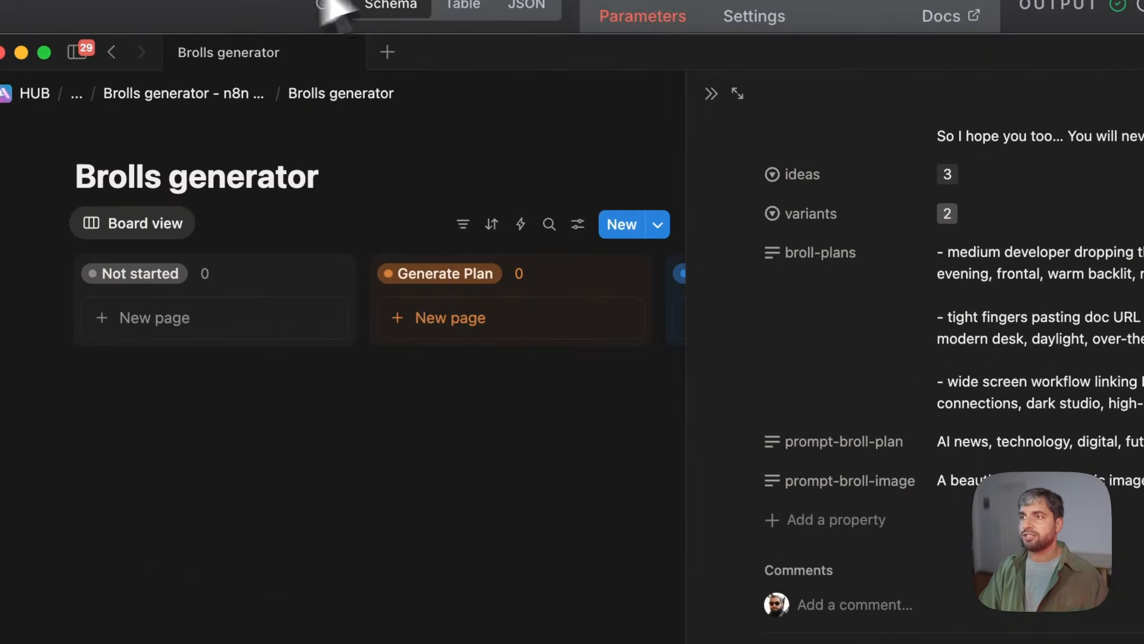
{"action": "left_click", "coordinate": [199, 13]}
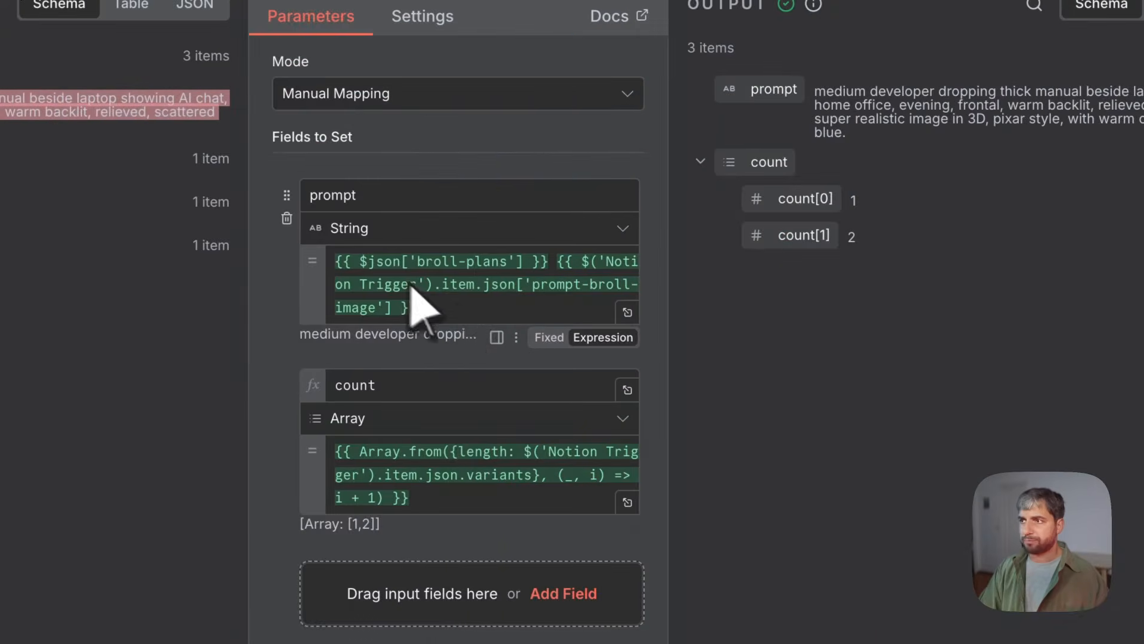
Examine the prompt field's expression and the combined plan and image-style text in the Prepare prompts output.
{"action": "left_click", "coordinate": [785, 307]}
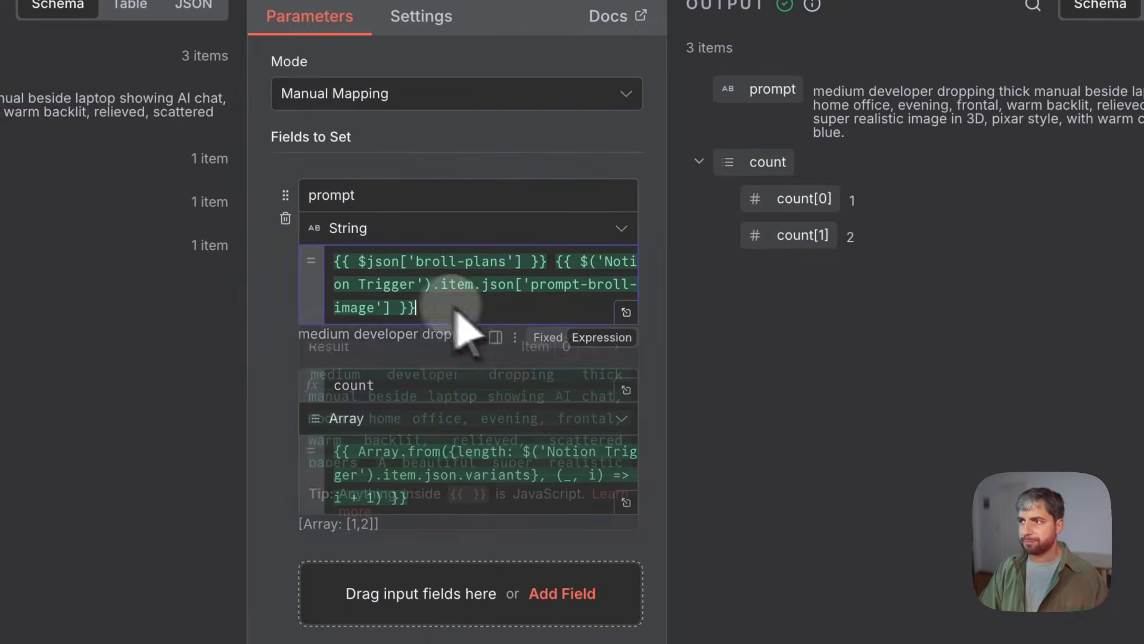
{"action": "left_click_drag", "start_coordinate": [453, 308], "coordinate": [306, 254]}
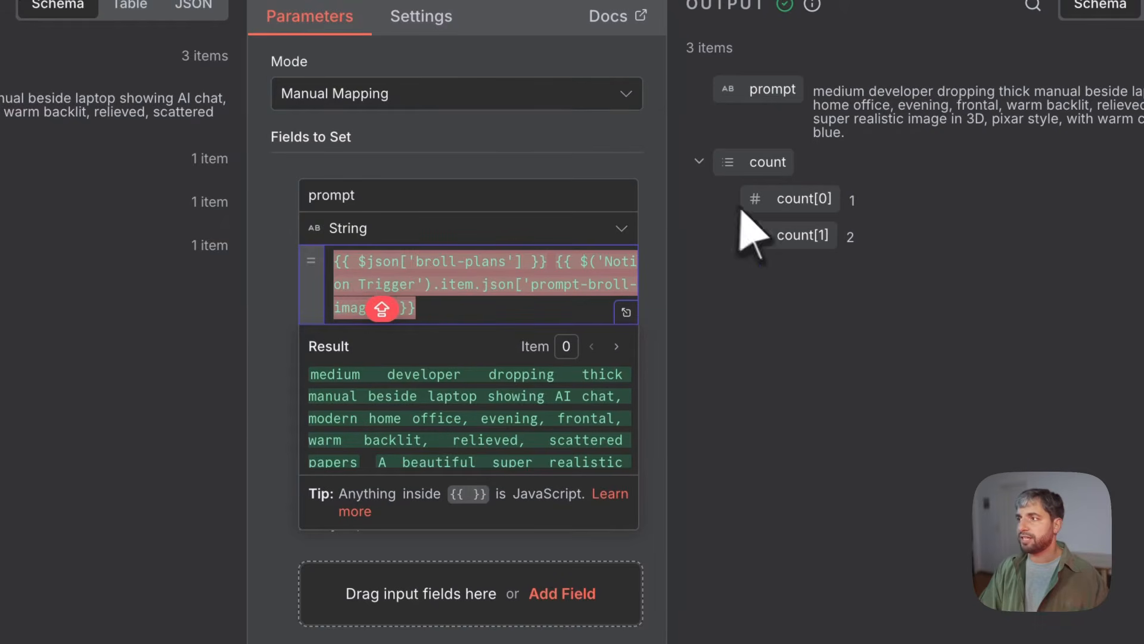
{"action": "left_click", "coordinate": [857, 118]}
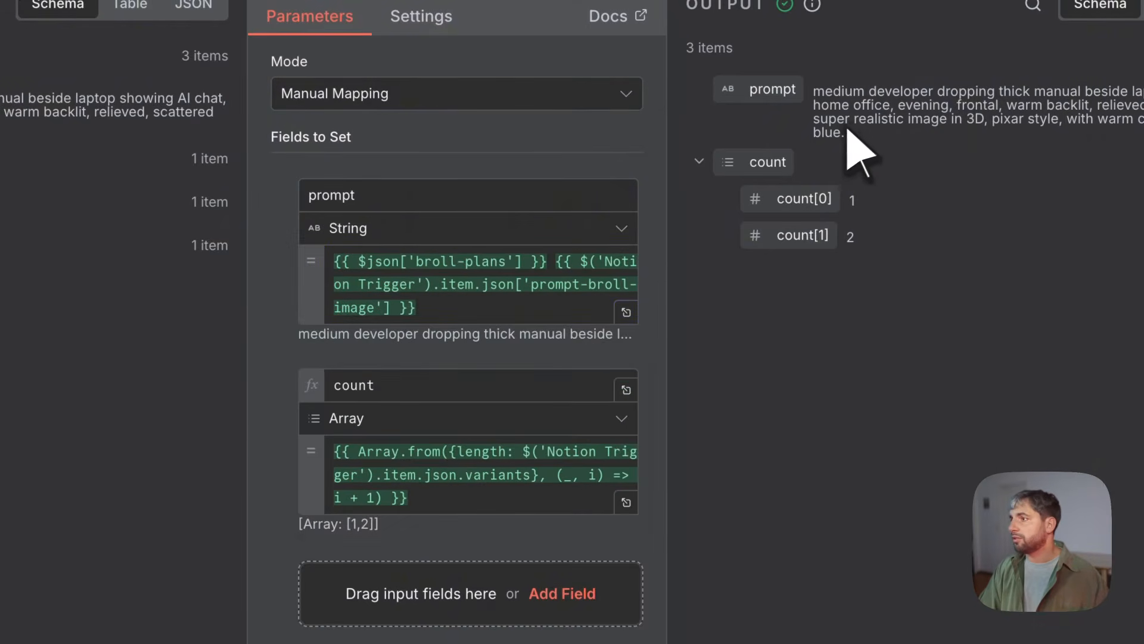
{"action": "left_click_drag", "start_coordinate": [815, 91], "coordinate": [856, 134]}
{"action": "left_click", "coordinate": [856, 104]}
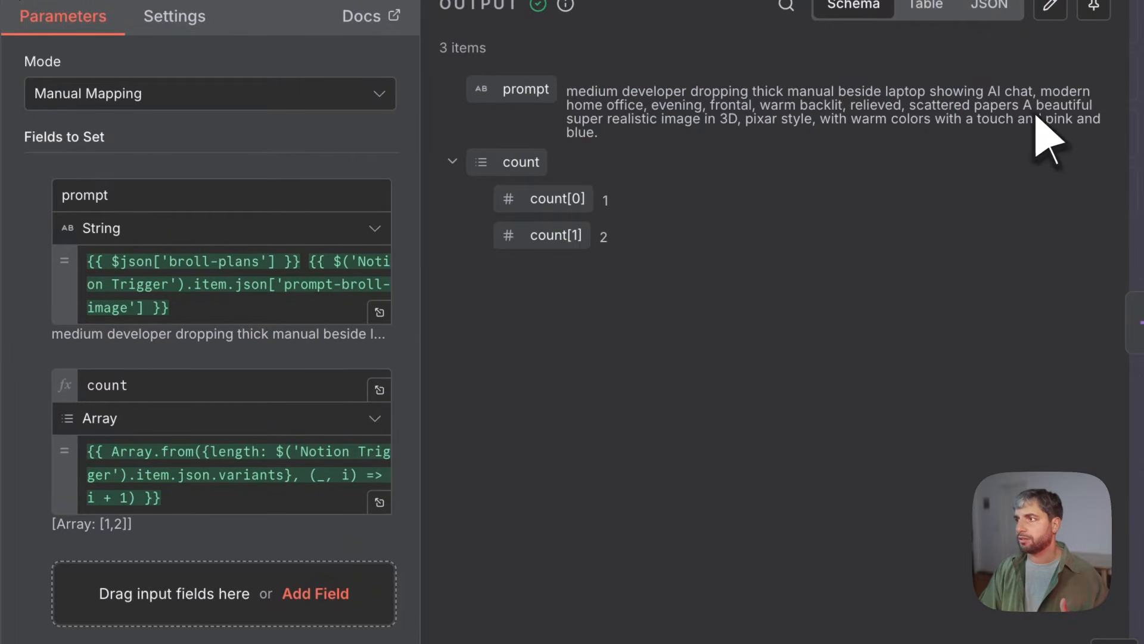
{"action": "left_click_drag", "start_coordinate": [1025, 107], "coordinate": [1048, 141]}
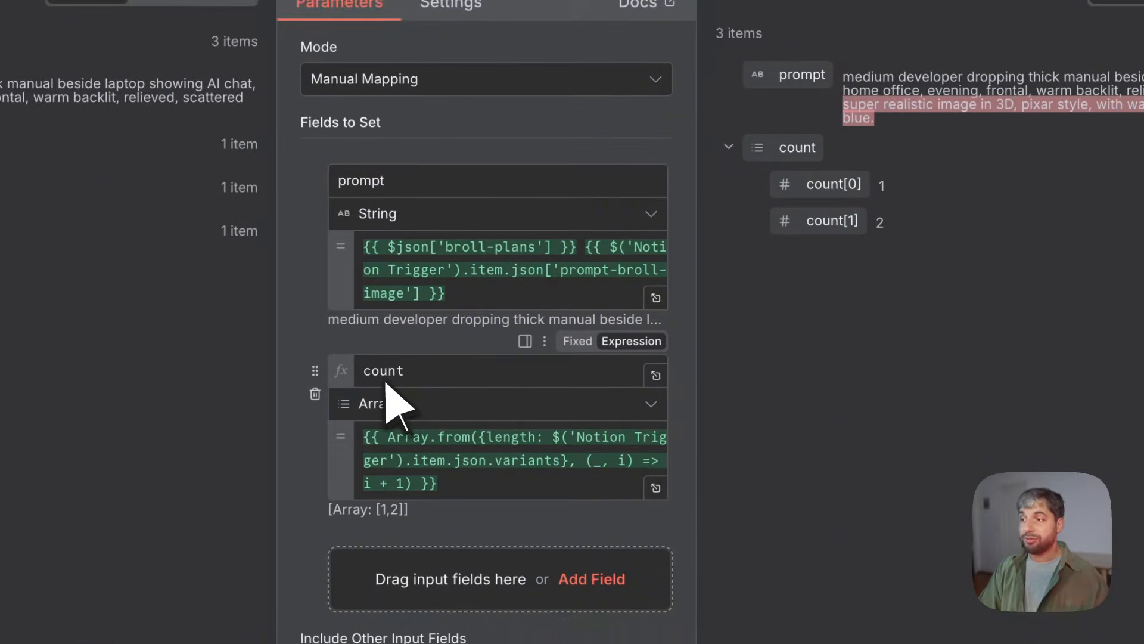
Examine the count field's Array.from expression against the Notion Trigger's variants value, and close the Prepare prompts node.
{"action": "left_click", "coordinate": [348, 335]}
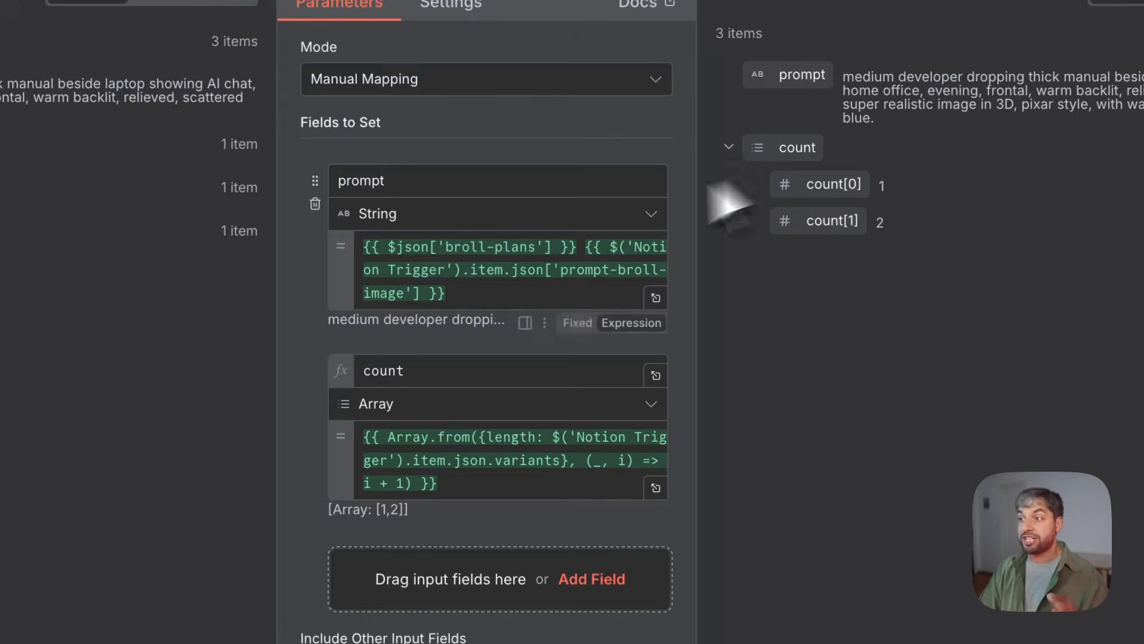
{"action": "left_click_drag", "start_coordinate": [806, 66], "coordinate": [834, 115]}
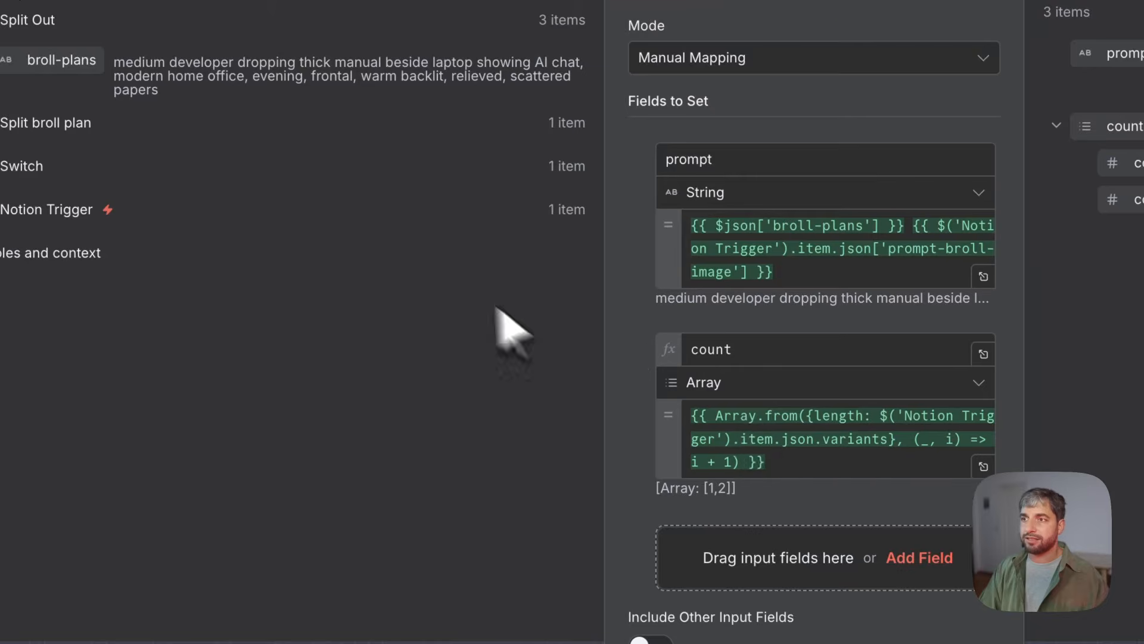
{"action": "left_click", "coordinate": [13, 196]}
{"action": "scroll", "coordinate": [84, 328], "scroll_direction": "down", "scroll_amount": 3}
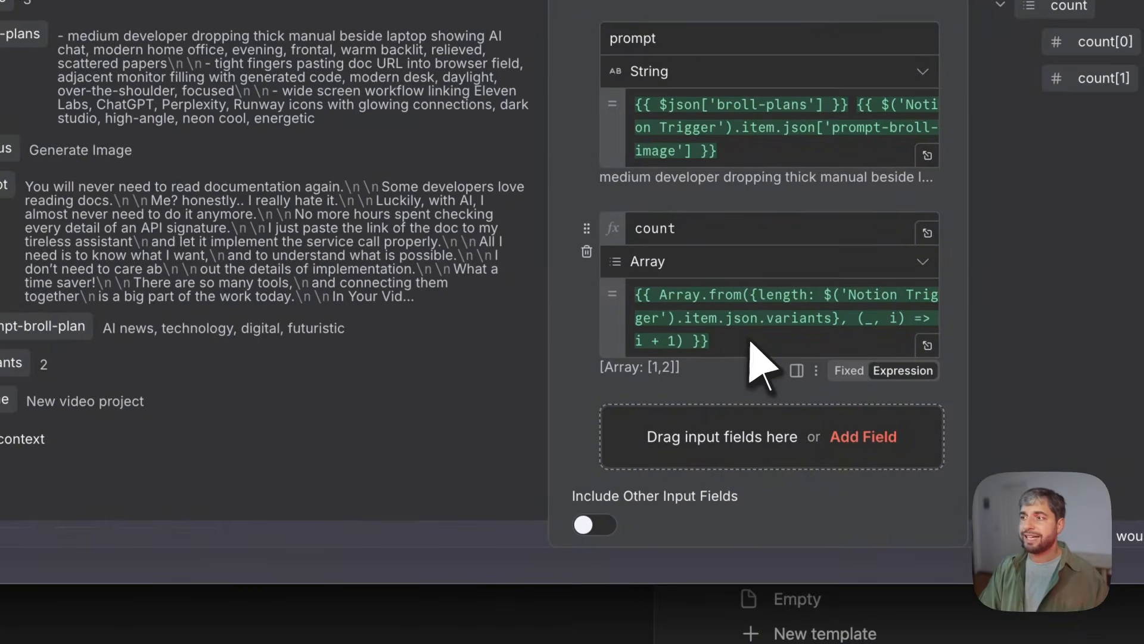
{"action": "left_click", "coordinate": [836, 438]}
{"action": "left_click", "coordinate": [741, 408], "text": "shift"}
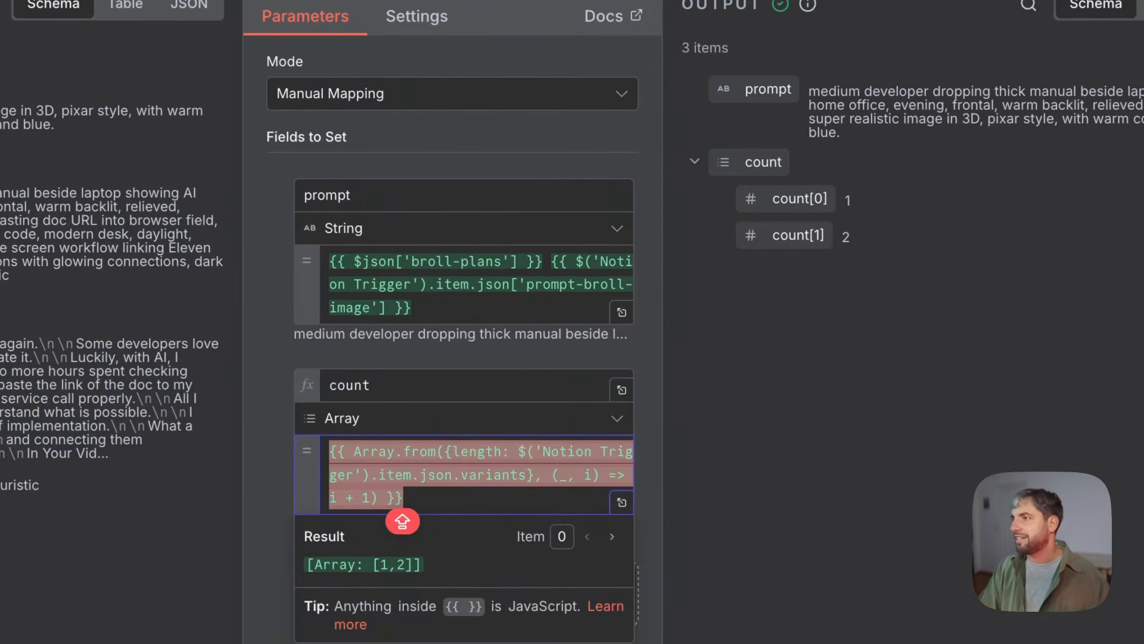
{"action": "key", "text": "Escape"}
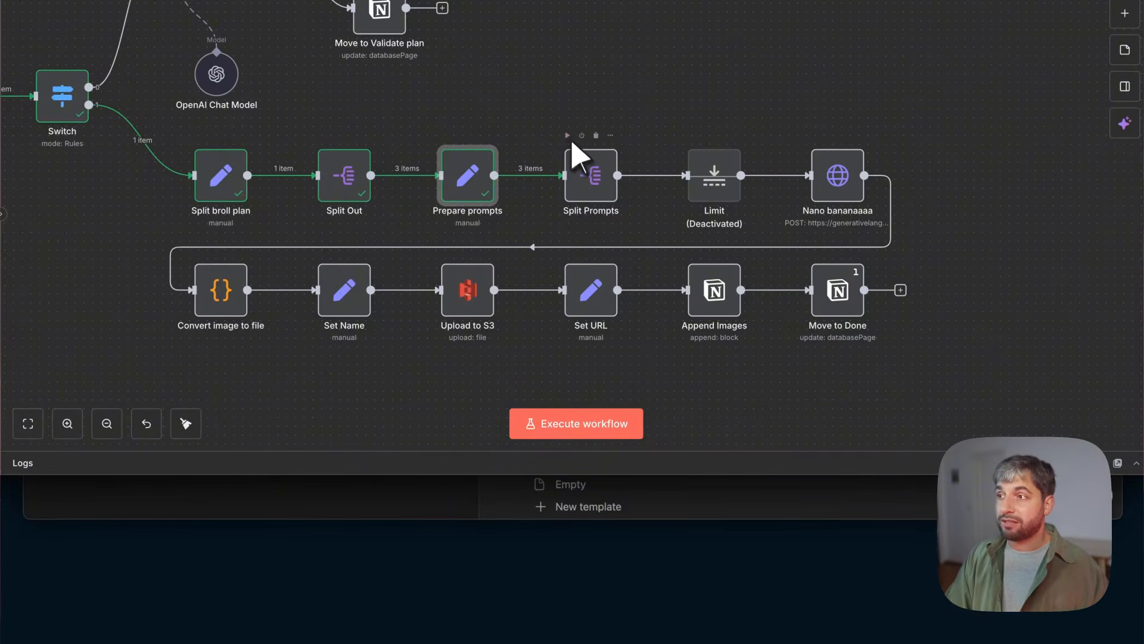
Execute the Split Prompts node and open it to view its split by count.
{"action": "left_click", "coordinate": [567, 135]}
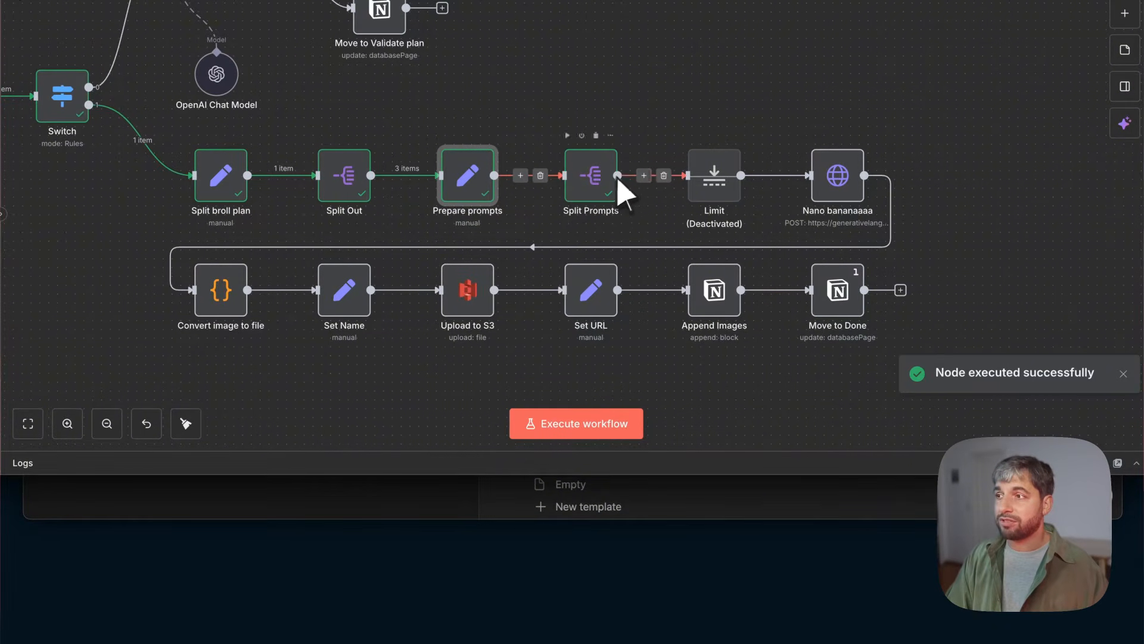
{"action": "mouse_move", "coordinate": [646, 168]}
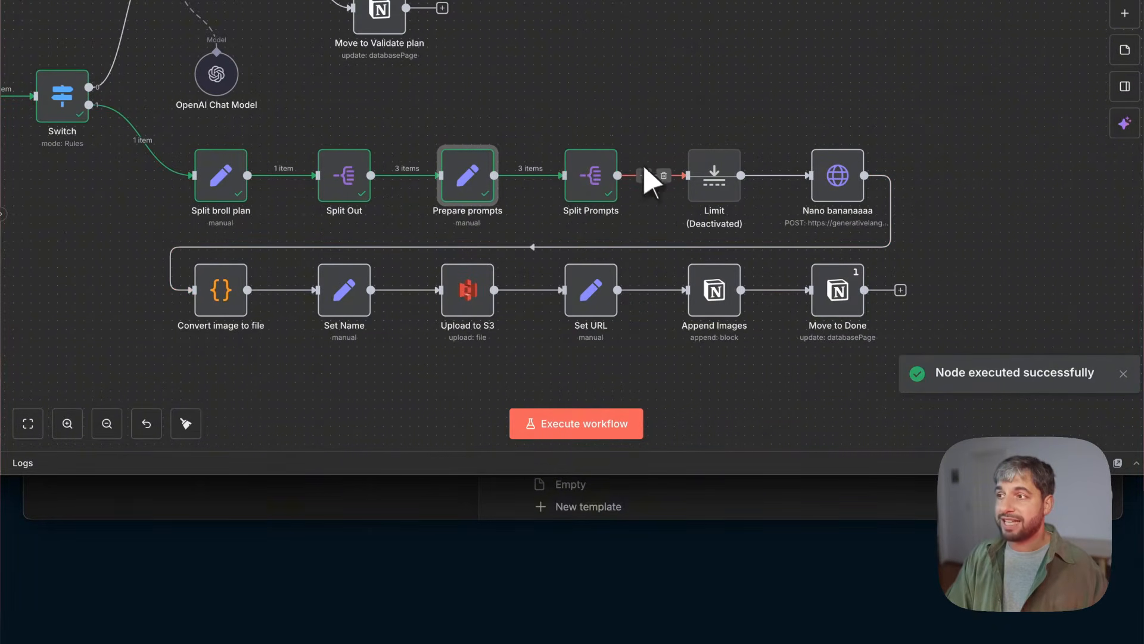
{"action": "double_click", "coordinate": [580, 177]}
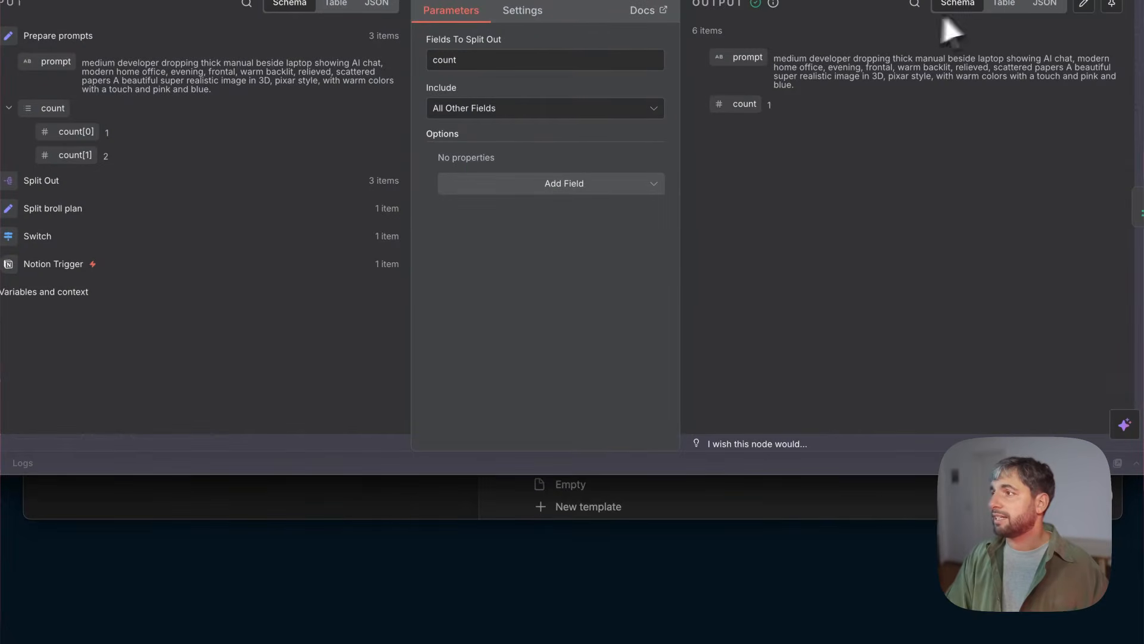
View the Split Prompts output as a table, examine the repeated prompts with their count values, and close the node.
{"action": "left_click", "coordinate": [1001, 4]}
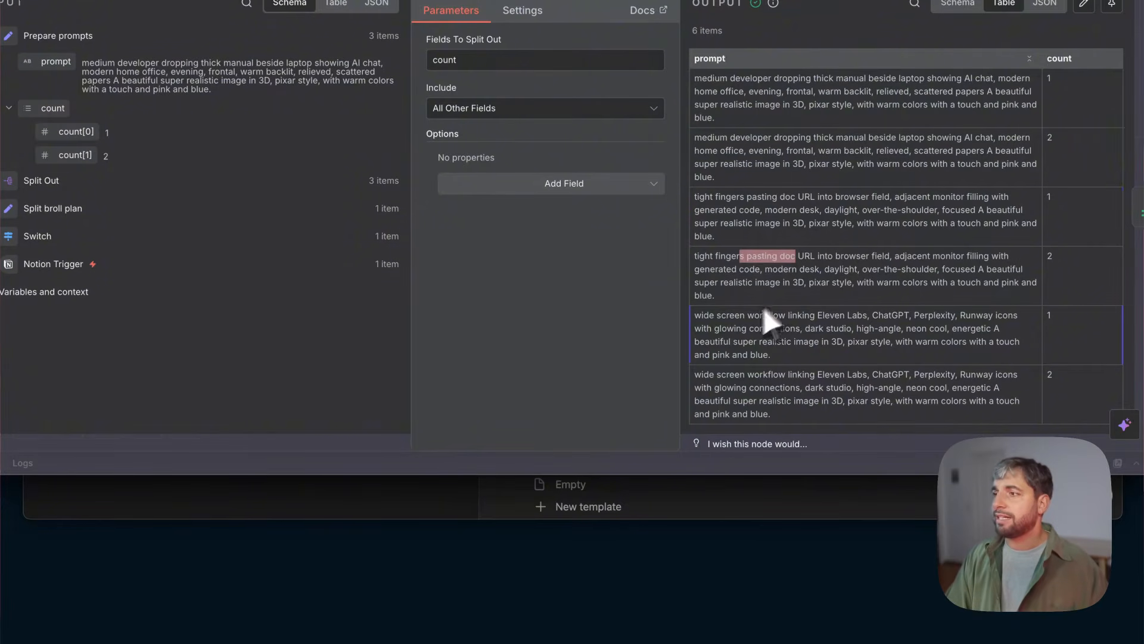
{"action": "left_click_drag", "start_coordinate": [703, 316], "coordinate": [741, 328]}
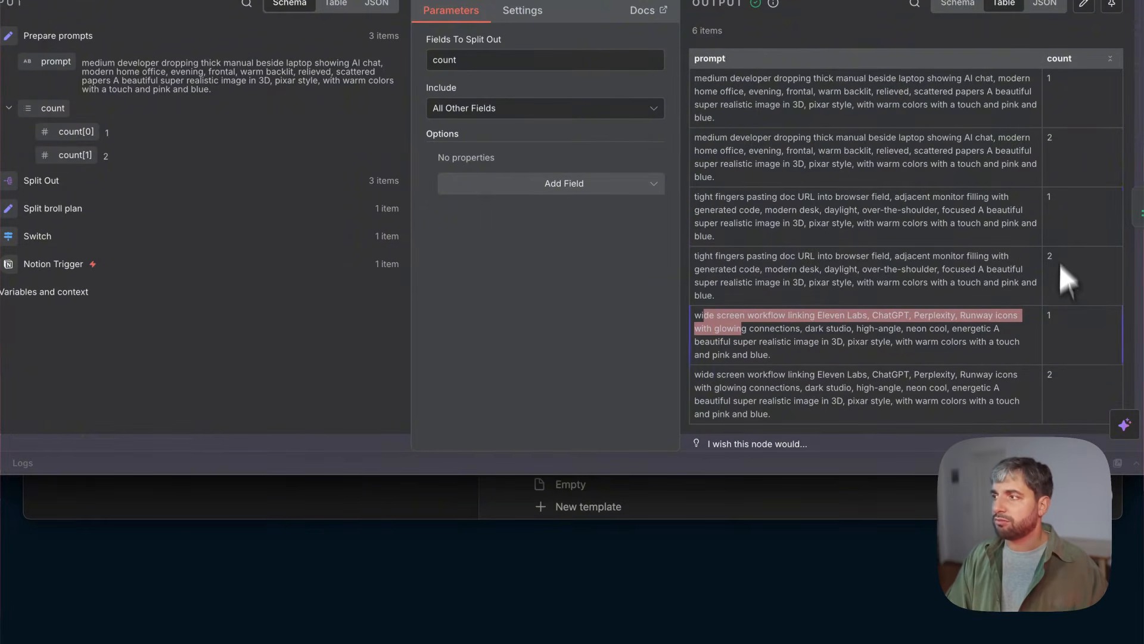
{"action": "key", "text": "Escape"}
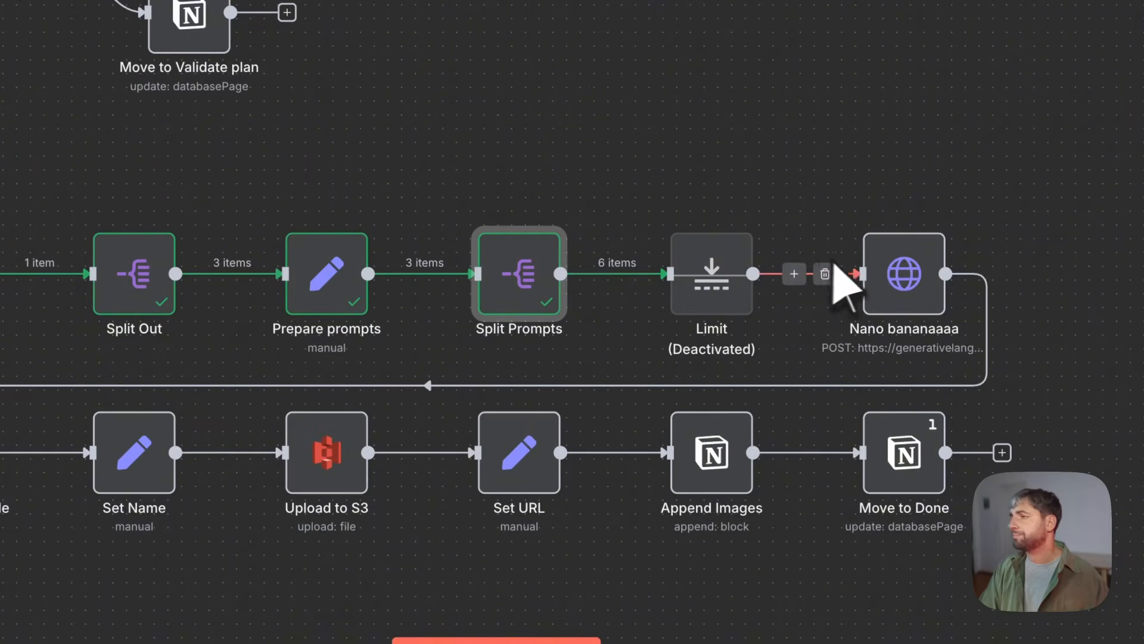
Open the Nano bananaaaa request node and examine its POST method and generativelanguage.googleapis.com URL.
{"action": "left_click", "coordinate": [896, 266]}
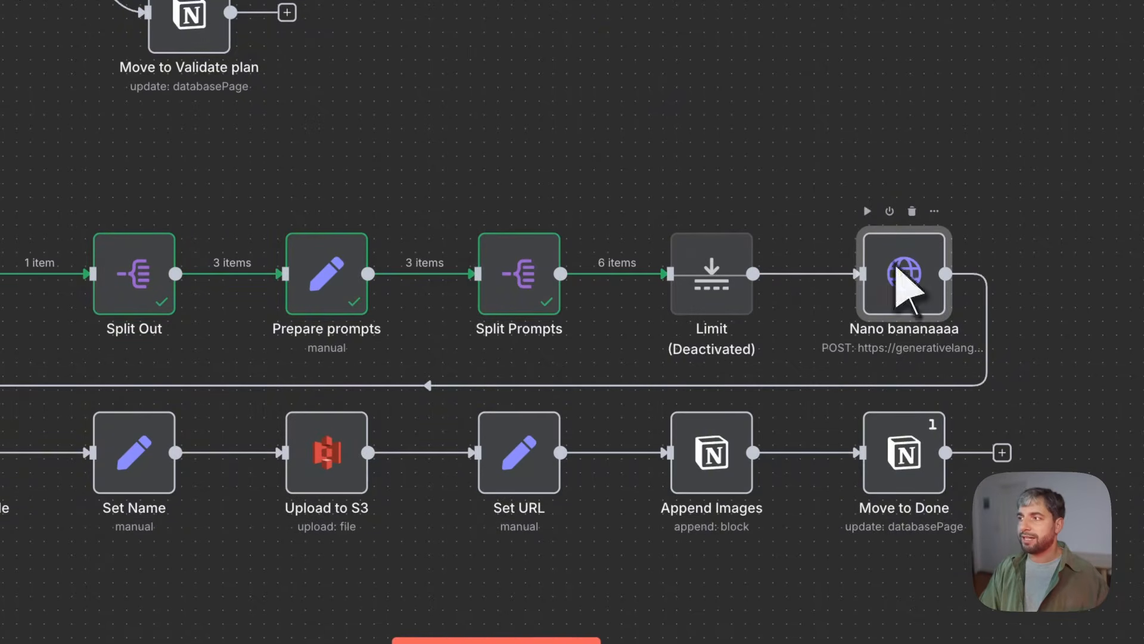
{"action": "double_click", "coordinate": [896, 266]}
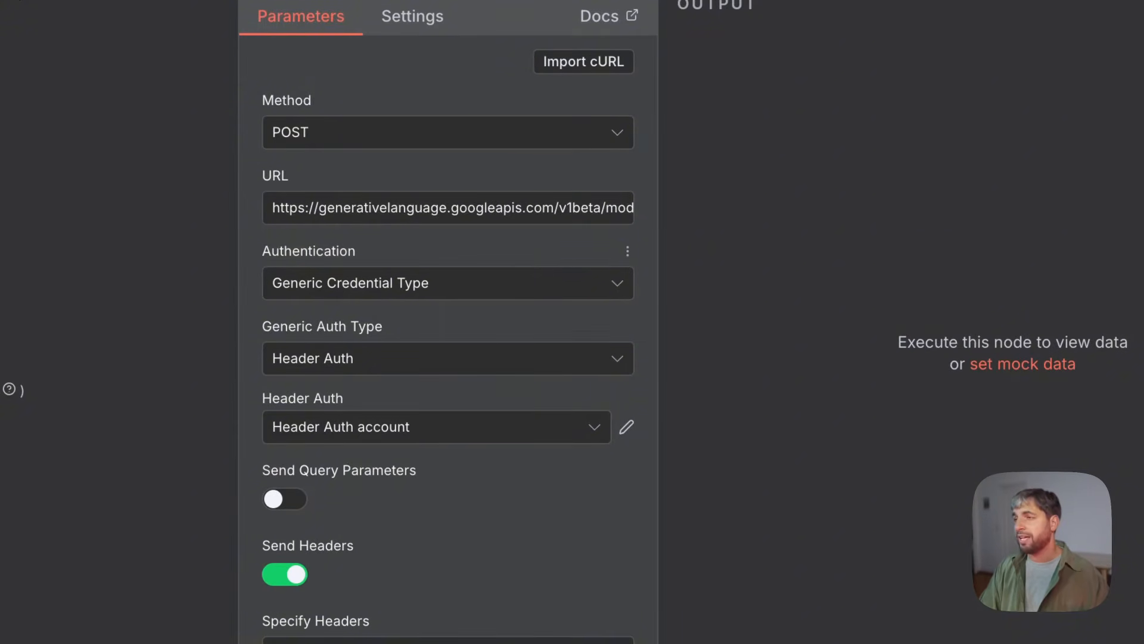
{"action": "scroll", "coordinate": [531, 268], "scroll_direction": "down", "scroll_amount": 1}
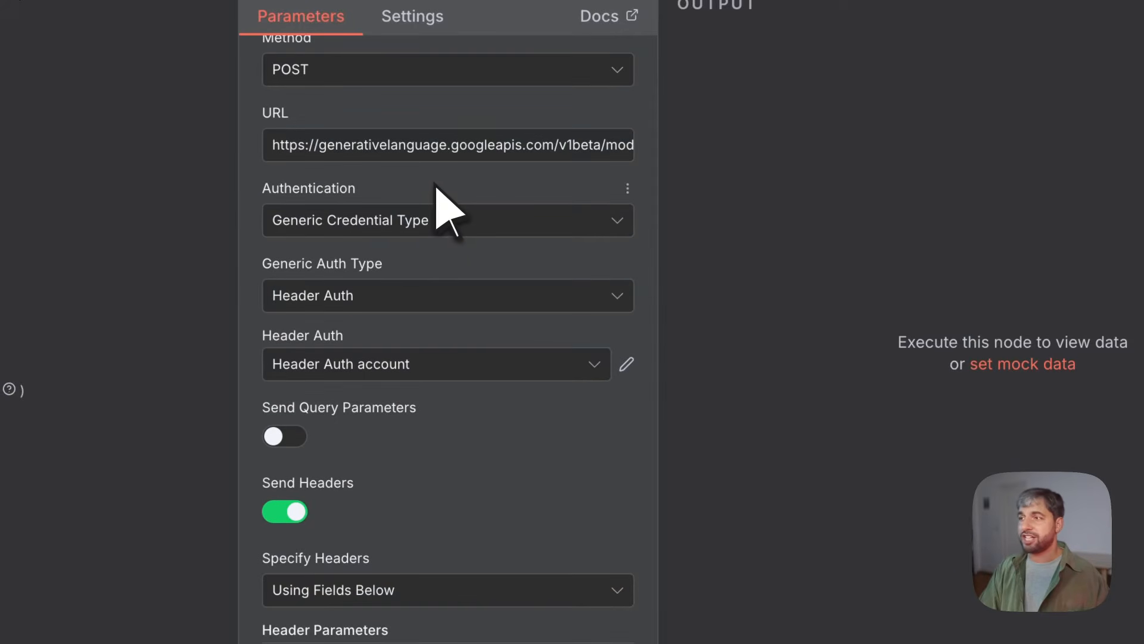
{"action": "scroll", "coordinate": [500, 187], "scroll_direction": "up", "scroll_amount": 1}
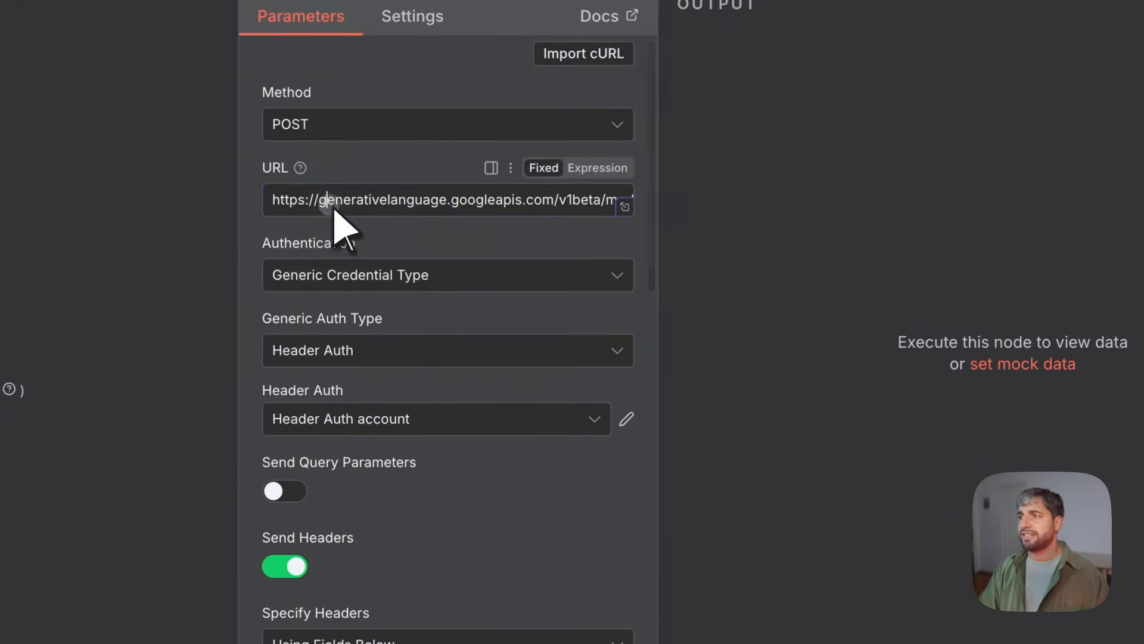
{"action": "left_click", "coordinate": [316, 201]}
{"action": "left_click_drag", "start_coordinate": [487, 162], "coordinate": [692, 169]}
{"action": "left_click", "coordinate": [643, 170]}
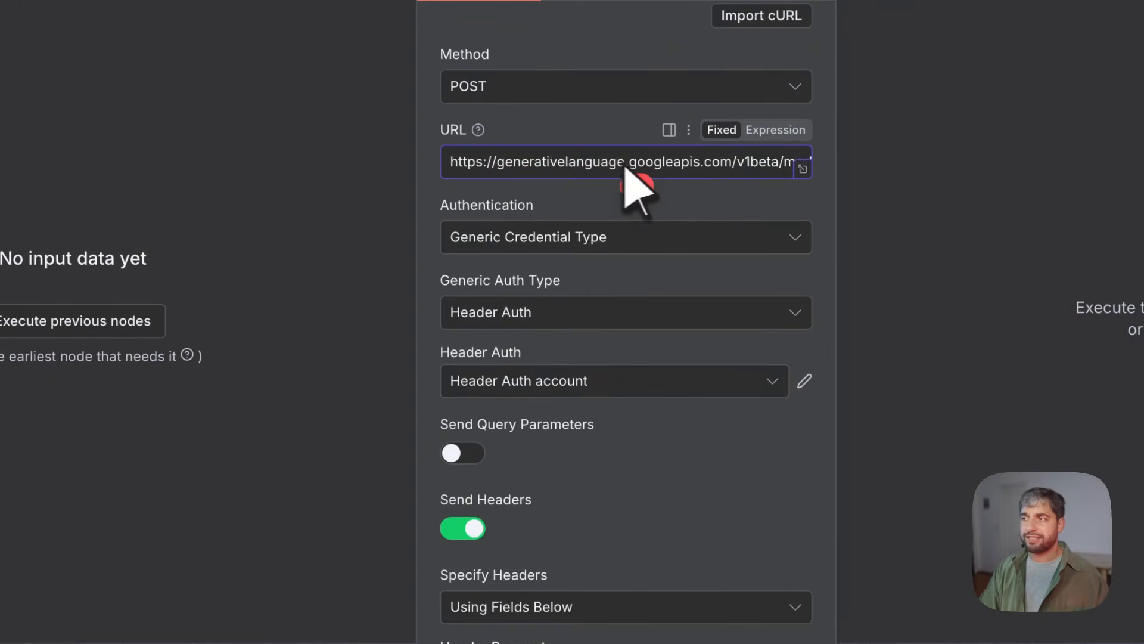
{"action": "left_click_drag", "start_coordinate": [476, 162], "coordinate": [685, 179]}
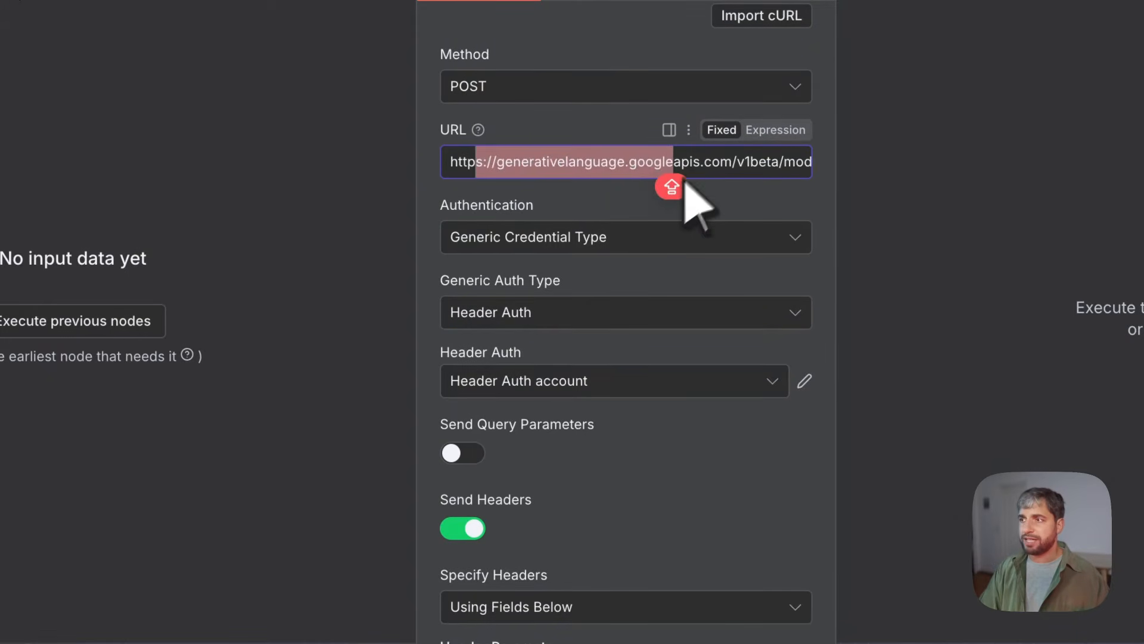
Review the authentication type choices and inspect the Header Auth account credential, closing both without changes.
{"action": "left_click", "coordinate": [799, 246]}
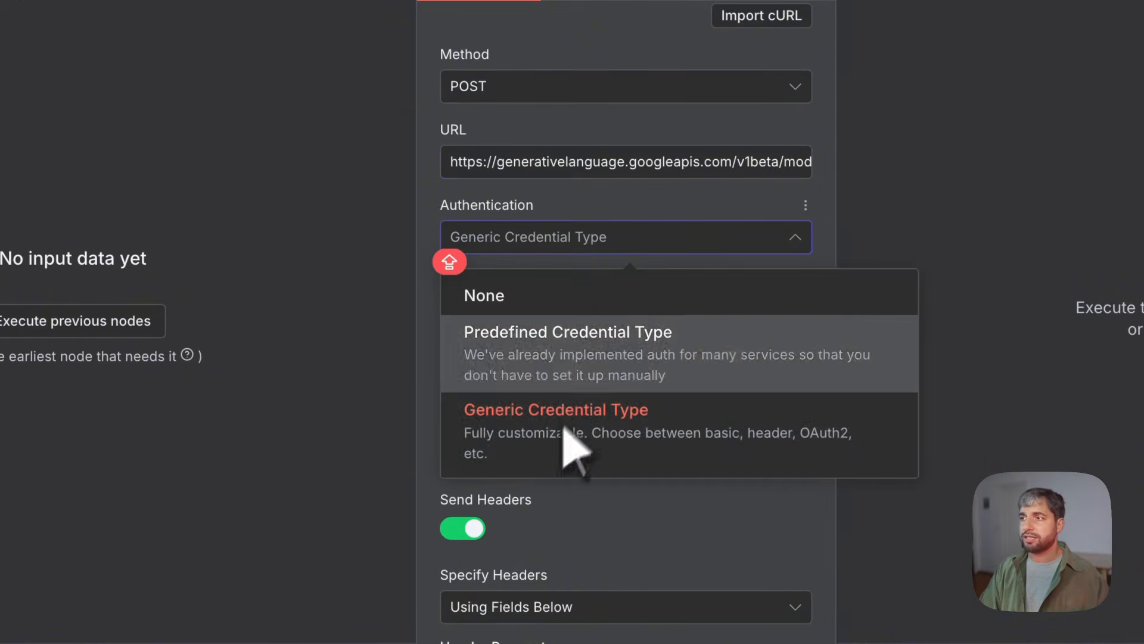
{"action": "left_click", "coordinate": [602, 211]}
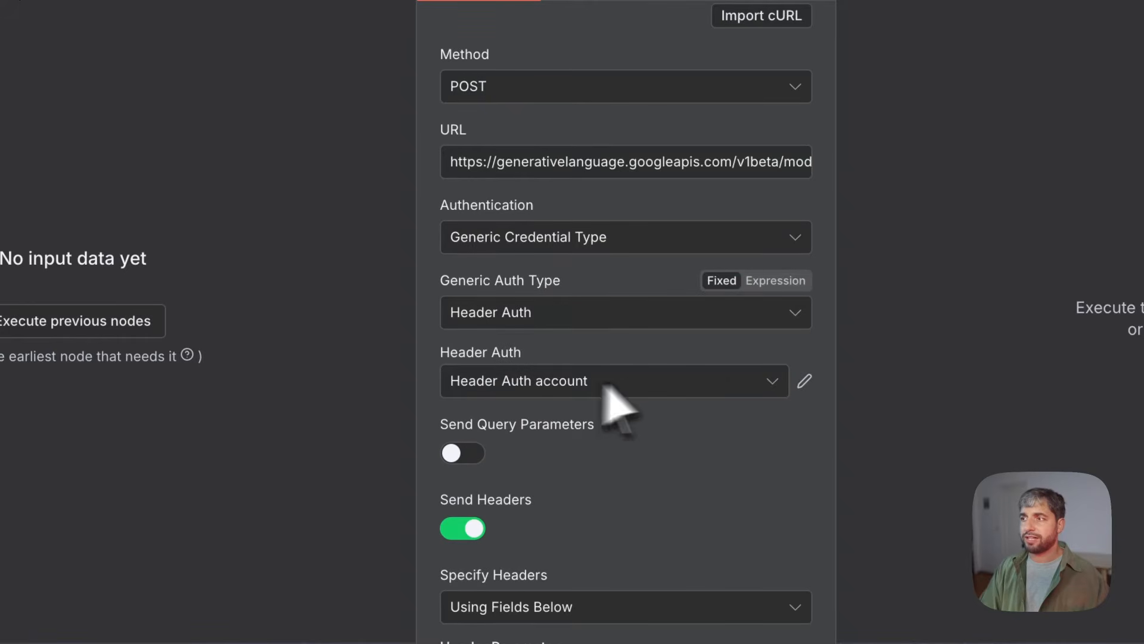
{"action": "left_click", "coordinate": [804, 381]}
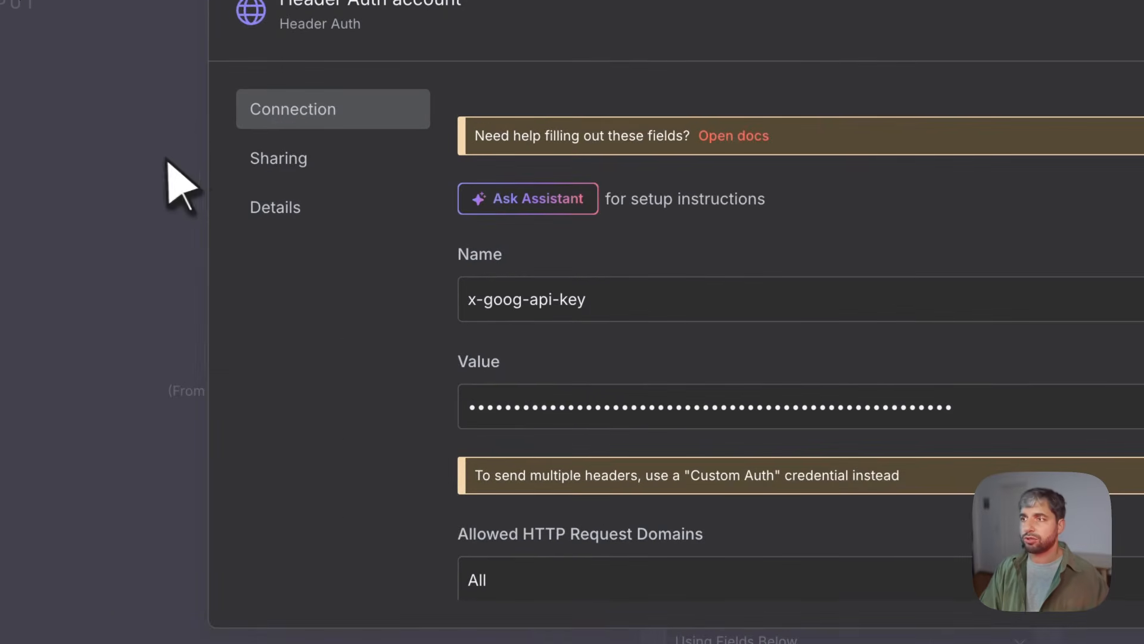
{"action": "left_click", "coordinate": [170, 185]}
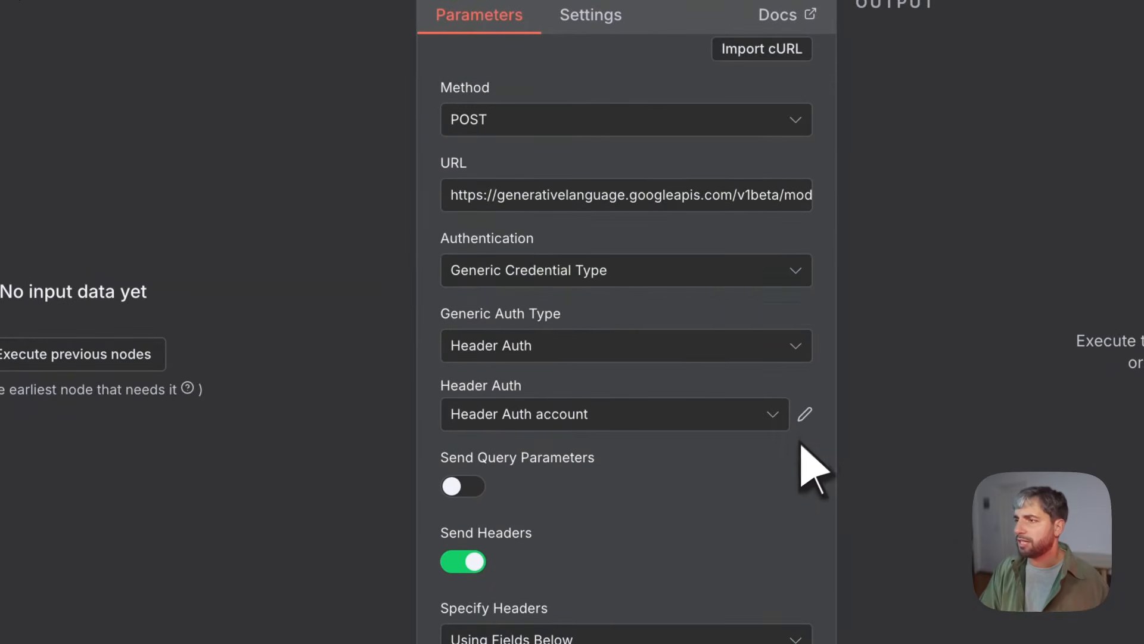
Examine the request's header parameters and JSON body, highlight the {{ $json.prompt }} expression, and close the Nano bananaaaa node.
{"action": "scroll", "coordinate": [797, 452], "scroll_direction": "down", "scroll_amount": 9}
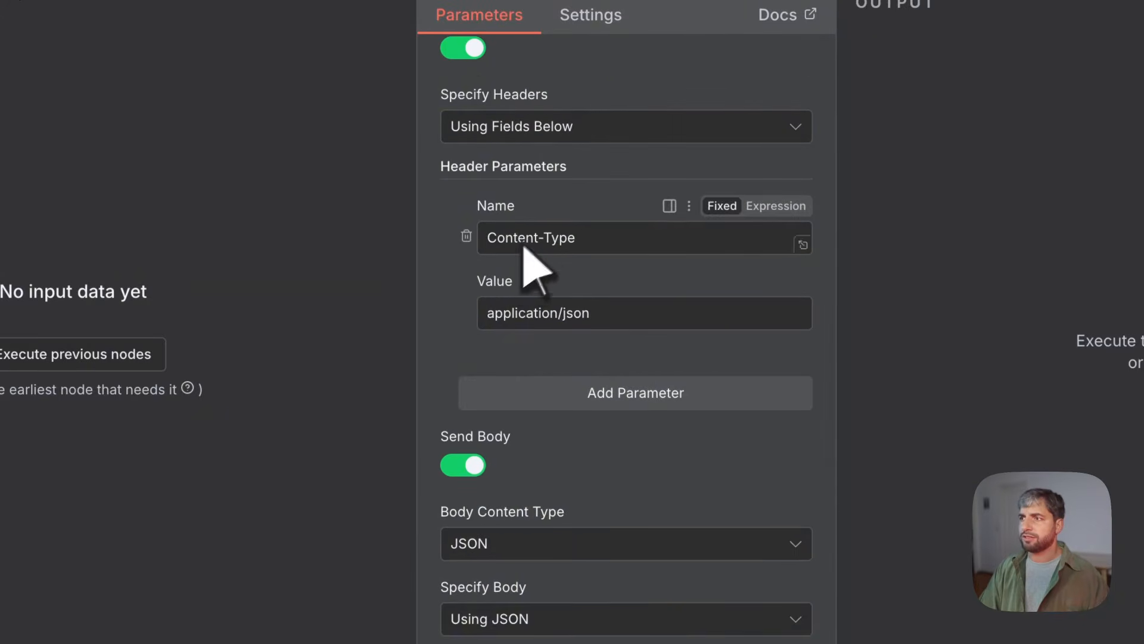
{"action": "scroll", "coordinate": [593, 325], "scroll_direction": "down", "scroll_amount": 5}
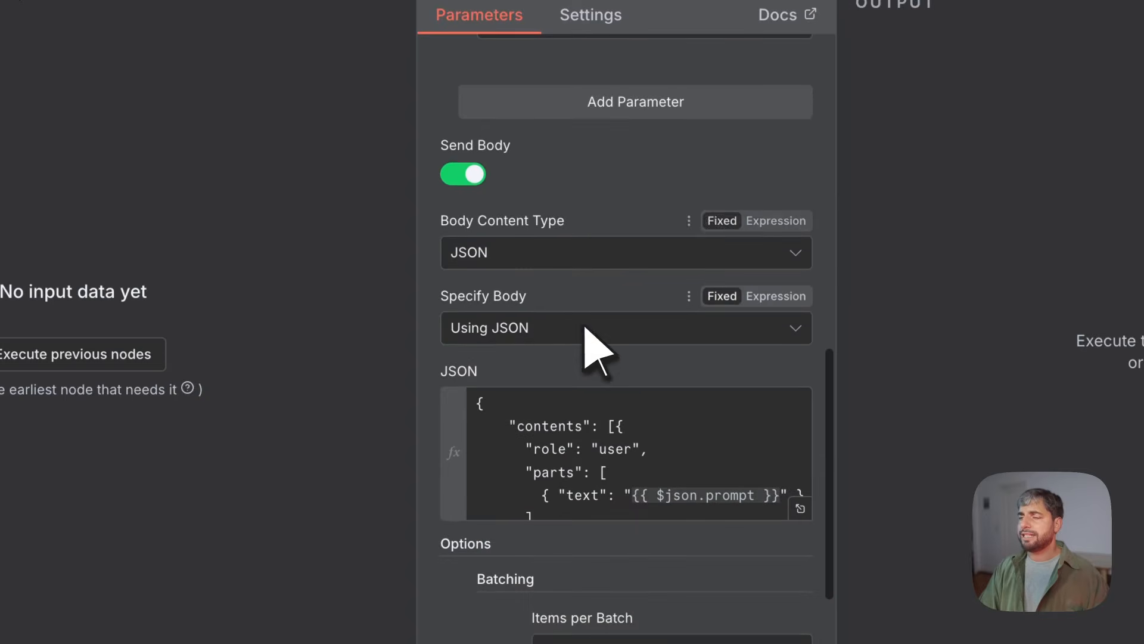
{"action": "scroll", "coordinate": [524, 327], "scroll_direction": "down", "scroll_amount": 3}
{"action": "left_click", "coordinate": [800, 353]}
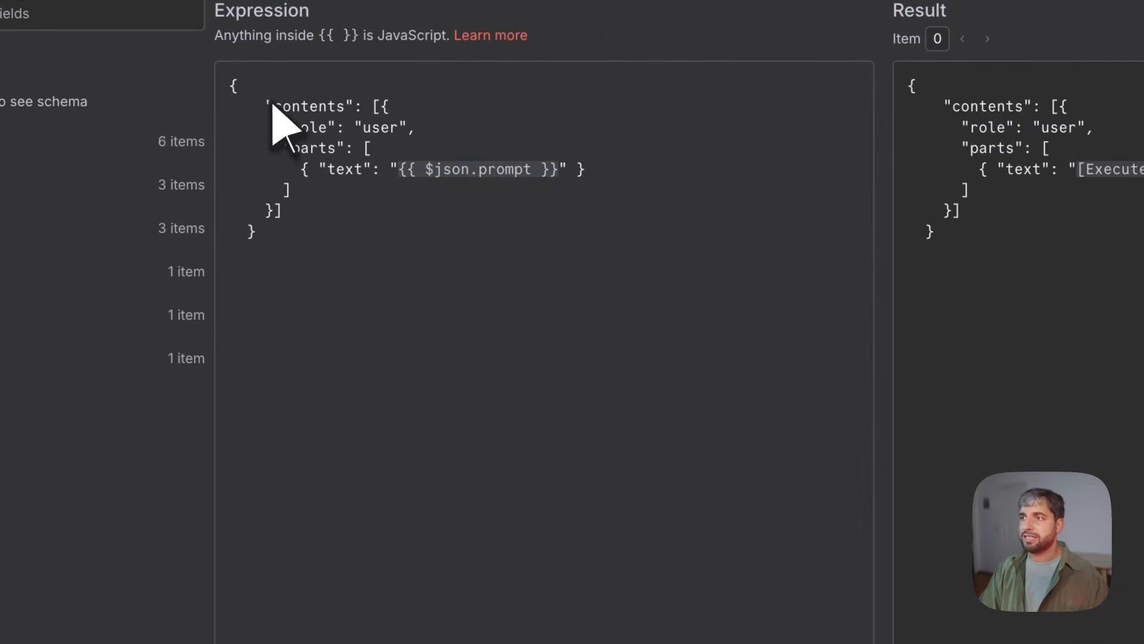
{"action": "left_click", "coordinate": [407, 174]}
{"action": "left_click", "coordinate": [541, 175], "text": "shift"}
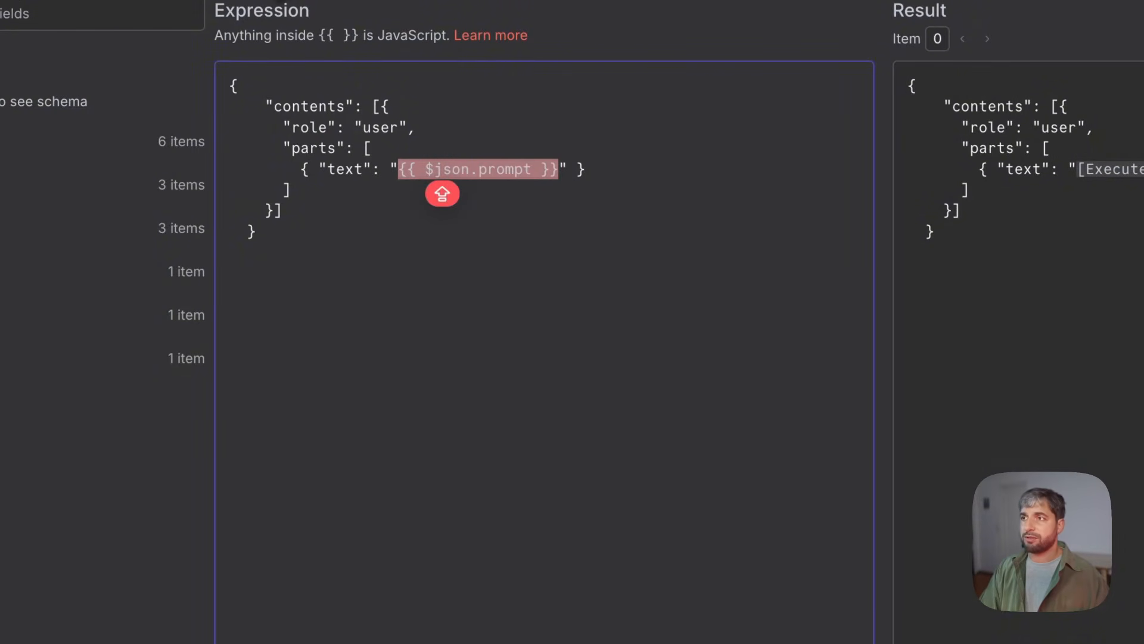
{"action": "left_click", "coordinate": [274, 1]}
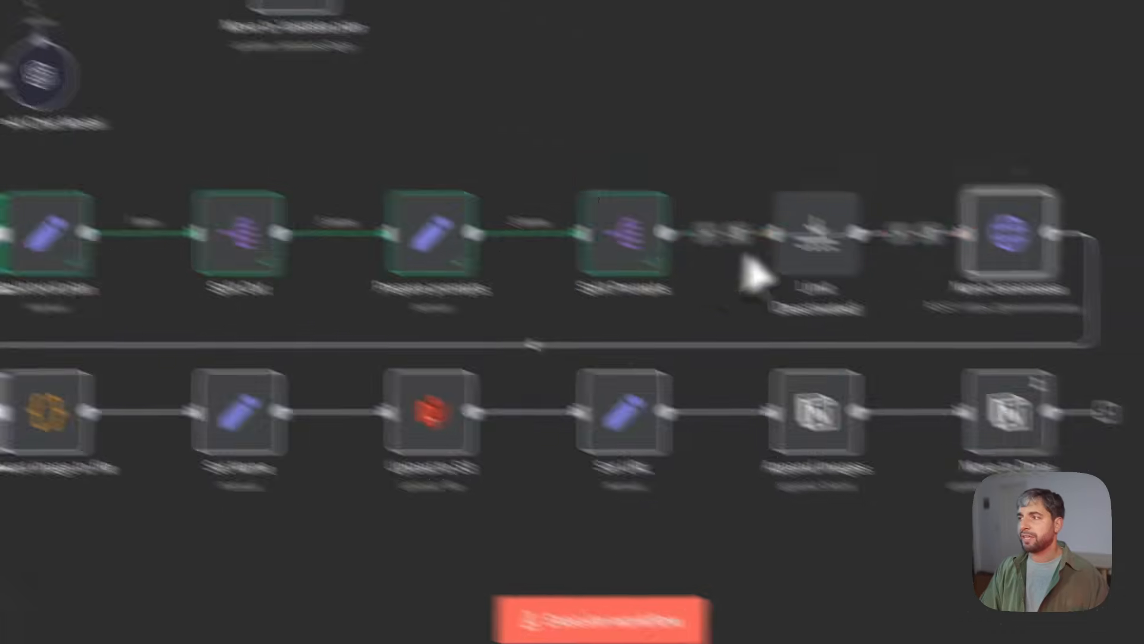
Execute the Nano bananaaaa node to generate the images from the split prompts.
{"action": "mouse_move", "coordinate": [979, 190]}
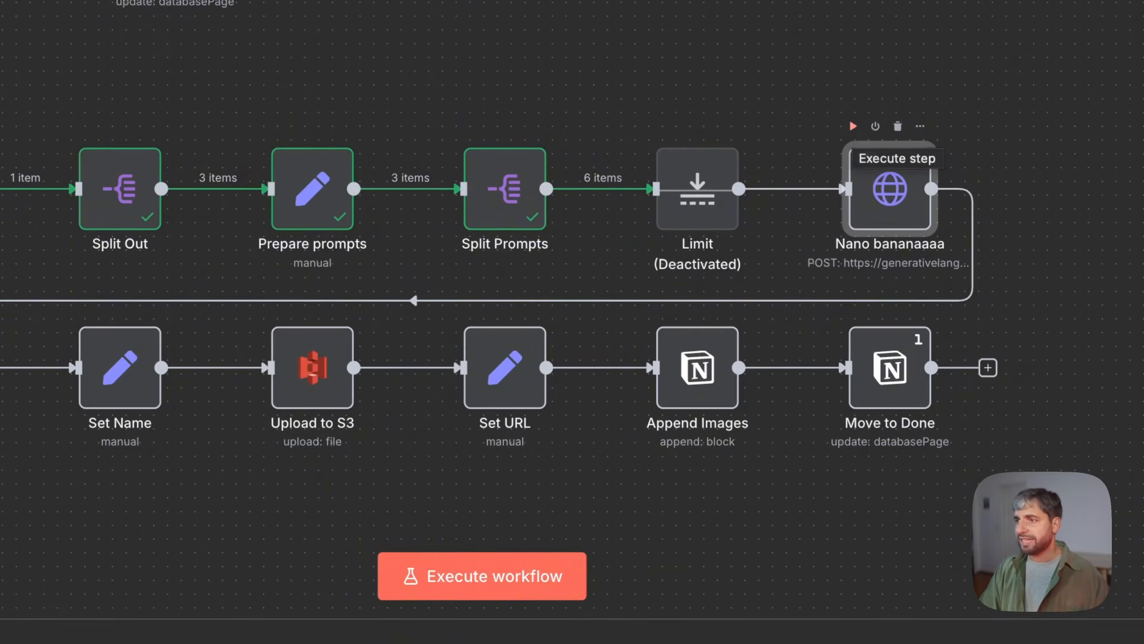
{"action": "left_click", "coordinate": [853, 125]}
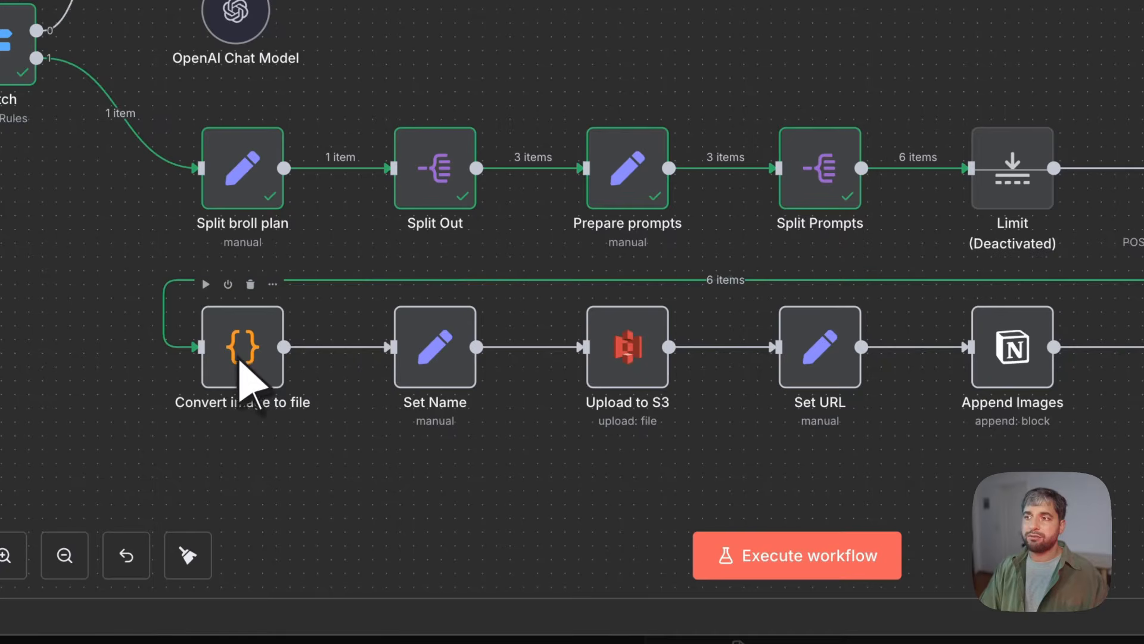
Open the Convert image to file node, read through its JavaScript code, and close it.
{"action": "double_click", "coordinate": [244, 357]}
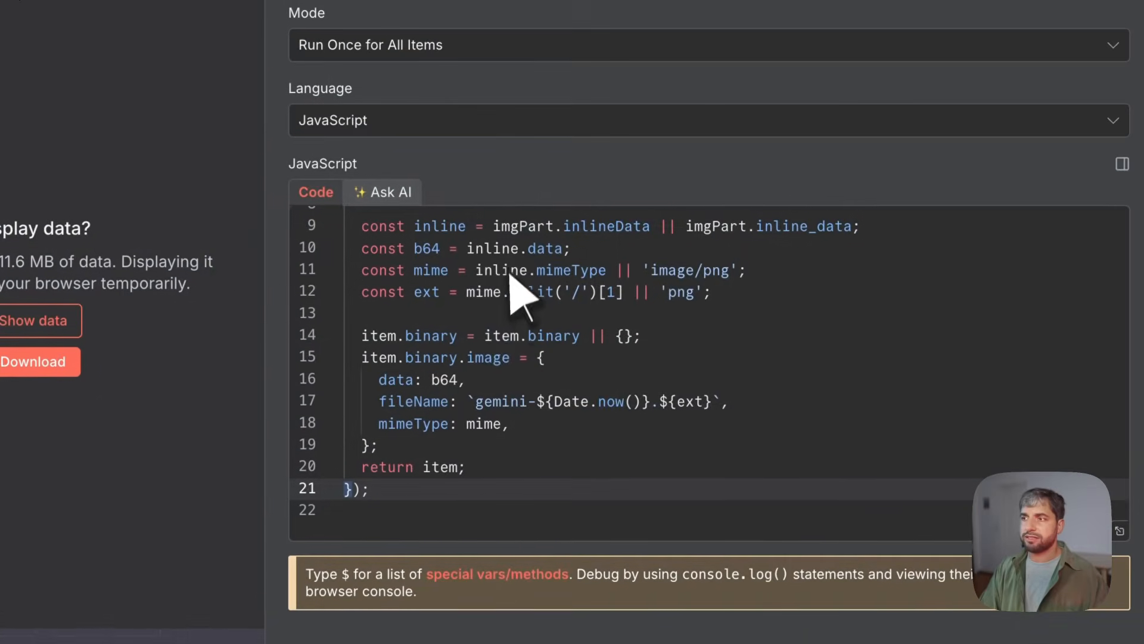
{"action": "scroll", "coordinate": [507, 316], "scroll_direction": "up", "scroll_amount": 3}
{"action": "scroll", "coordinate": [500, 345], "scroll_direction": "up", "scroll_amount": 3}
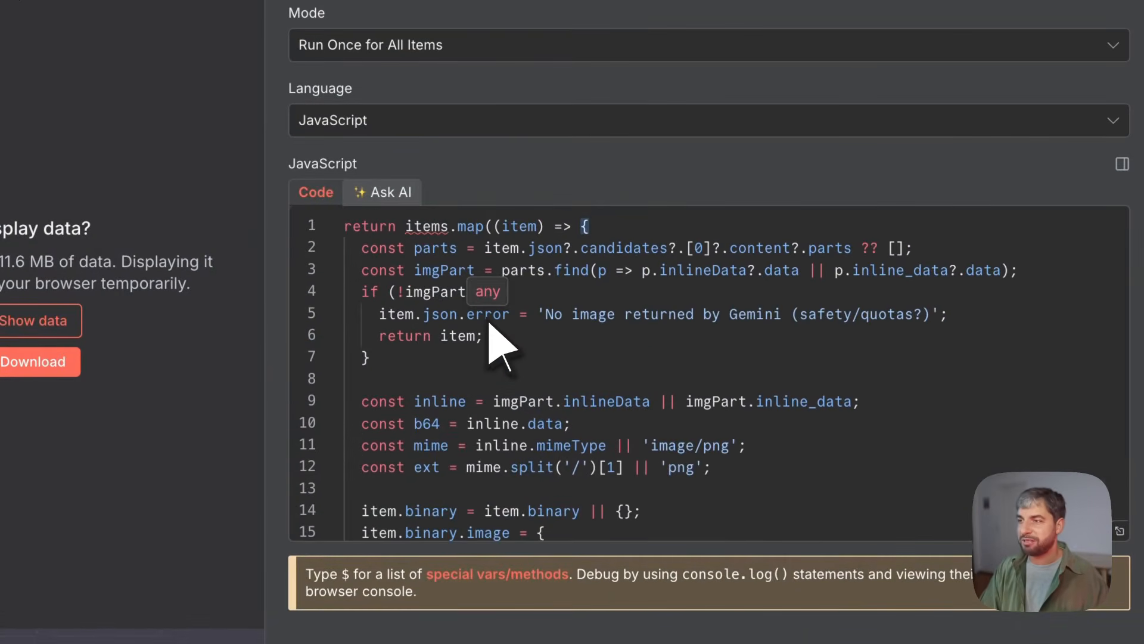
{"action": "scroll", "coordinate": [500, 345], "scroll_direction": "down", "scroll_amount": 3}
{"action": "scroll", "coordinate": [500, 345], "scroll_direction": "up", "scroll_amount": 3}
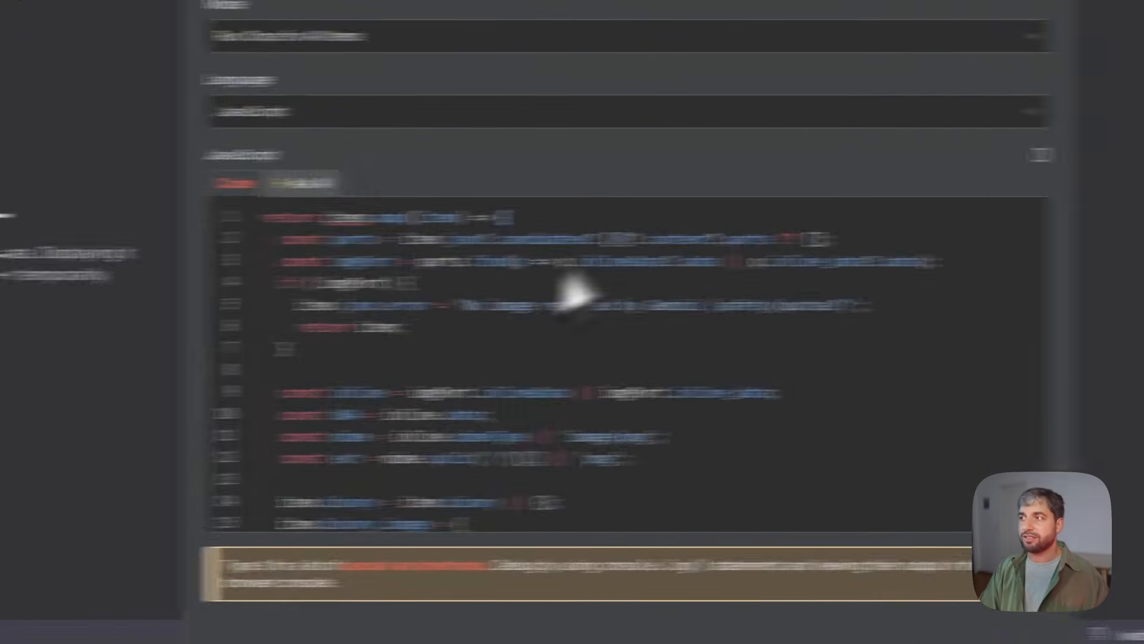
{"action": "scroll", "coordinate": [528, 350], "scroll_direction": "down", "scroll_amount": 3}
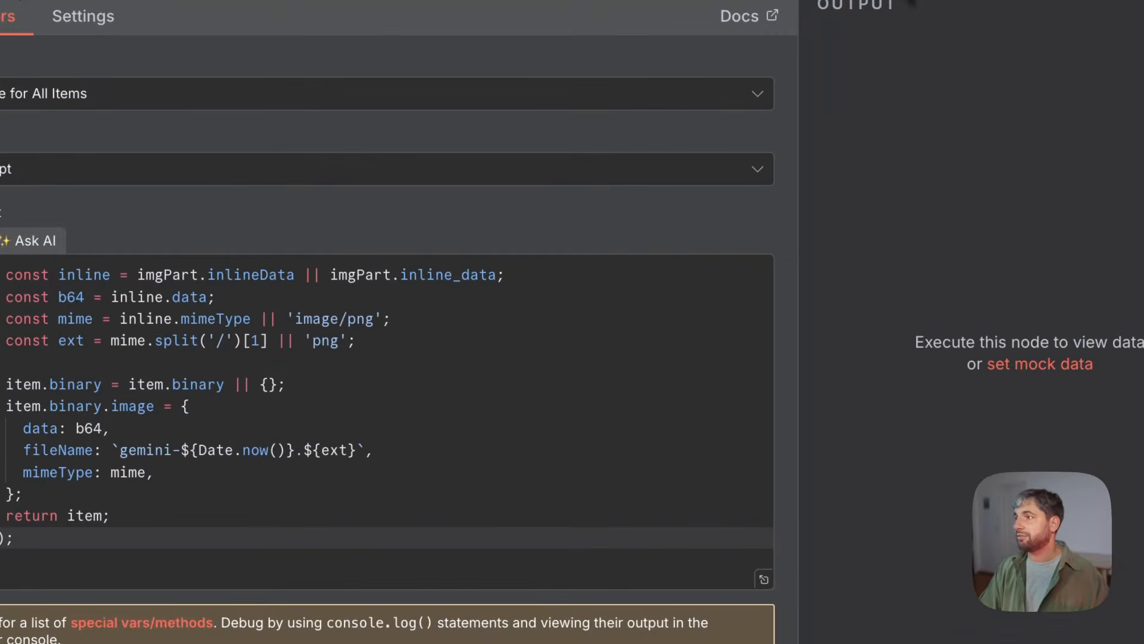
{"action": "left_click", "coordinate": [899, 1]}
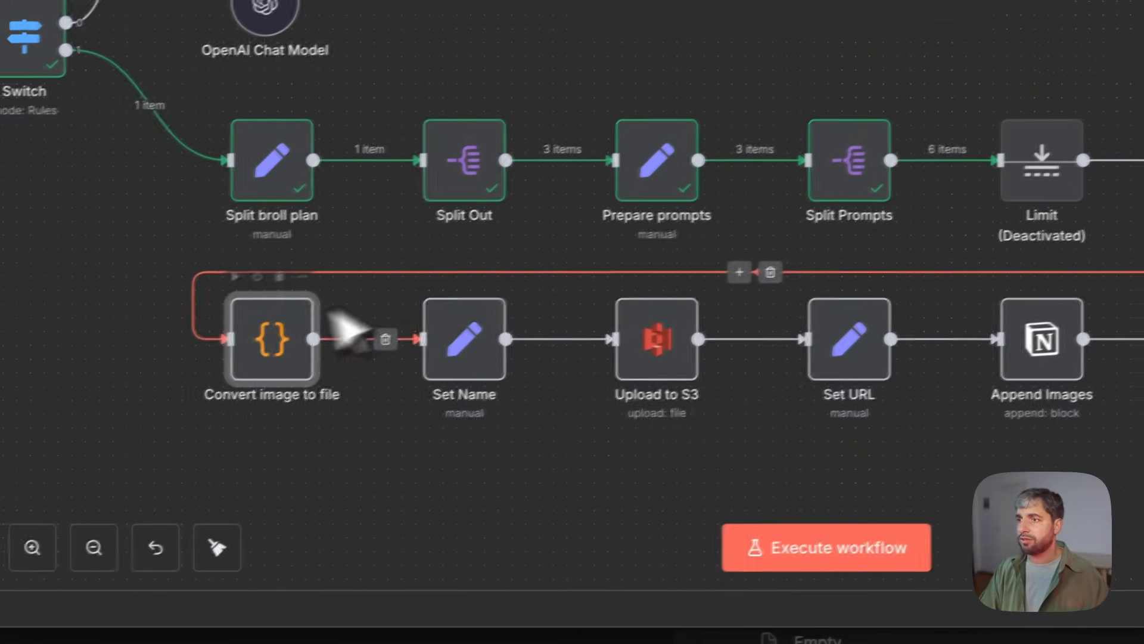
Execute the Convert image to file node, try to execute Set Name, and dismiss the notification.
{"action": "left_click", "coordinate": [248, 274]}
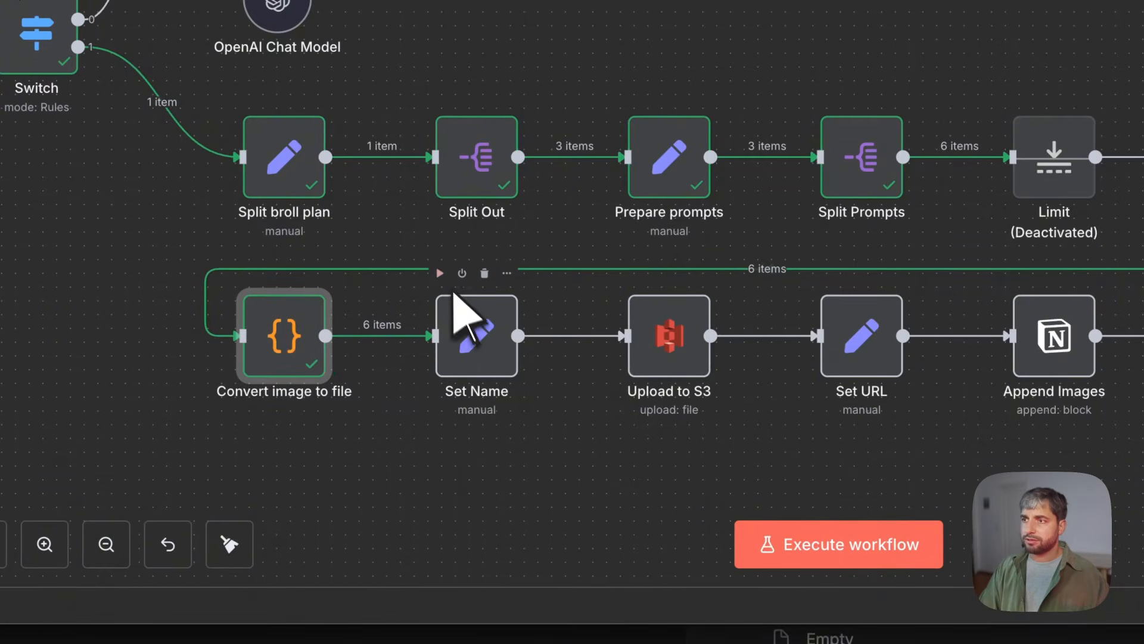
{"action": "left_click", "coordinate": [441, 274]}
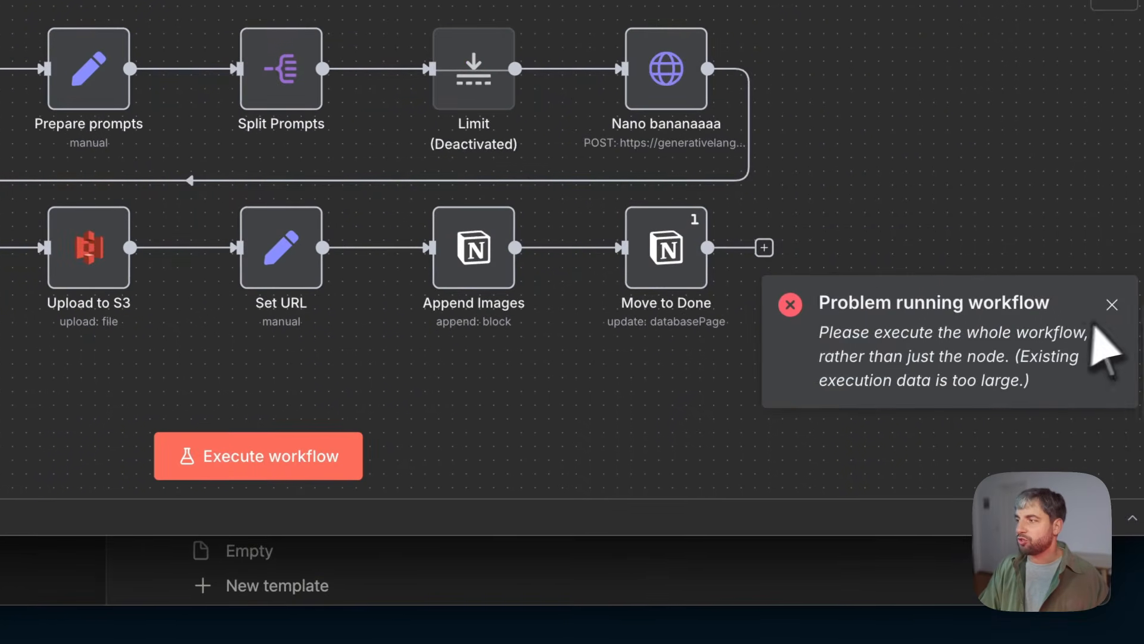
{"action": "left_click", "coordinate": [1110, 305]}
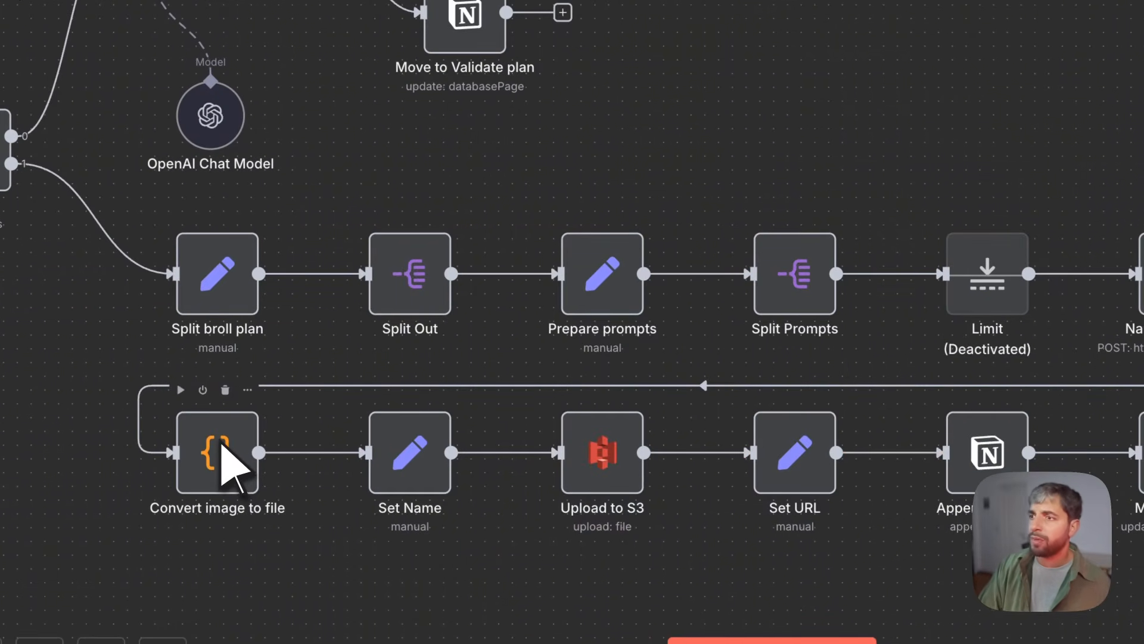
Open the Set Name node, examine the name field's {{ $now.toMillis() }}-{{ $itemIndex }}.png expression, and close it.
{"action": "left_click", "coordinate": [218, 457]}
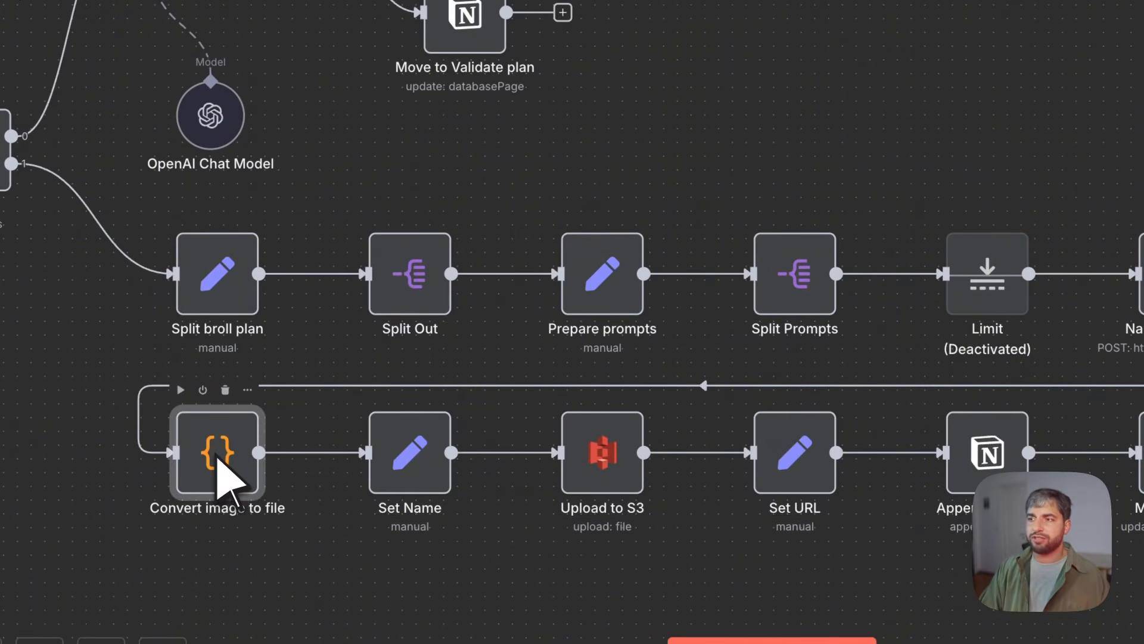
{"action": "double_click", "coordinate": [434, 480]}
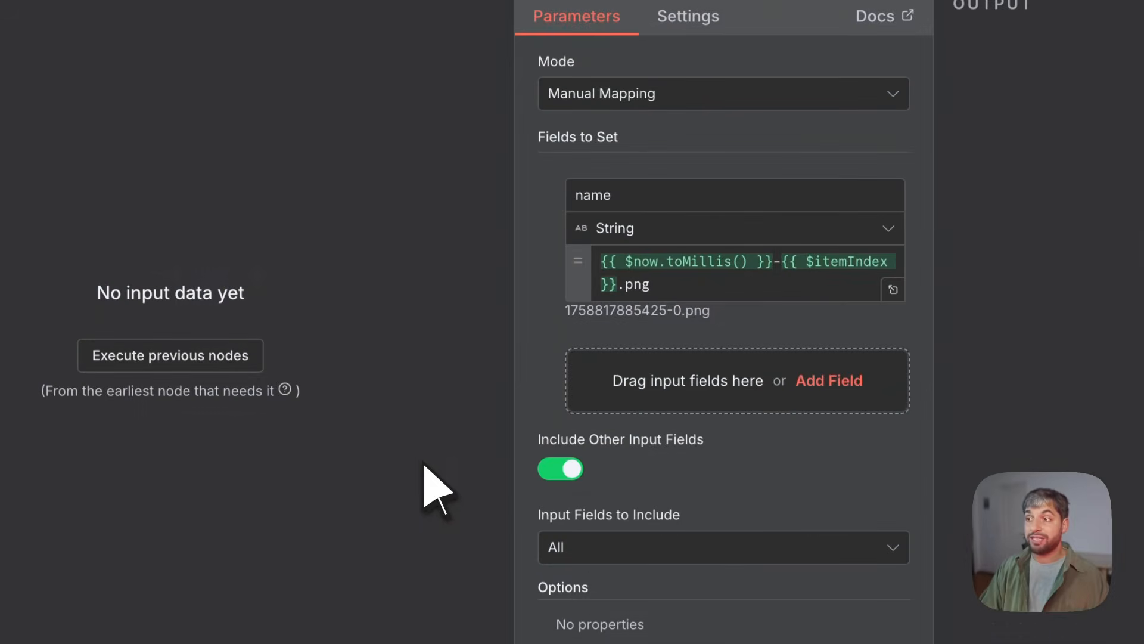
{"action": "left_click", "coordinate": [691, 289]}
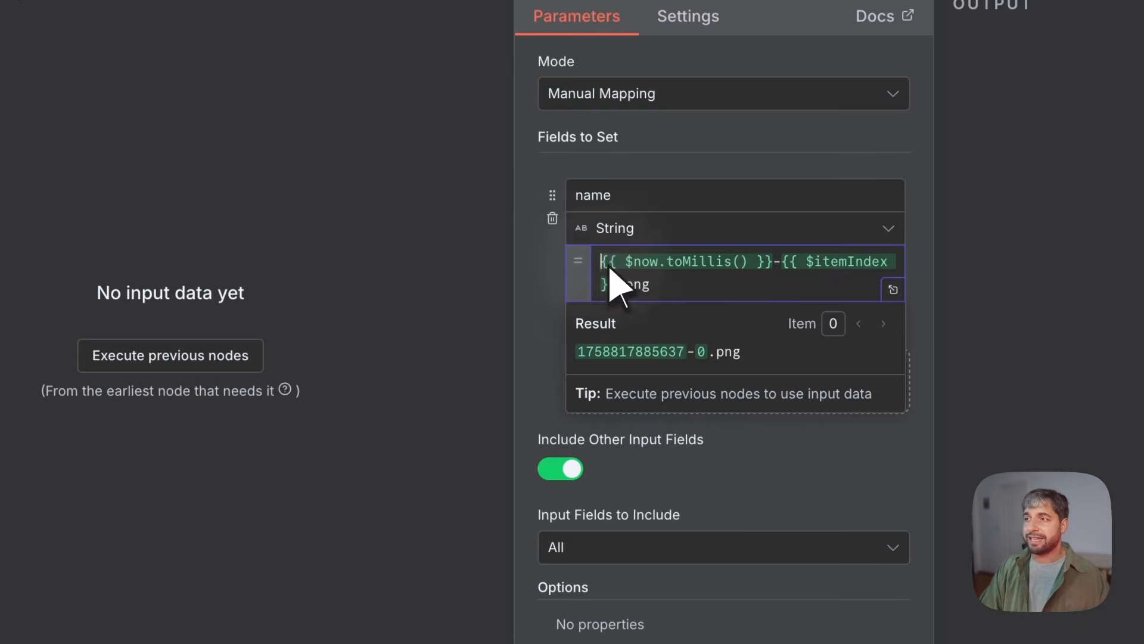
{"action": "left_click_drag", "start_coordinate": [609, 267], "coordinate": [625, 294]}
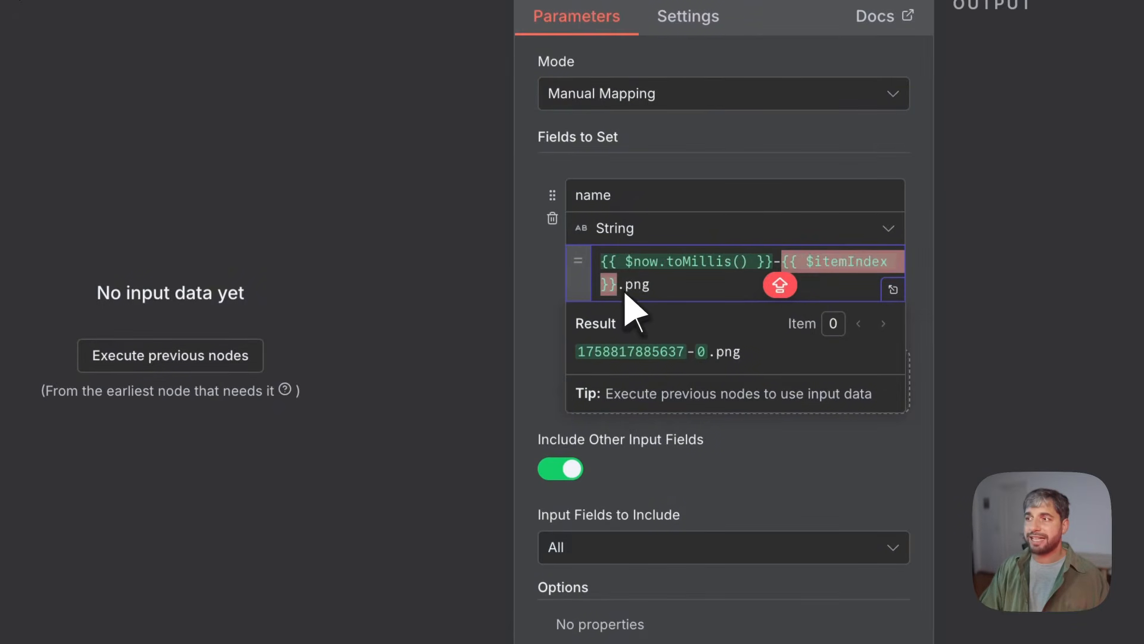
{"action": "left_click", "coordinate": [660, 287]}
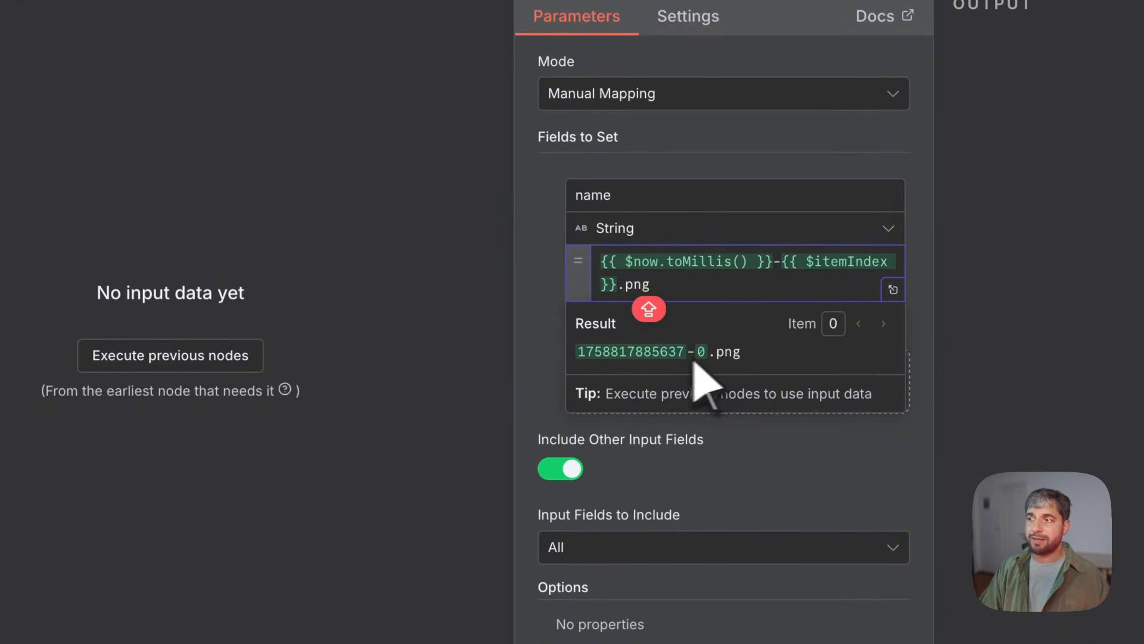
{"action": "left_click", "coordinate": [494, 3]}
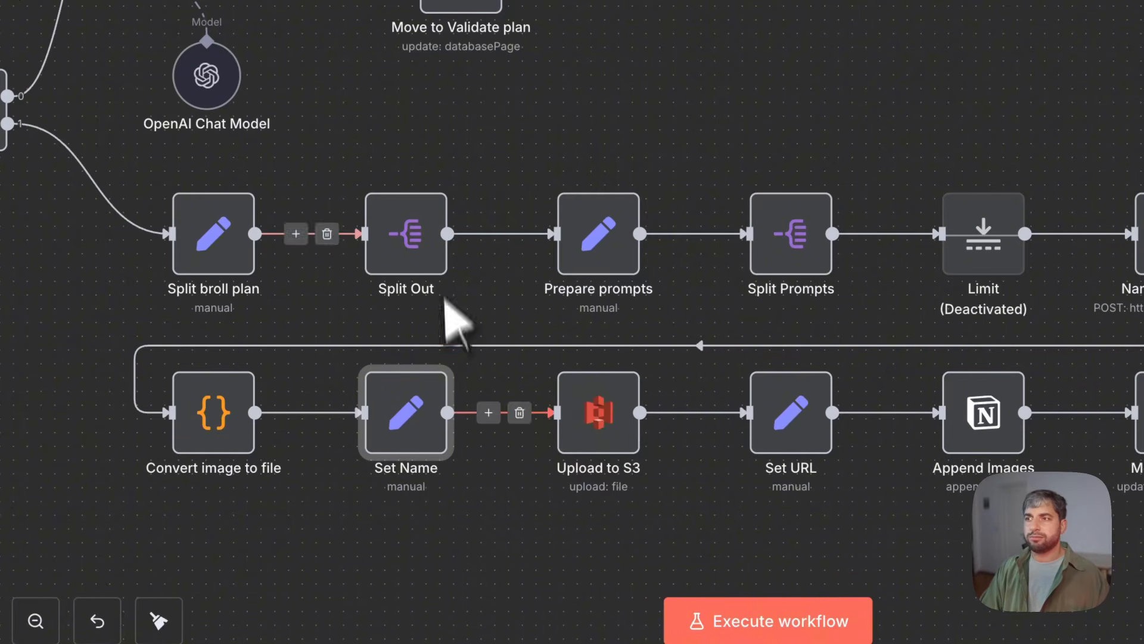
Open the Upload to S3 node, examine its bucket name and file name settings, and close it.
{"action": "double_click", "coordinate": [605, 433]}
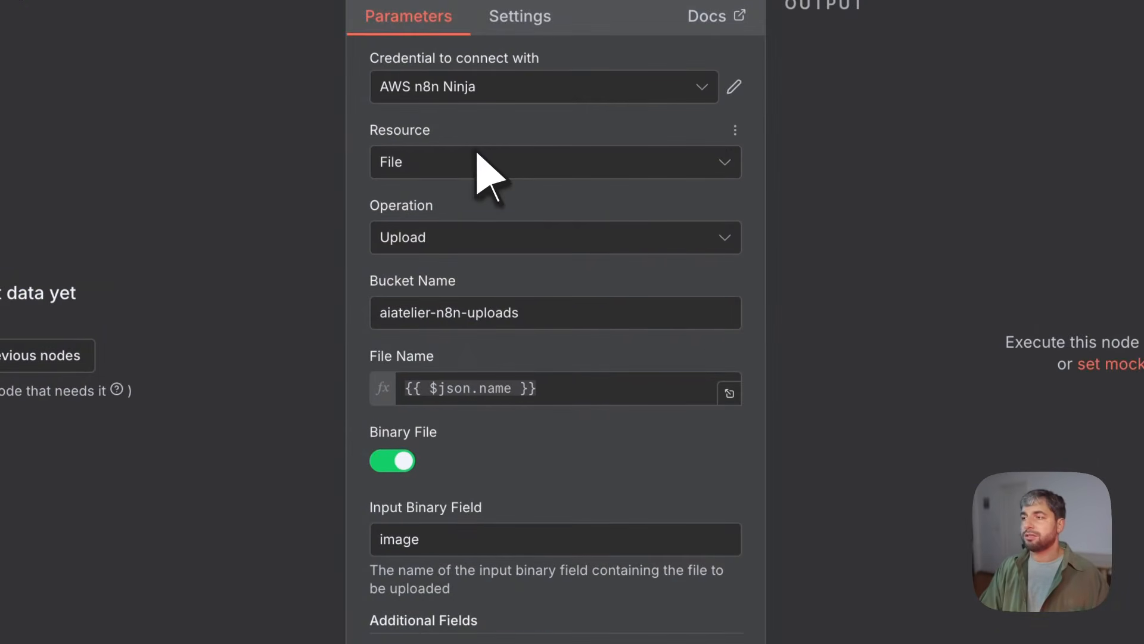
{"action": "left_click", "coordinate": [389, 312]}
{"action": "left_click", "coordinate": [548, 319], "text": "shift"}
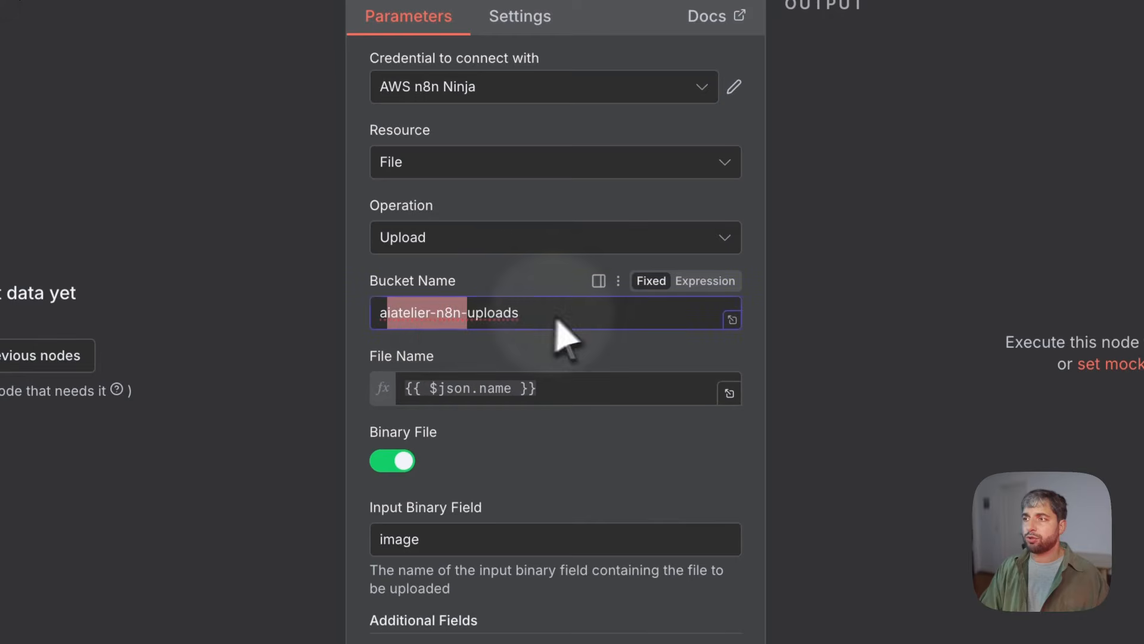
{"action": "left_click", "coordinate": [548, 315]}
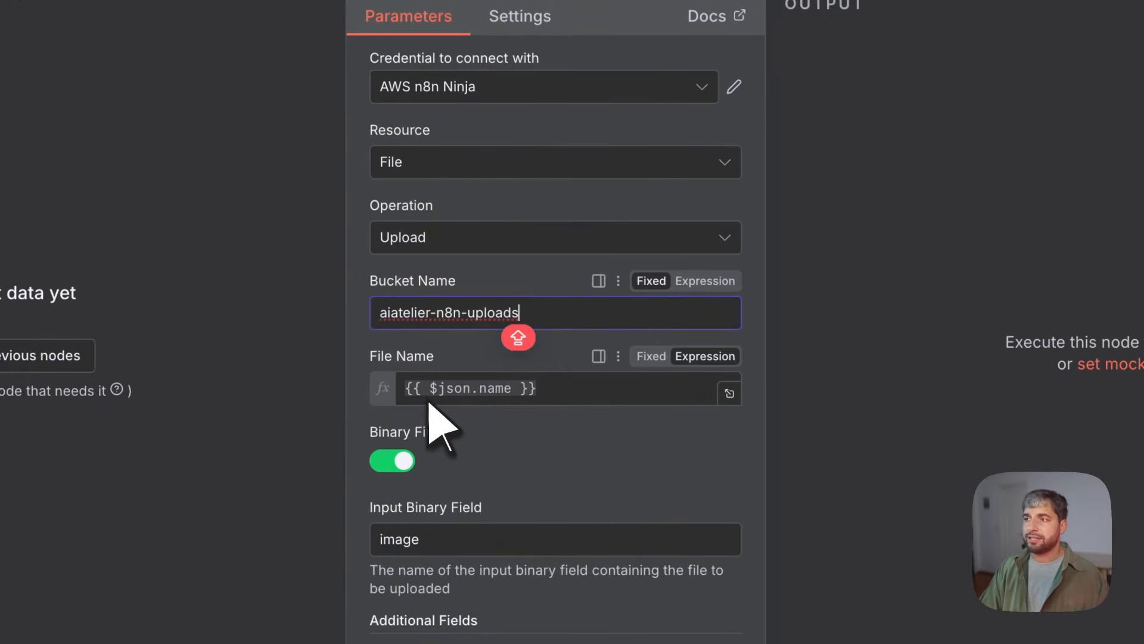
{"action": "left_click", "coordinate": [745, 2]}
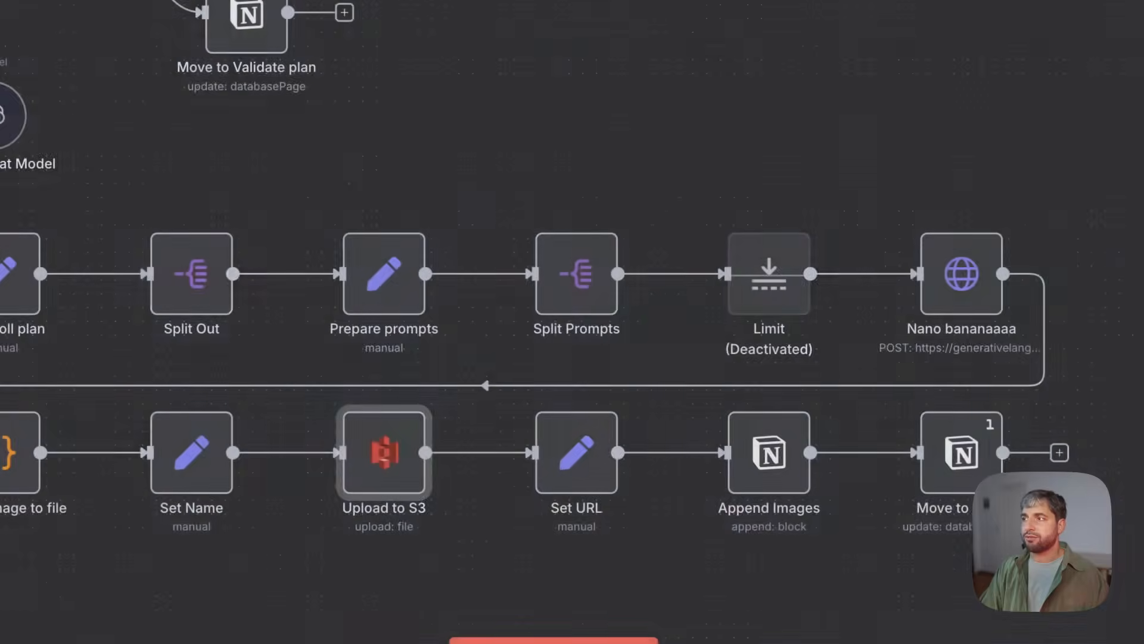
Open the Set URL node, examine the bucket address and Set Name expression that form the url field, and close it.
{"action": "double_click", "coordinate": [785, 477]}
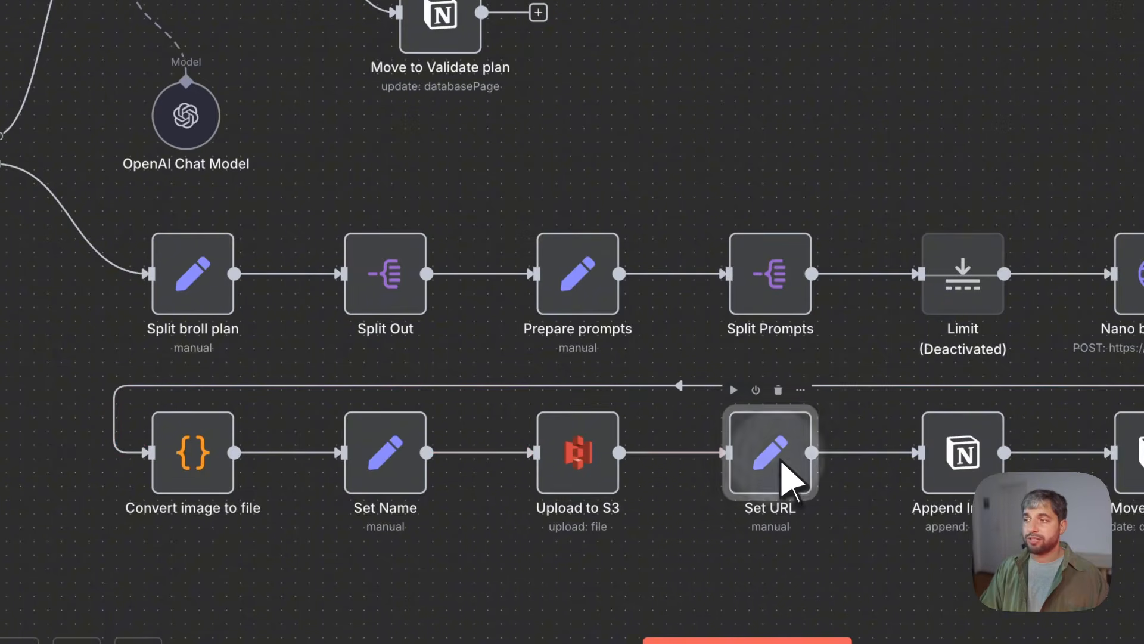
{"action": "triple_click", "coordinate": [681, 308]}
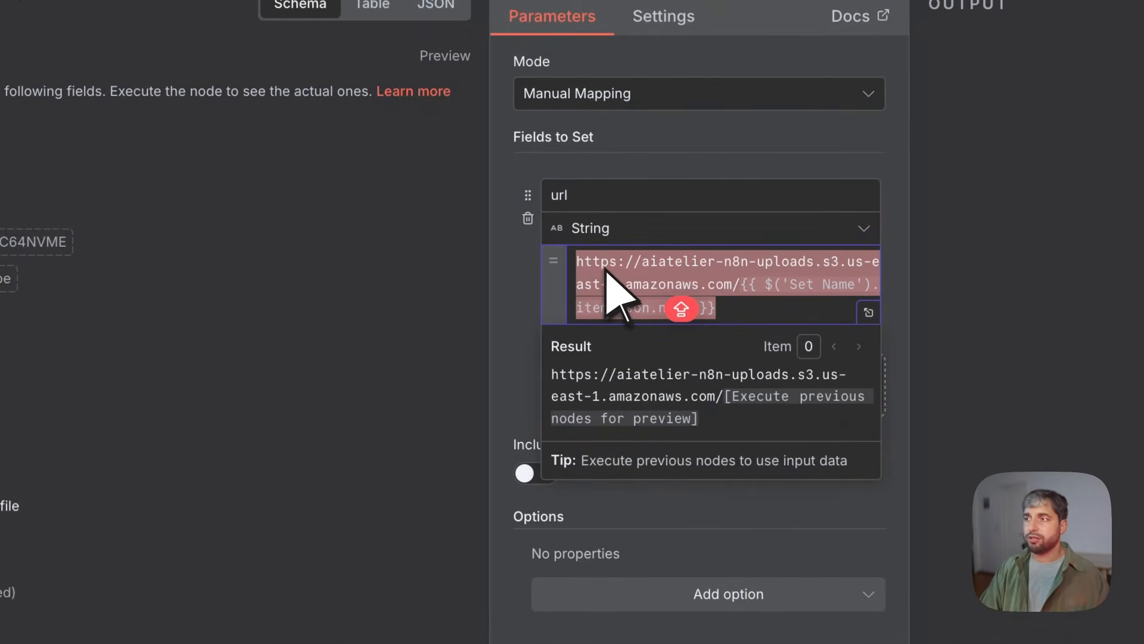
{"action": "left_click", "coordinate": [738, 307]}
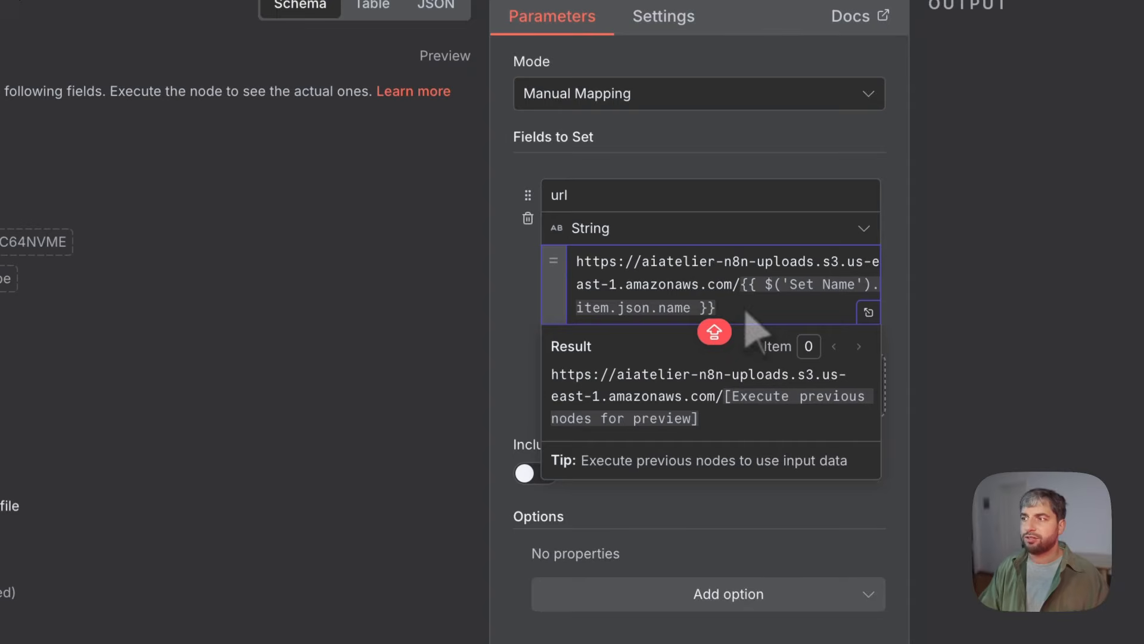
{"action": "left_click_drag", "start_coordinate": [741, 283], "coordinate": [578, 267]}
{"action": "left_click_drag", "start_coordinate": [741, 285], "coordinate": [747, 316]}
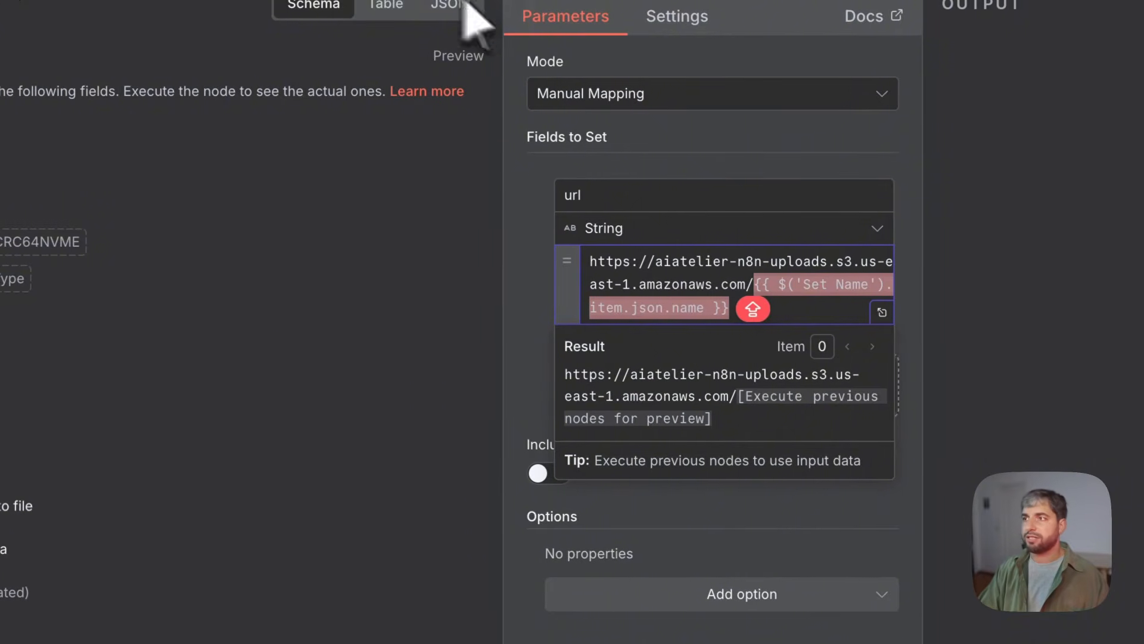
{"action": "left_click", "coordinate": [381, 2]}
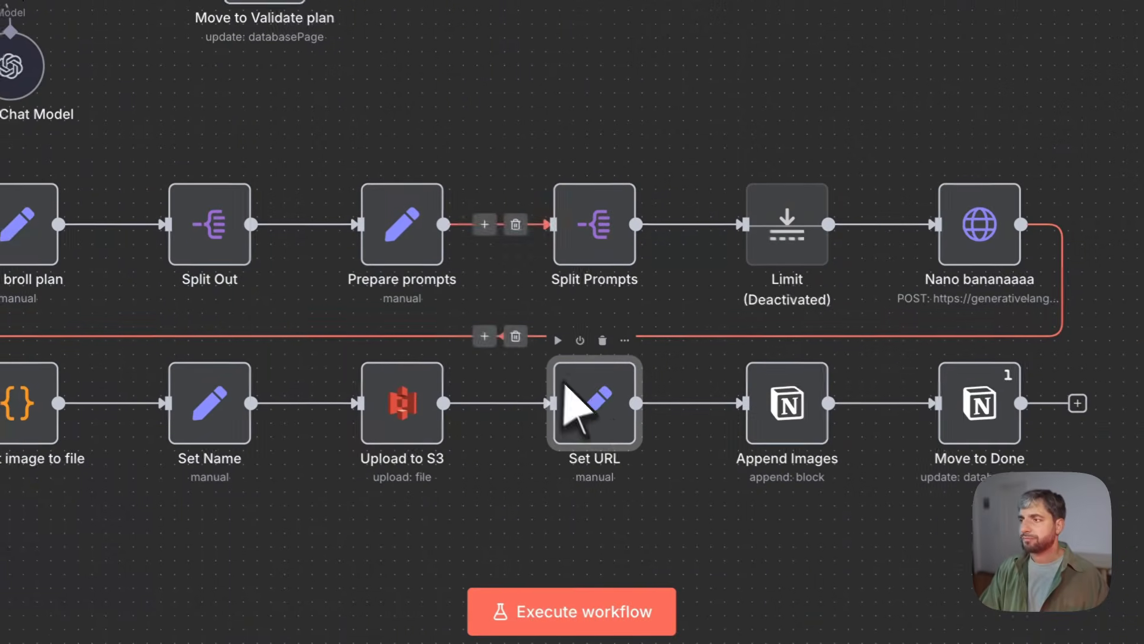
Open the Append Images node, examine its block ID, block type and image URL settings, and close it.
{"action": "double_click", "coordinate": [767, 440]}
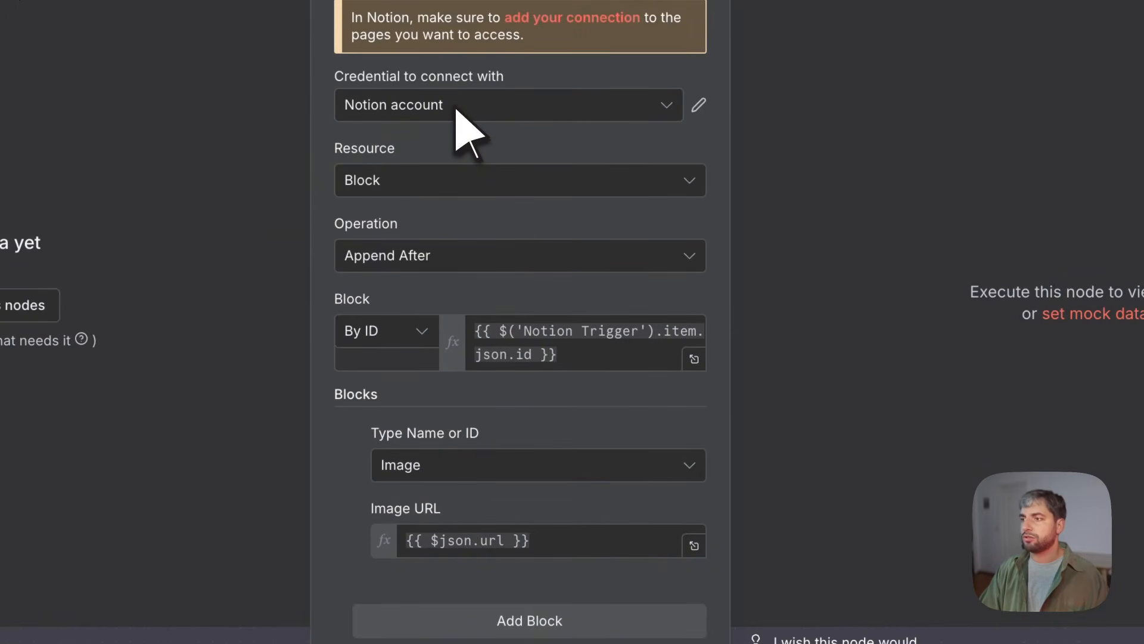
{"action": "scroll", "coordinate": [490, 483], "scroll_direction": "down", "scroll_amount": 1}
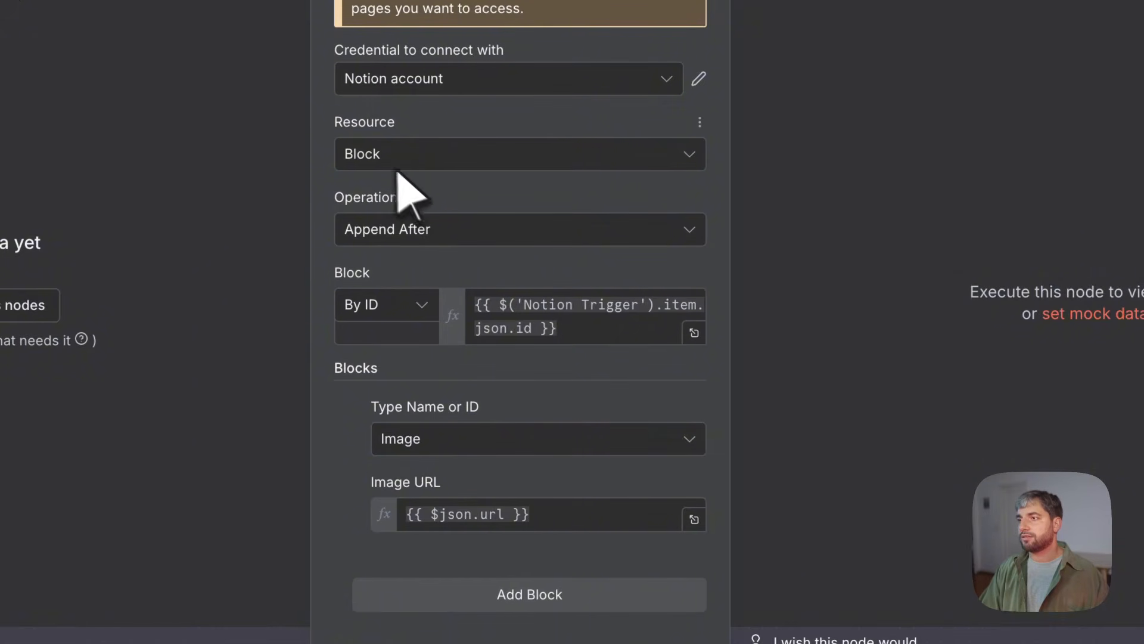
{"action": "scroll", "coordinate": [403, 167], "scroll_direction": "up", "scroll_amount": 1}
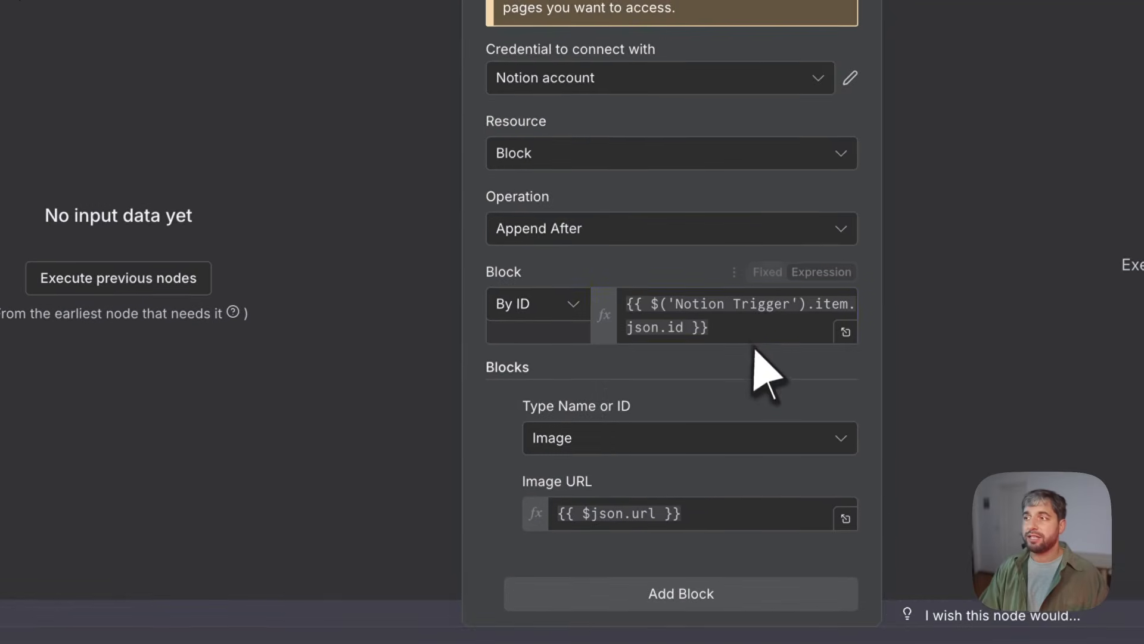
{"action": "left_click", "coordinate": [681, 413]}
{"action": "left_click", "coordinate": [630, 309], "text": "shift"}
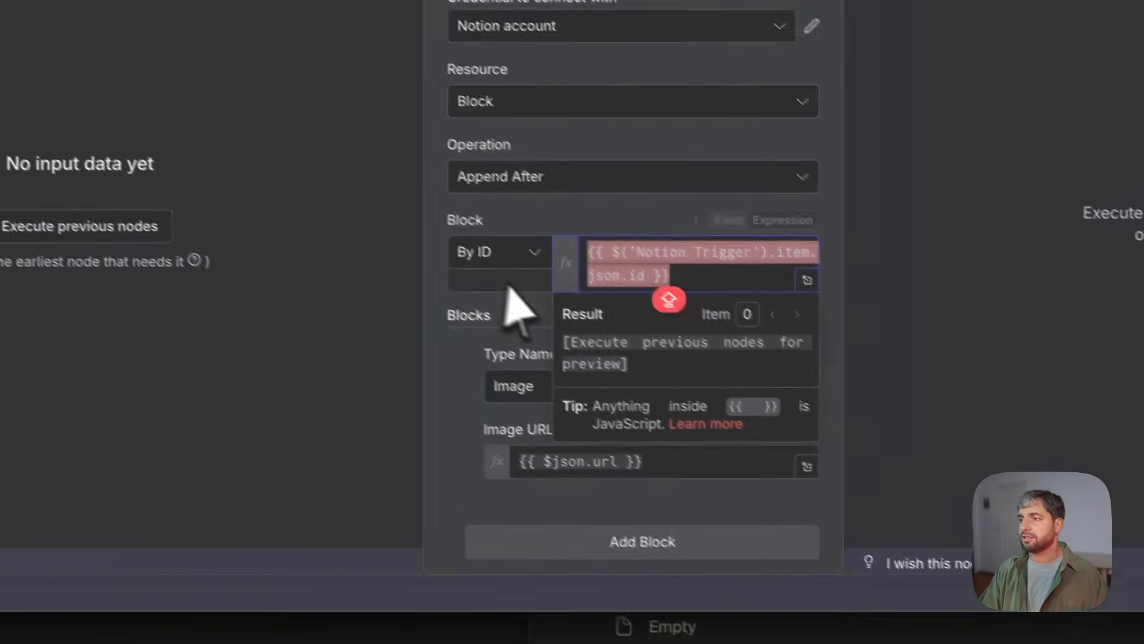
{"action": "left_click", "coordinate": [545, 393]}
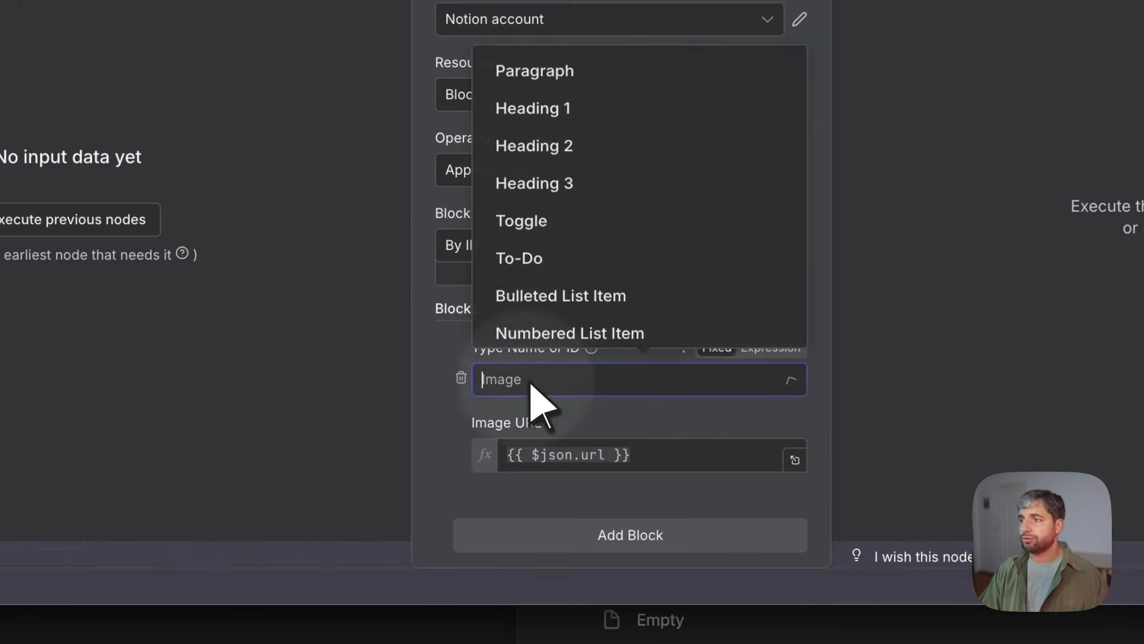
{"action": "left_click", "coordinate": [583, 457]}
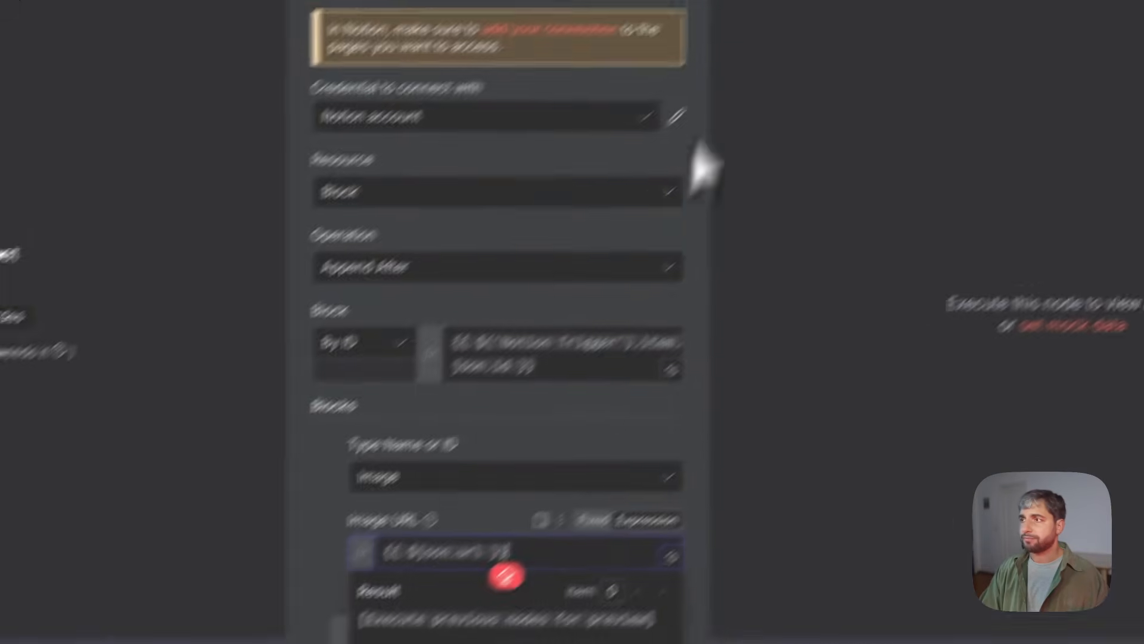
{"action": "left_click", "coordinate": [787, 4]}
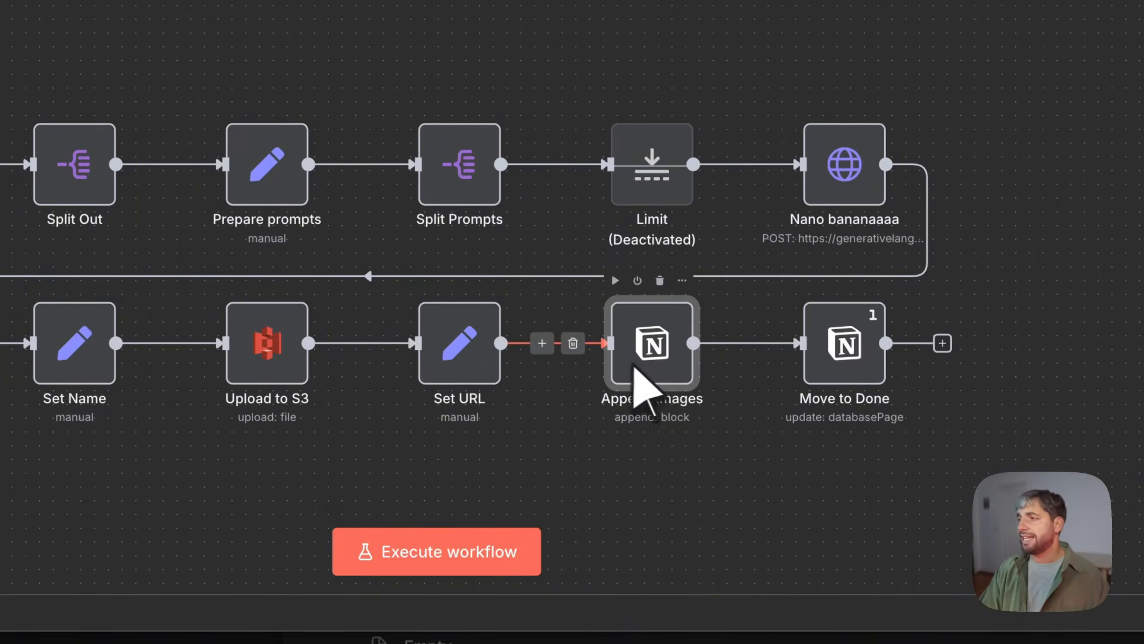
Open the Move to Done node at the end of the workflow, look over its settings, and close it.
{"action": "left_click", "coordinate": [846, 371]}
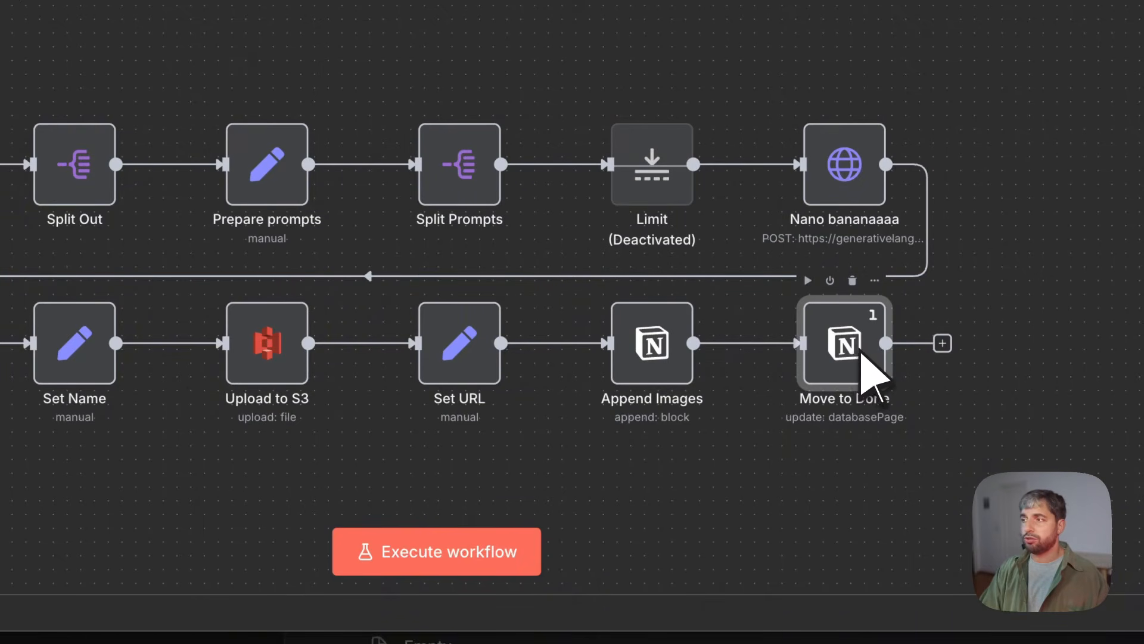
{"action": "scroll", "coordinate": [900, 342], "scroll_direction": "up", "scroll_amount": 1}
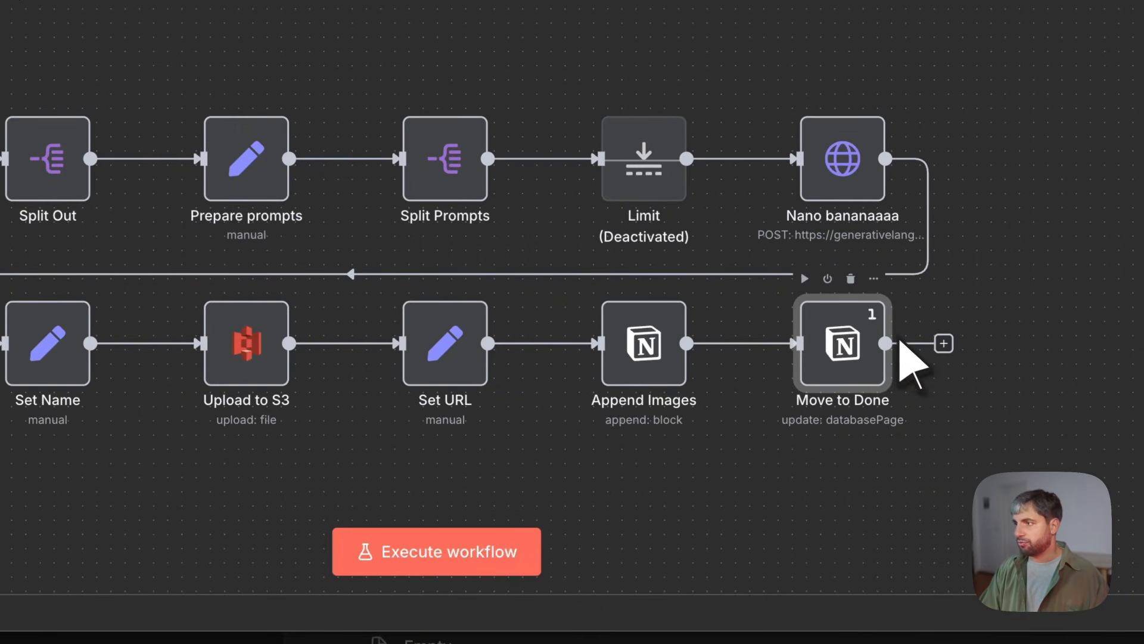
{"action": "scroll", "coordinate": [891, 337], "scroll_direction": "up", "scroll_amount": 5}
{"action": "mouse_move", "coordinate": [852, 301]}
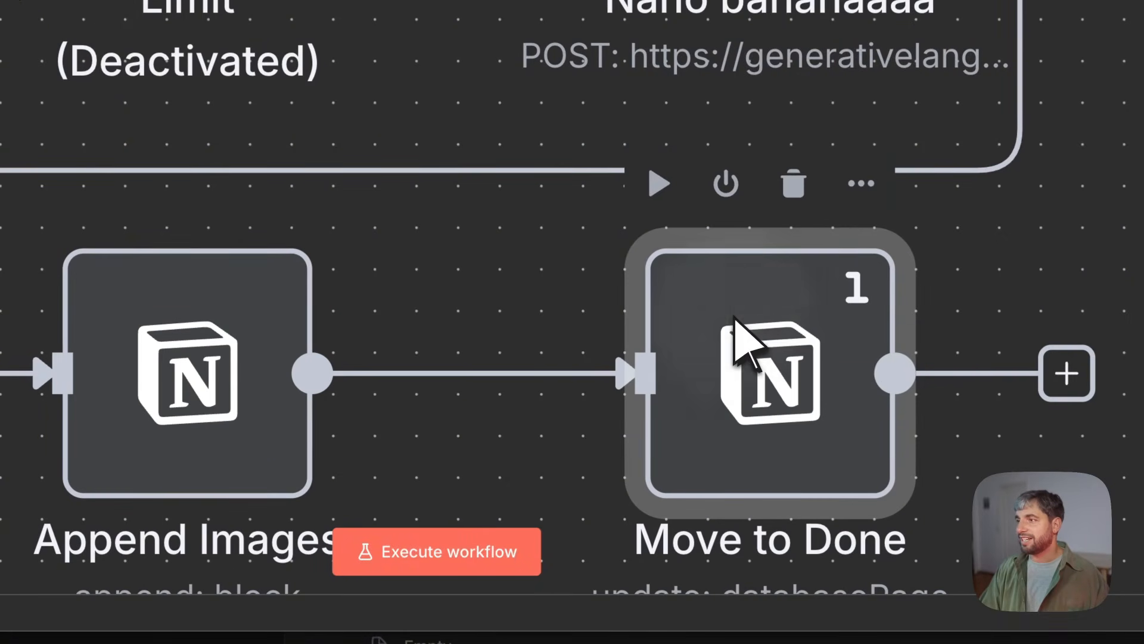
{"action": "double_click", "coordinate": [728, 321]}
{"action": "left_click", "coordinate": [596, 17]}
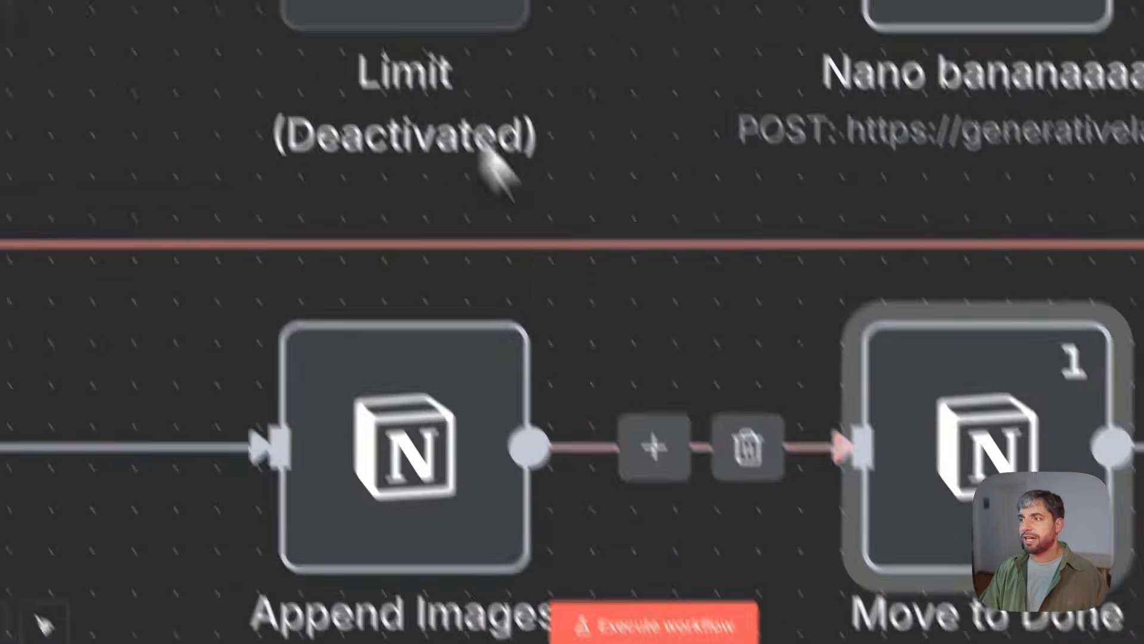
Reload the workflow page and execute the entire workflow from the Notion Trigger.
{"action": "scroll", "coordinate": [596, 417], "scroll_direction": "down", "scroll_amount": 2}
{"action": "scroll", "coordinate": [522, 387], "scroll_direction": "down", "scroll_amount": 1}
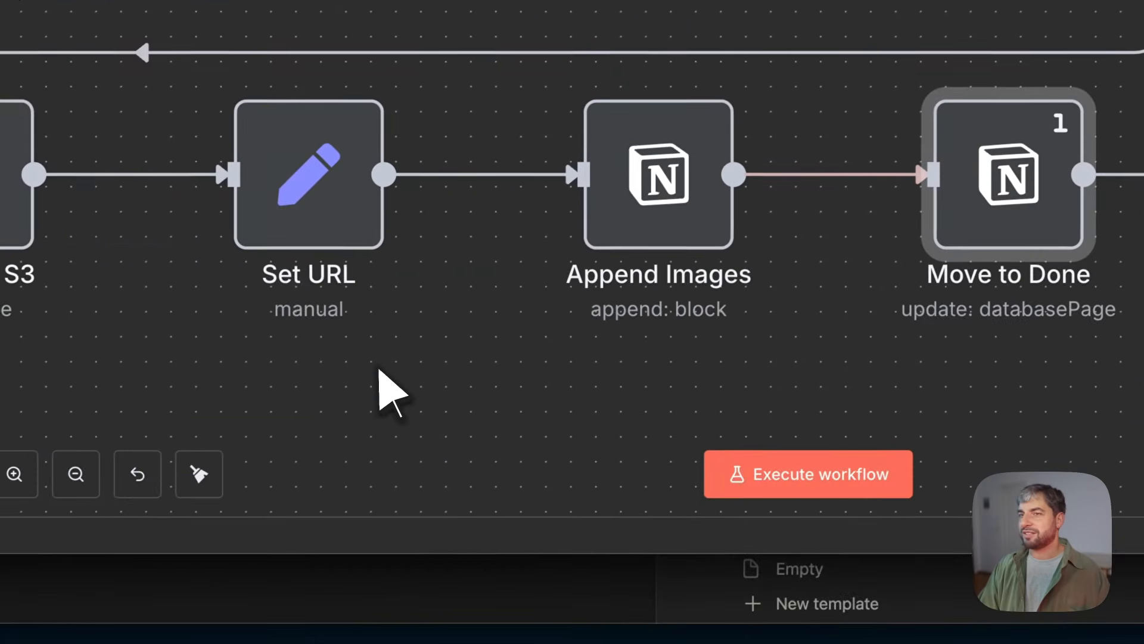
{"action": "scroll", "coordinate": [289, 383], "scroll_direction": "down", "scroll_amount": 3}
{"action": "scroll", "coordinate": [286, 381], "scroll_direction": "left", "scroll_amount": 4}
{"action": "scroll", "coordinate": [286, 381], "scroll_direction": "up", "scroll_amount": 1}
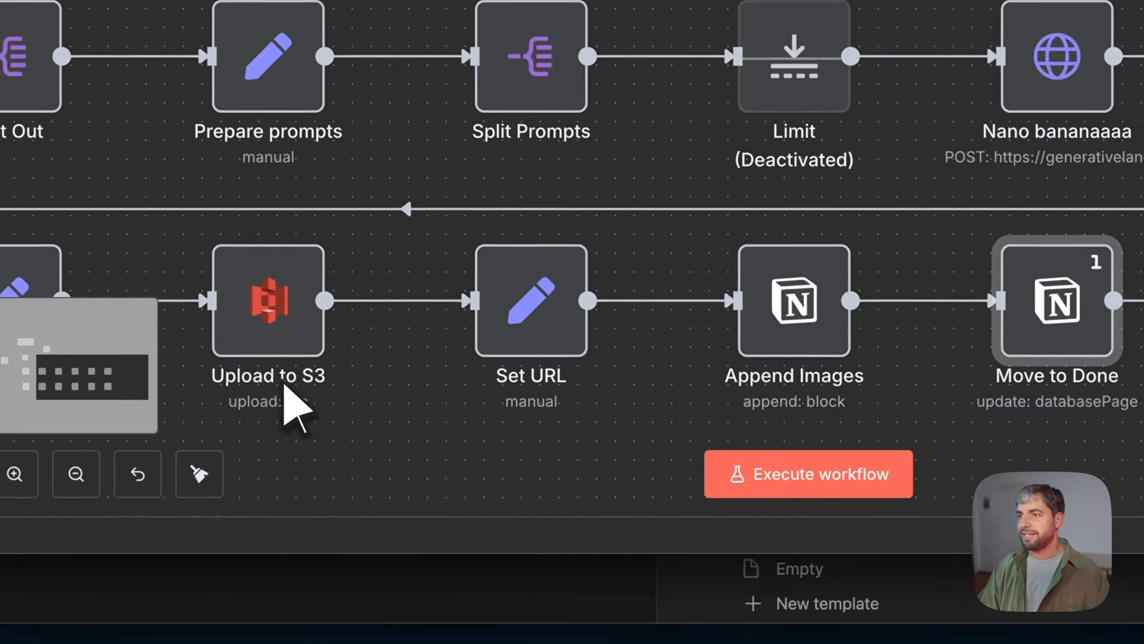
{"action": "scroll", "coordinate": [285, 382], "scroll_direction": "down", "scroll_amount": 2}
{"action": "scroll", "coordinate": [285, 384], "scroll_direction": "down", "scroll_amount": 4}
{"action": "scroll", "coordinate": [290, 393], "scroll_direction": "left", "scroll_amount": 8}
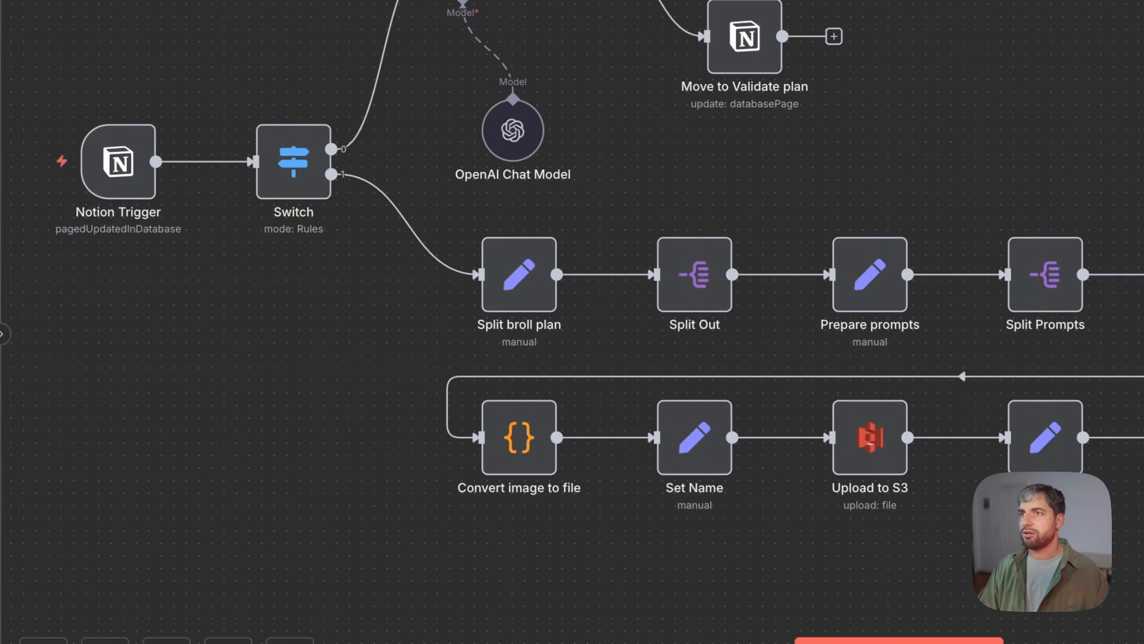
{"action": "key", "text": "super+r"}
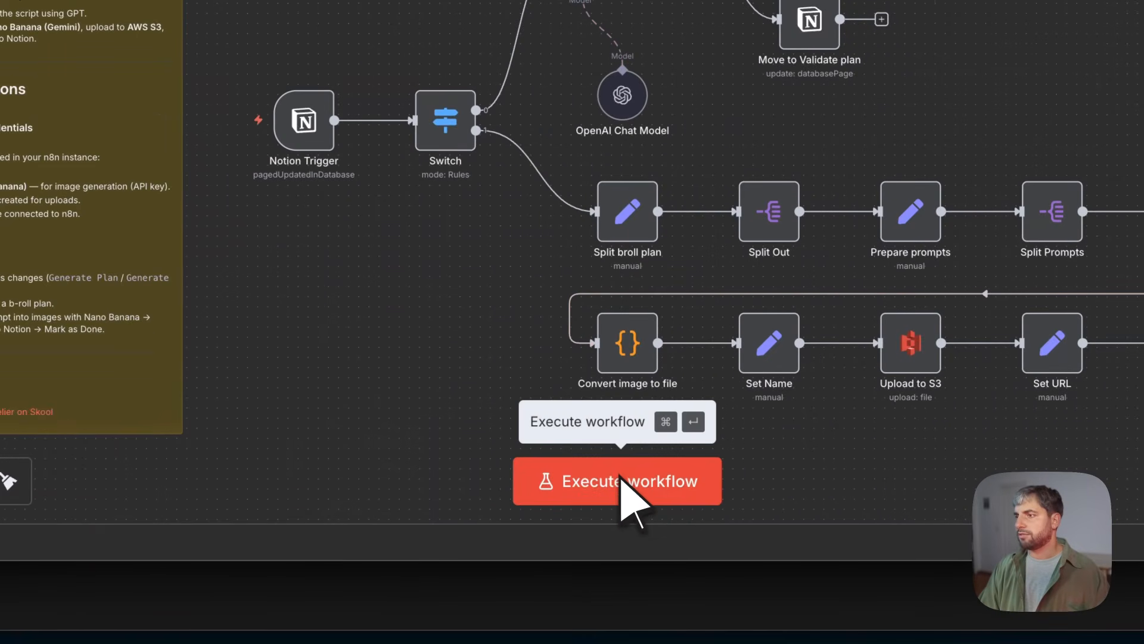
{"action": "left_click", "coordinate": [620, 480]}
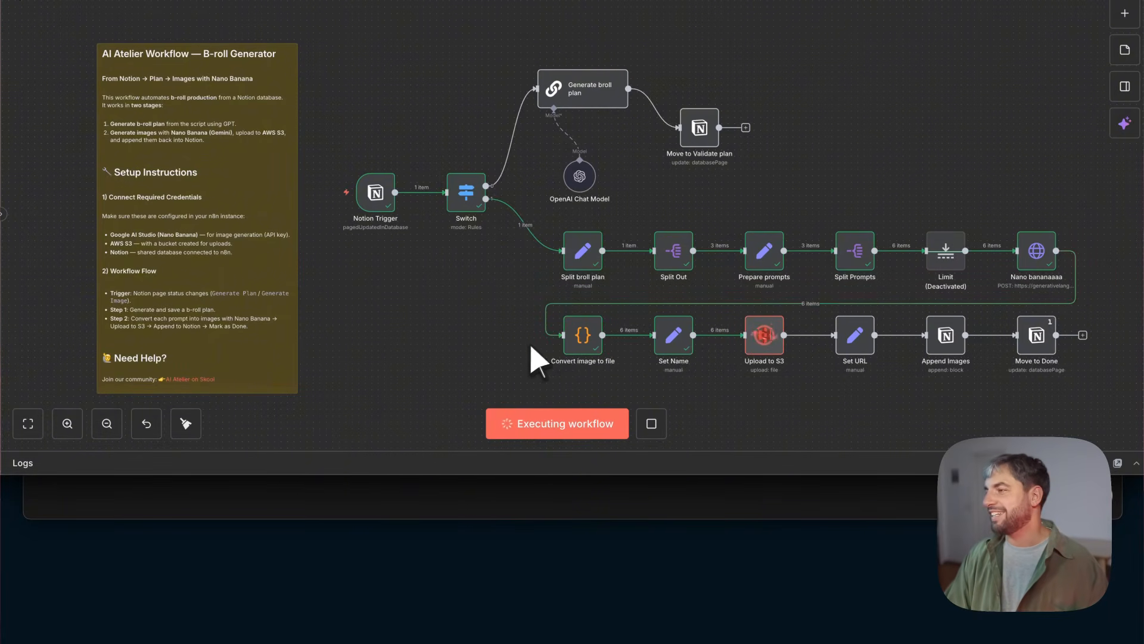
Switch to the Notion Brolls generator board, place its window below the workflow, and move the old Done projects to Not started.
{"action": "left_click", "coordinate": [444, 490]}
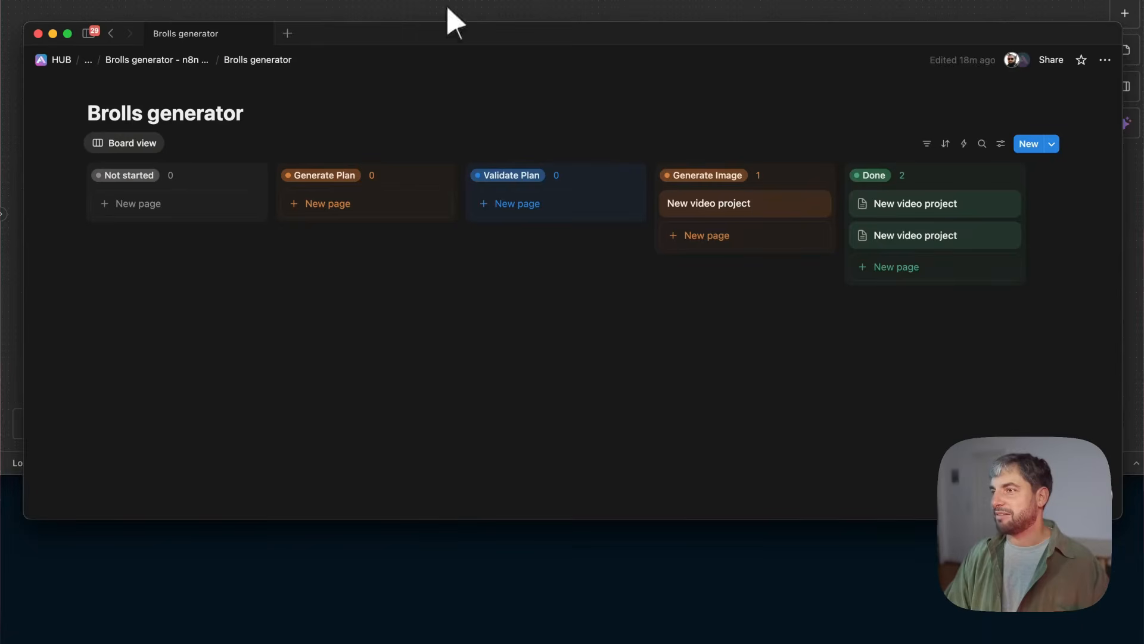
{"action": "left_click_drag", "start_coordinate": [447, 7], "coordinate": [426, 407]}
{"action": "left_click_drag", "start_coordinate": [916, 576], "coordinate": [174, 576]}
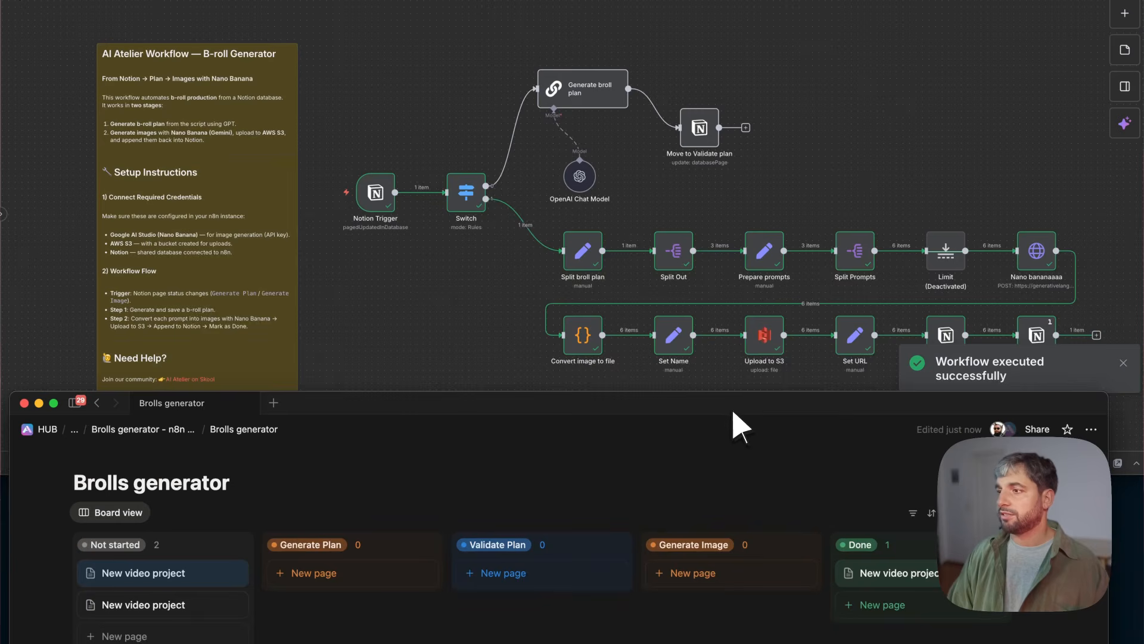
Open the New video project in the Done column as a full page and enlarge the Notion window.
{"action": "left_click_drag", "start_coordinate": [741, 426], "coordinate": [752, 4]}
{"action": "left_click", "coordinate": [923, 159]}
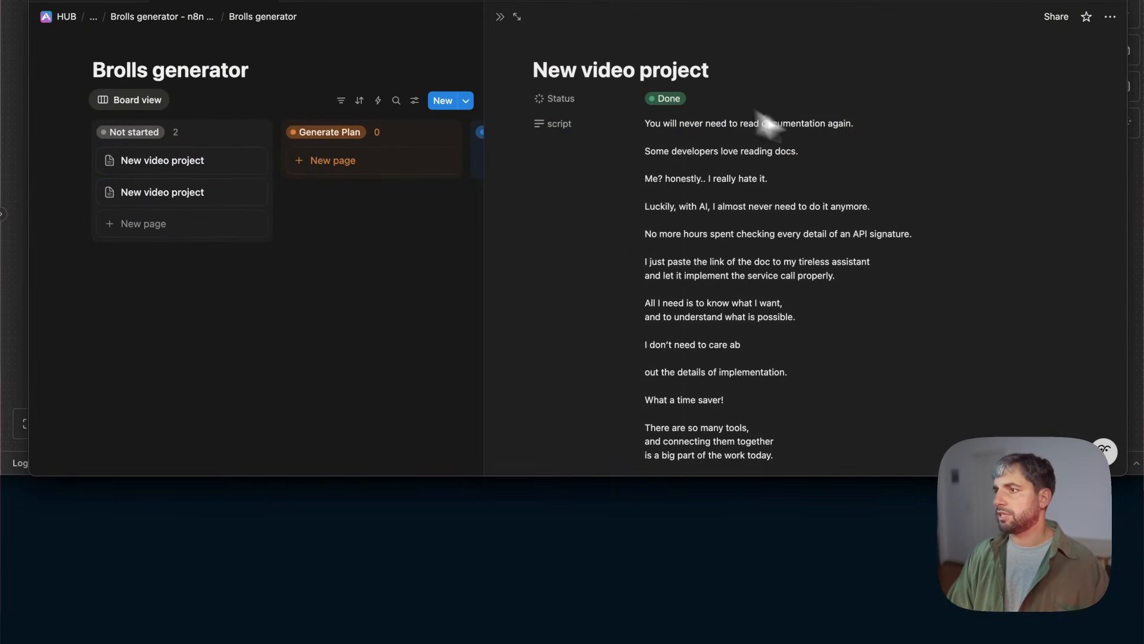
{"action": "left_click", "coordinate": [516, 17]}
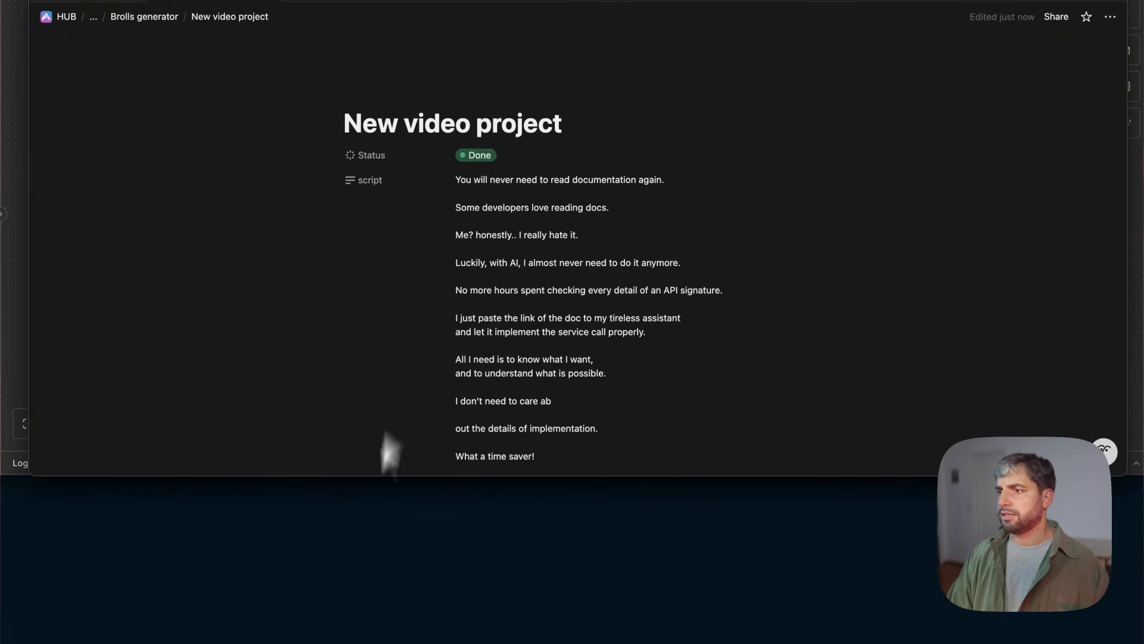
{"action": "left_click_drag", "start_coordinate": [367, 479], "coordinate": [371, 637]}
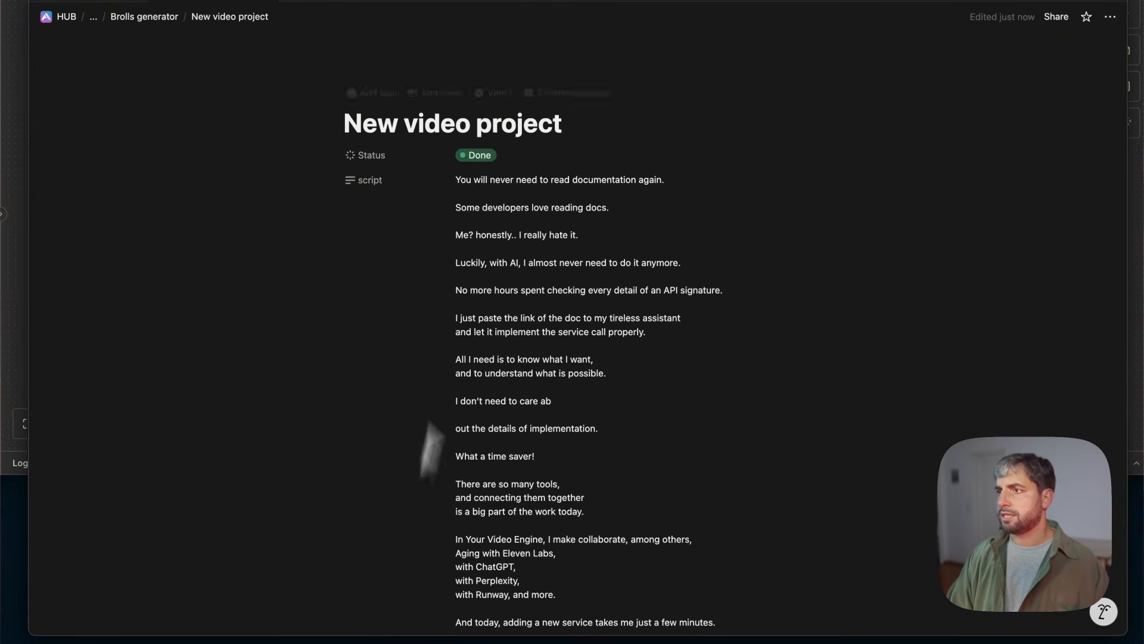
{"action": "mouse_move", "coordinate": [513, 1]}
{"action": "left_mouse_down"}
{"action": "mouse_move", "coordinate": [495, 0]}
{"action": "mouse_move", "coordinate": [504, 1]}
{"action": "left_mouse_up"}
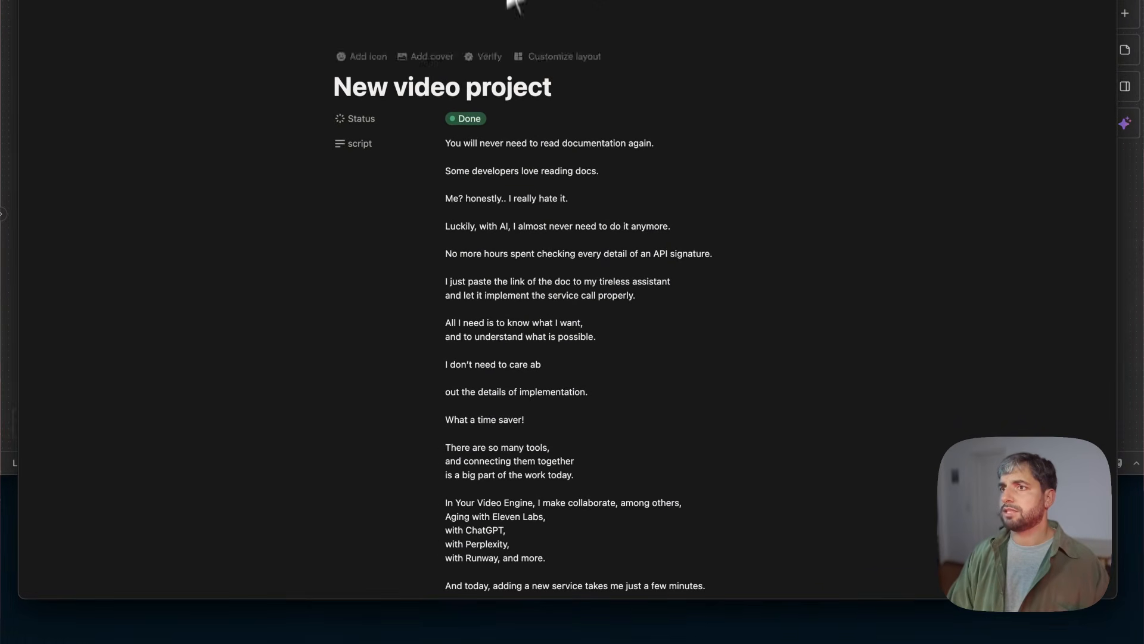
Examine the generated images appended to the project page and compare them with the broll-plans property.
{"action": "scroll", "coordinate": [531, 184], "scroll_direction": "down", "scroll_amount": 3}
{"action": "scroll", "coordinate": [307, 198], "scroll_direction": "down", "scroll_amount": 12}
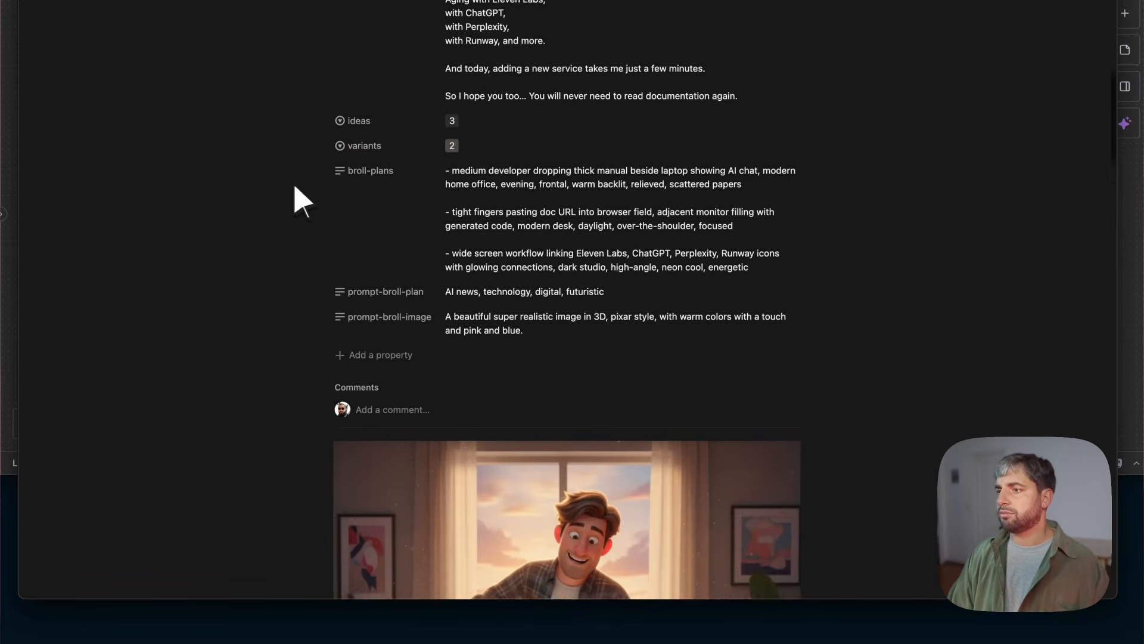
{"action": "scroll", "coordinate": [306, 201], "scroll_direction": "down", "scroll_amount": 2}
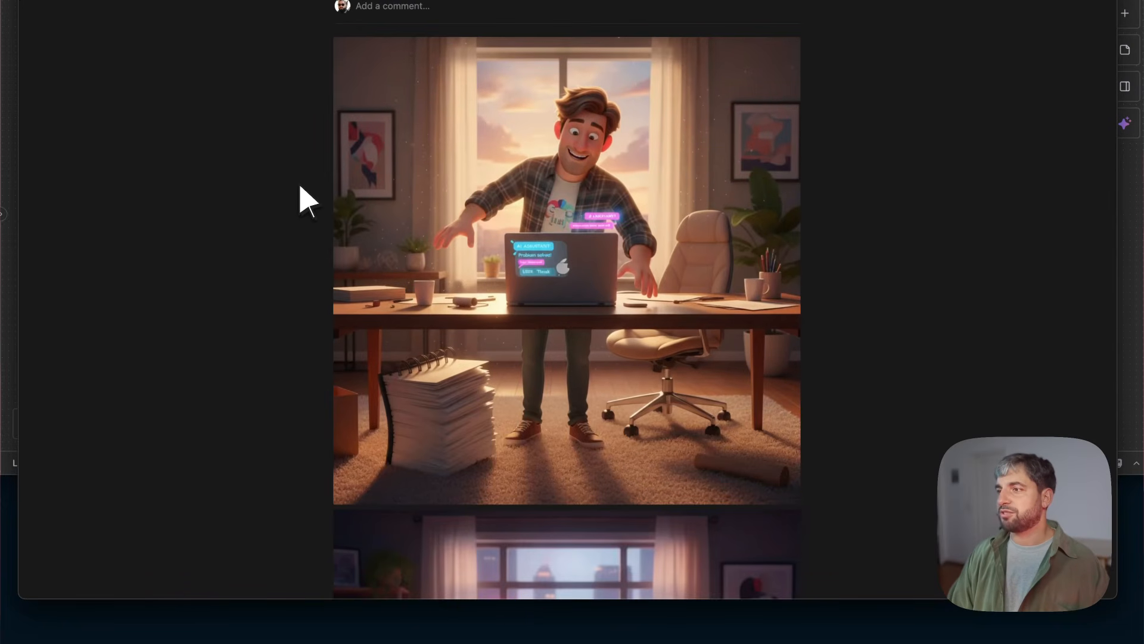
{"action": "scroll", "coordinate": [312, 217], "scroll_direction": "down", "scroll_amount": 5}
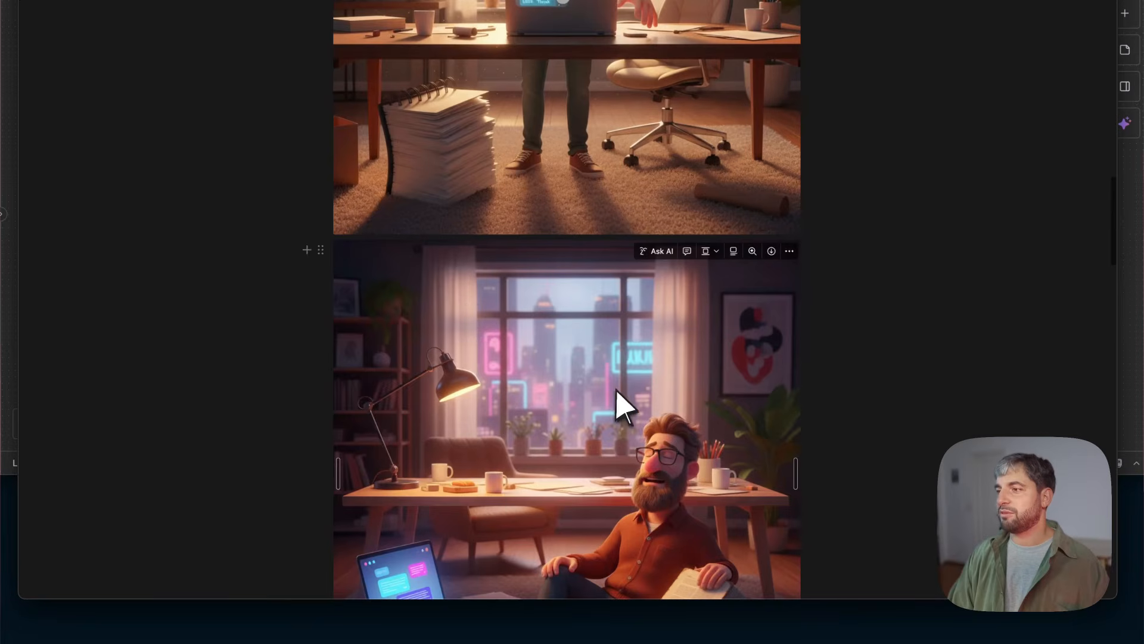
{"action": "scroll", "coordinate": [619, 405], "scroll_direction": "up", "scroll_amount": 5}
{"action": "scroll", "coordinate": [618, 392], "scroll_direction": "up", "scroll_amount": 9}
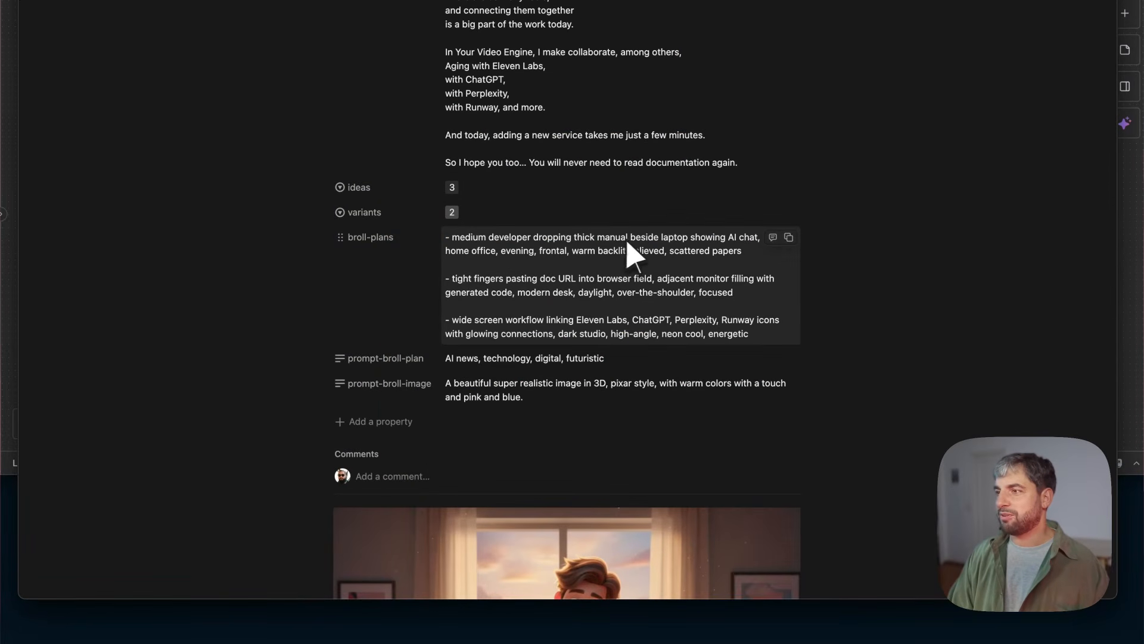
Compare the first two generated images of the developer dropping the manual beside the laptop, as variants of the first b-roll idea.
{"action": "scroll", "coordinate": [656, 292], "scroll_direction": "down", "scroll_amount": 10}
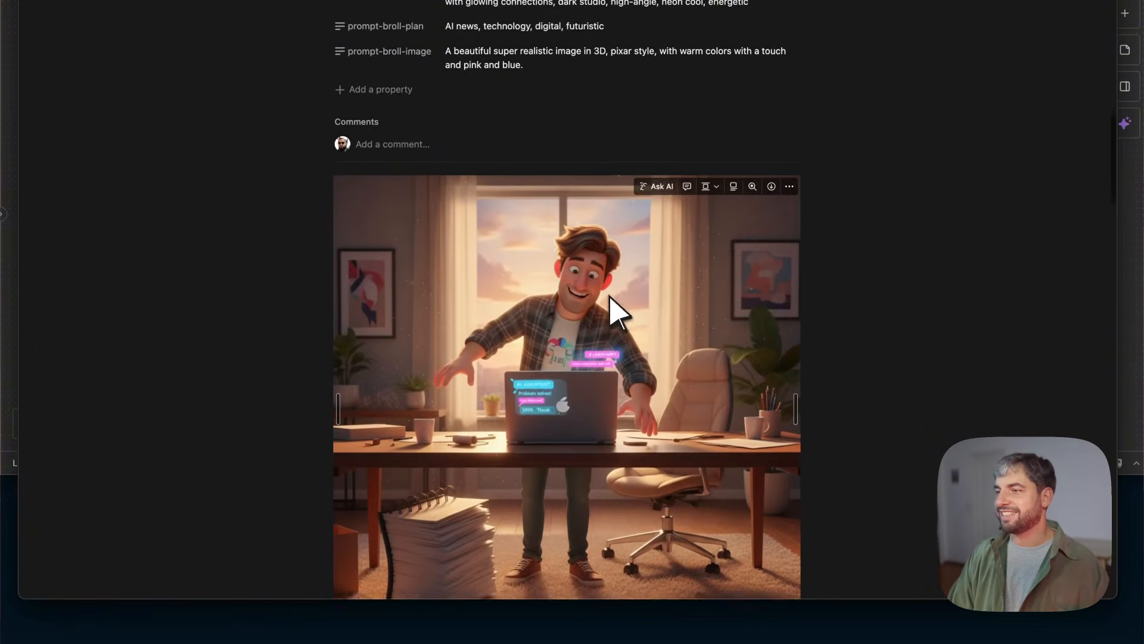
{"action": "scroll", "coordinate": [446, 314], "scroll_direction": "down", "scroll_amount": 7}
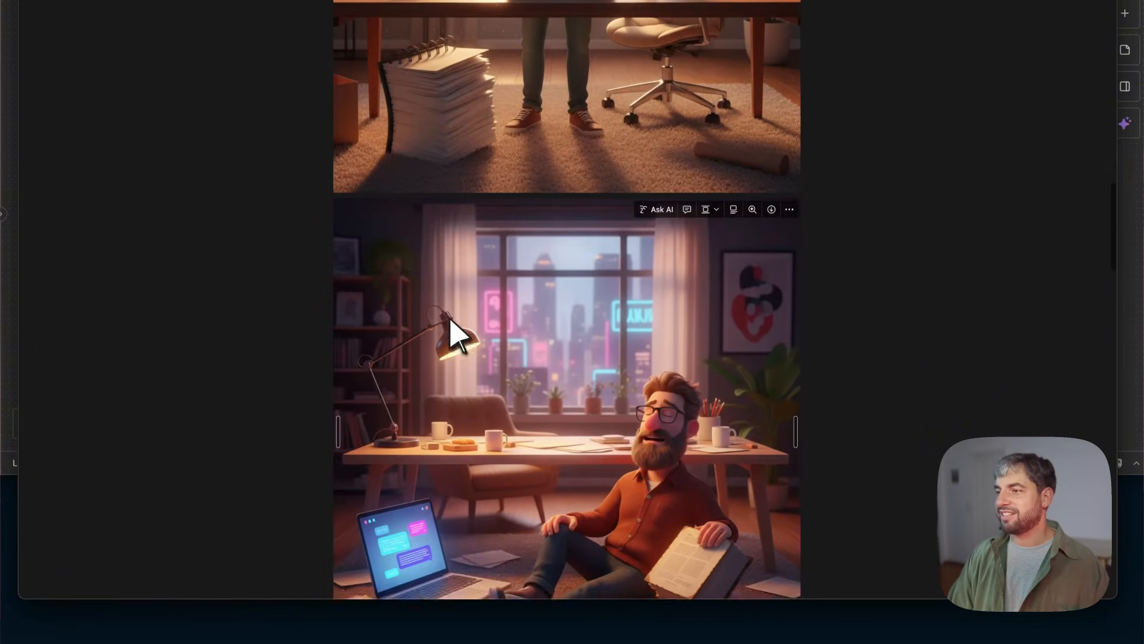
{"action": "scroll", "coordinate": [620, 377], "scroll_direction": "up", "scroll_amount": 7}
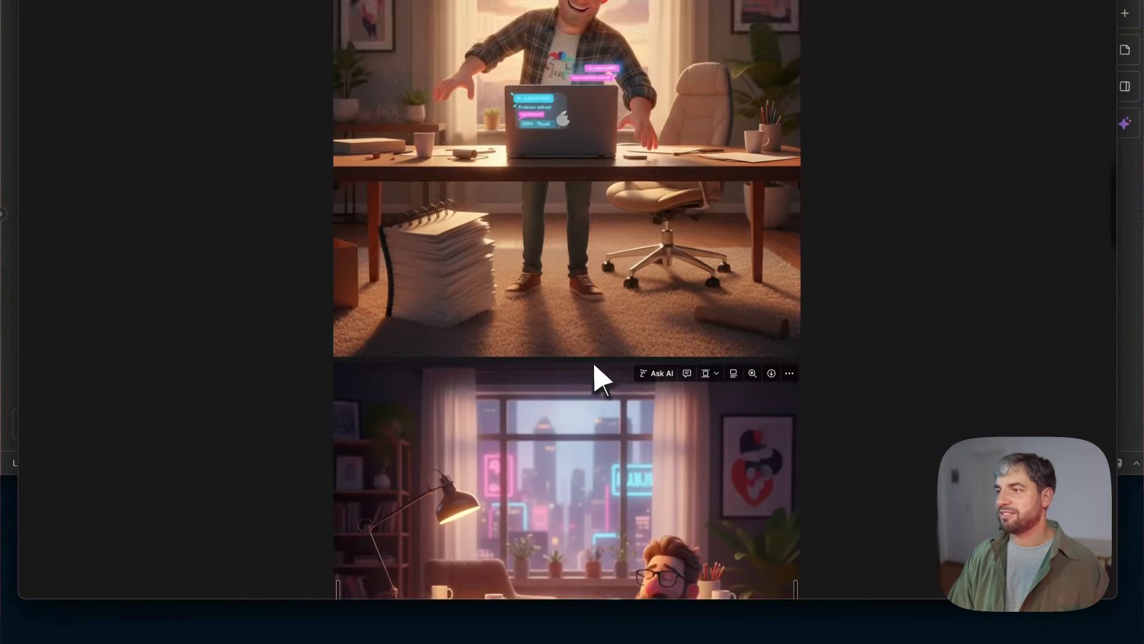
{"action": "scroll", "coordinate": [593, 377], "scroll_direction": "down", "scroll_amount": 4}
{"action": "scroll", "coordinate": [592, 377], "scroll_direction": "up", "scroll_amount": 4}
{"action": "scroll", "coordinate": [592, 365], "scroll_direction": "up", "scroll_amount": 1}
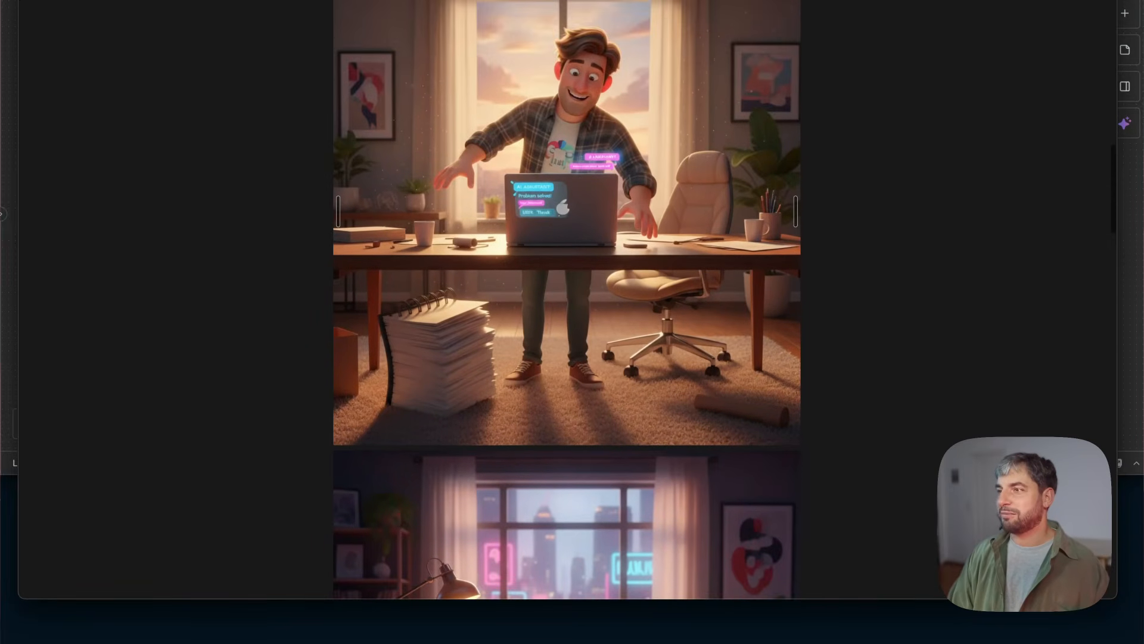
{"action": "scroll", "coordinate": [593, 365], "scroll_direction": "down", "scroll_amount": 6}
{"action": "scroll", "coordinate": [608, 378], "scroll_direction": "up", "scroll_amount": 7}
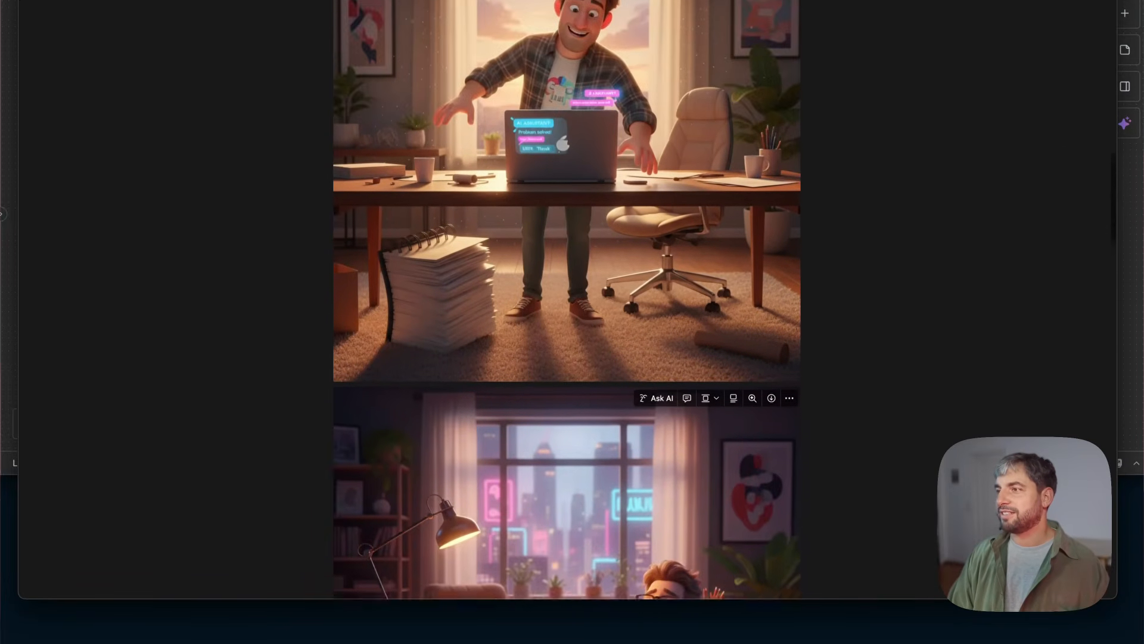
{"action": "scroll", "coordinate": [608, 378], "scroll_direction": "down", "scroll_amount": 5}
{"action": "scroll", "coordinate": [652, 417], "scroll_direction": "down", "scroll_amount": 3}
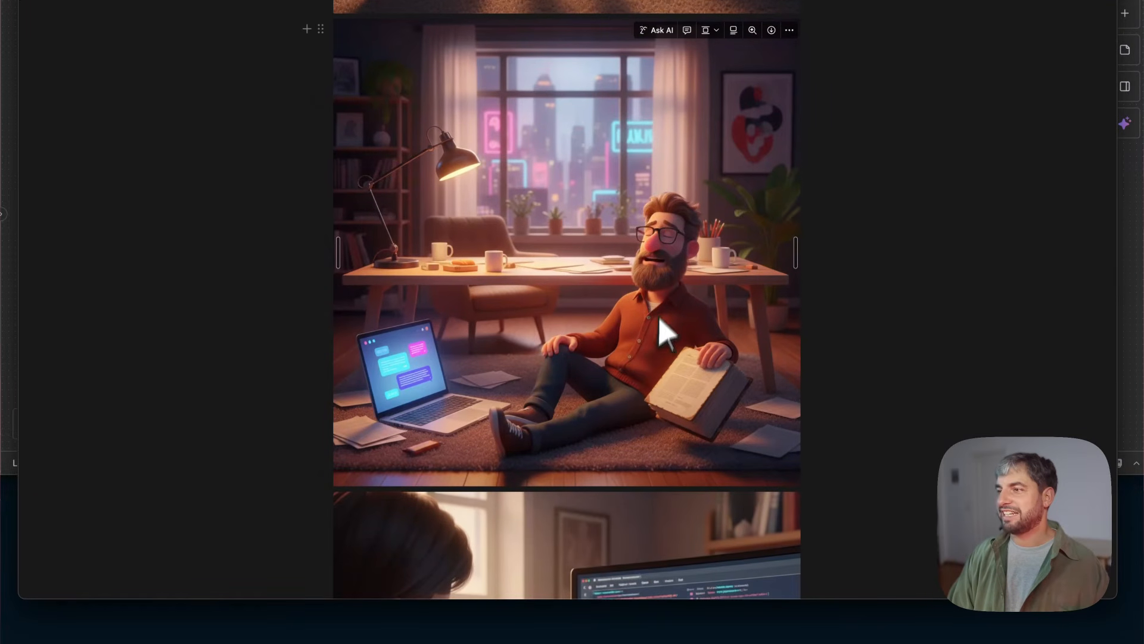
Examine the over-the-shoulder coding images and check them against the second idea in the broll-plans property.
{"action": "scroll", "coordinate": [661, 271], "scroll_direction": "down", "scroll_amount": 9}
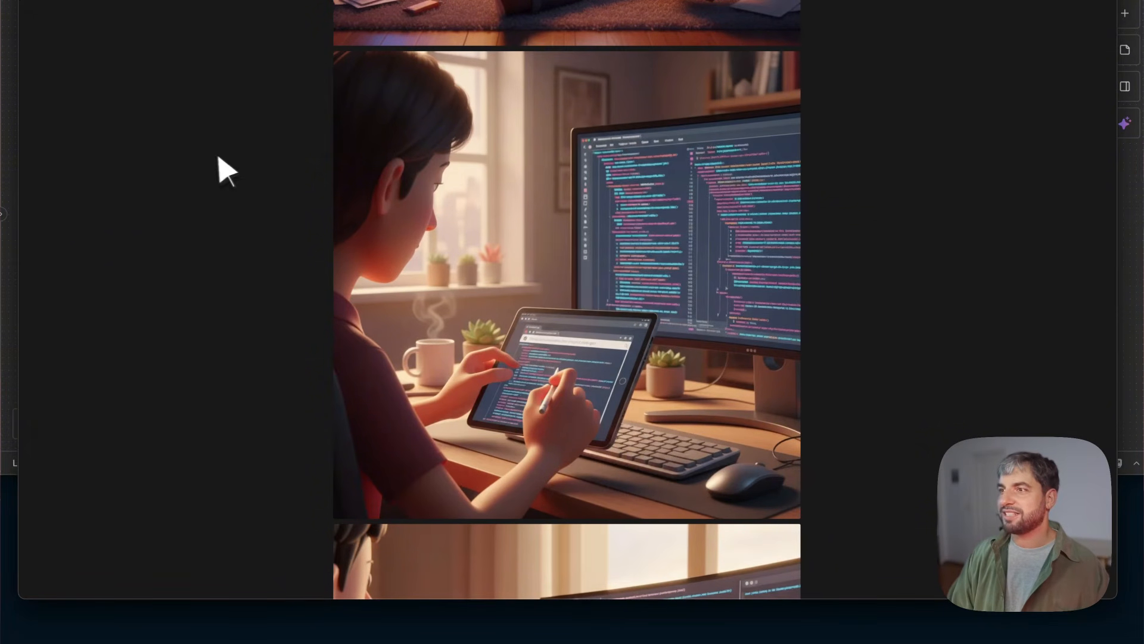
{"action": "scroll", "coordinate": [281, 217], "scroll_direction": "up", "scroll_amount": 18}
{"action": "scroll", "coordinate": [410, 271], "scroll_direction": "up", "scroll_amount": 8}
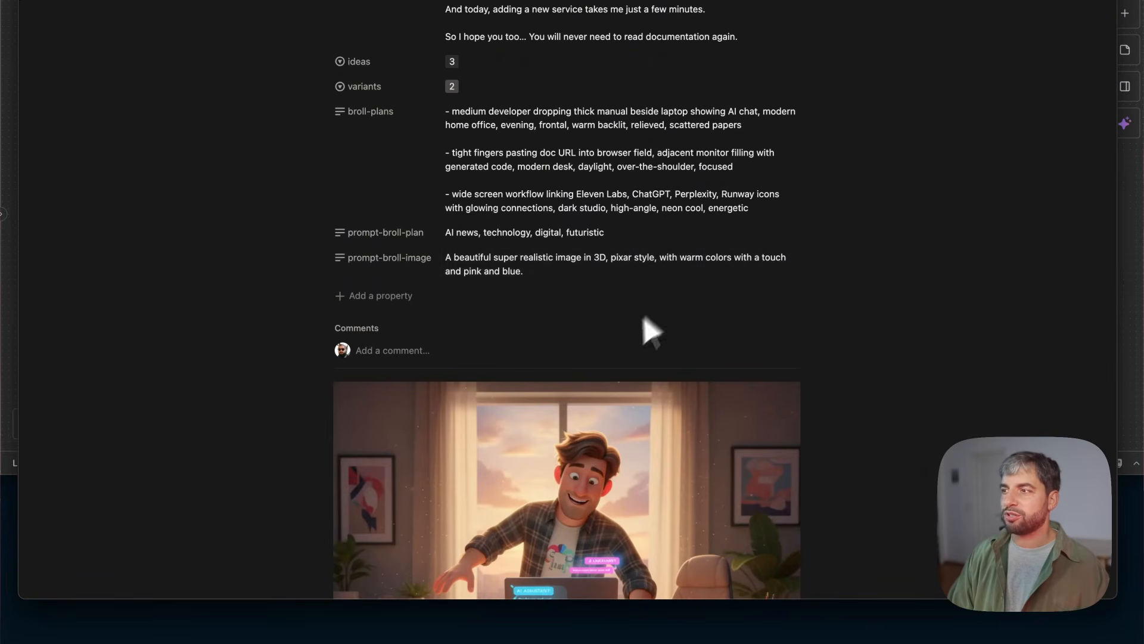
{"action": "scroll", "coordinate": [572, 432], "scroll_direction": "down", "scroll_amount": 4}
{"action": "scroll", "coordinate": [567, 419], "scroll_direction": "down", "scroll_amount": 3}
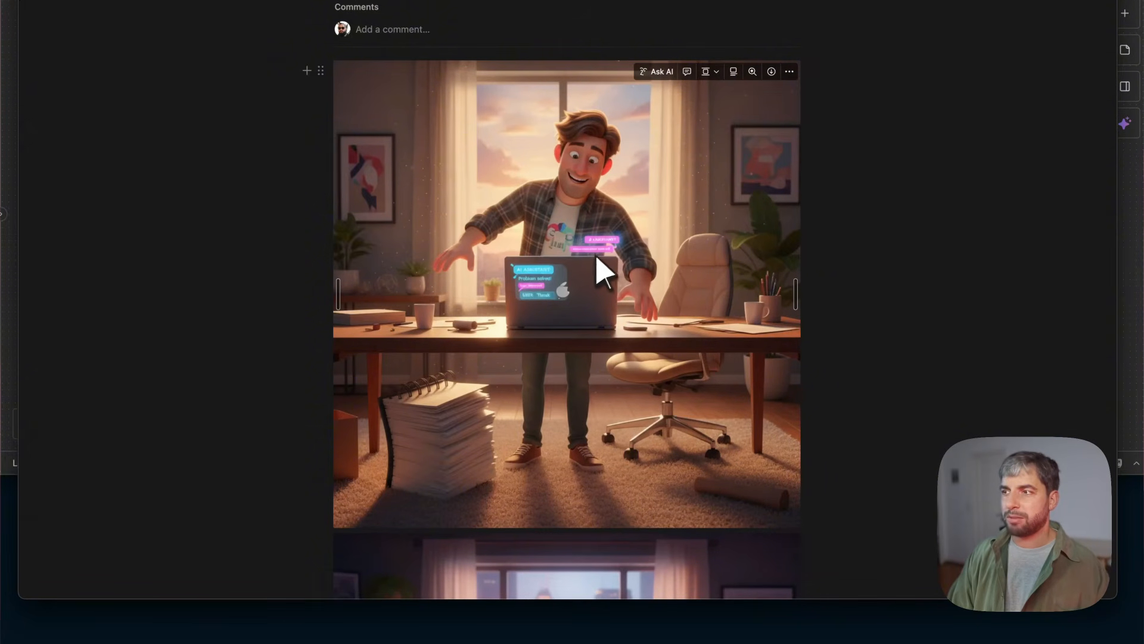
{"action": "scroll", "coordinate": [537, 313], "scroll_direction": "down", "scroll_amount": 12}
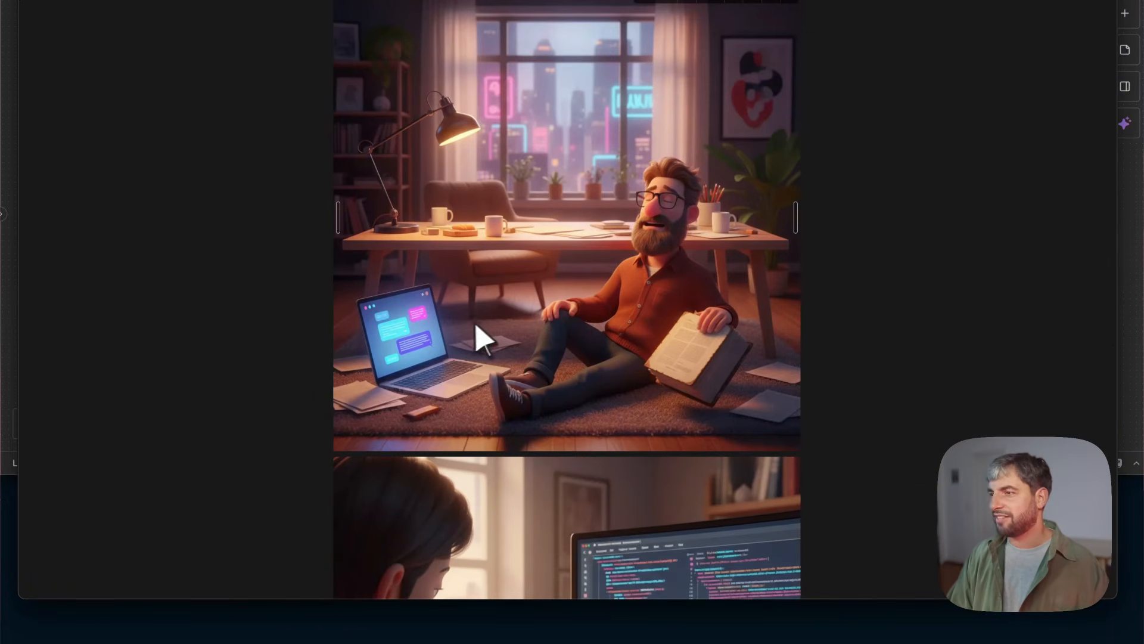
{"action": "scroll", "coordinate": [474, 329], "scroll_direction": "down", "scroll_amount": 6}
{"action": "scroll", "coordinate": [562, 345], "scroll_direction": "down", "scroll_amount": 4}
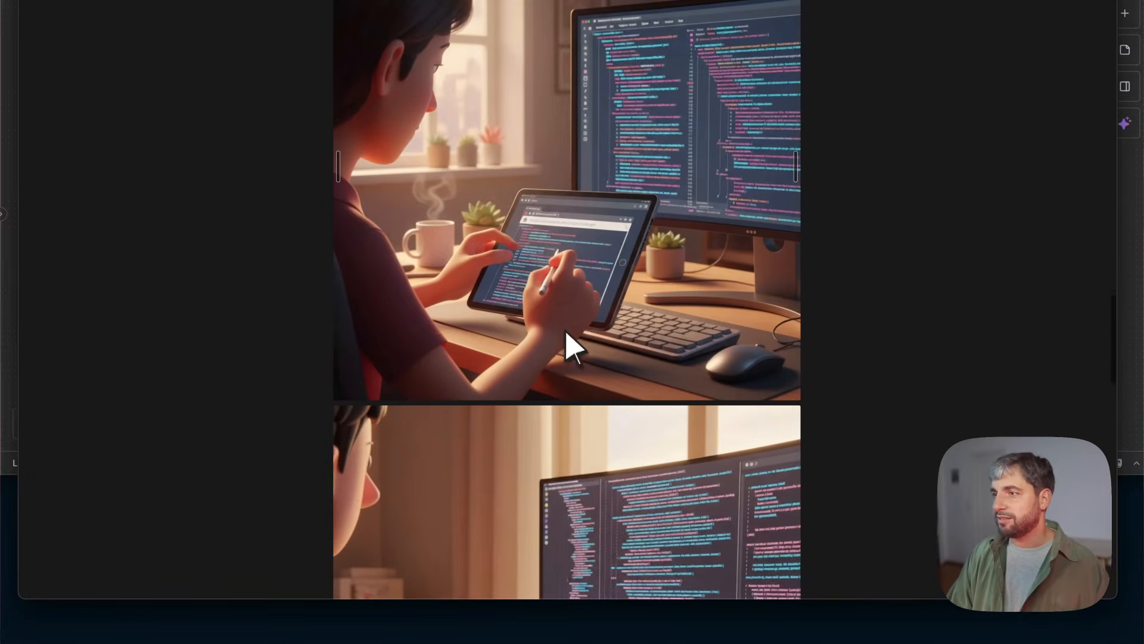
{"action": "scroll", "coordinate": [572, 345], "scroll_direction": "up", "scroll_amount": 2}
{"action": "scroll", "coordinate": [554, 287], "scroll_direction": "down", "scroll_amount": 5}
{"action": "scroll", "coordinate": [554, 287], "scroll_direction": "up", "scroll_amount": 15}
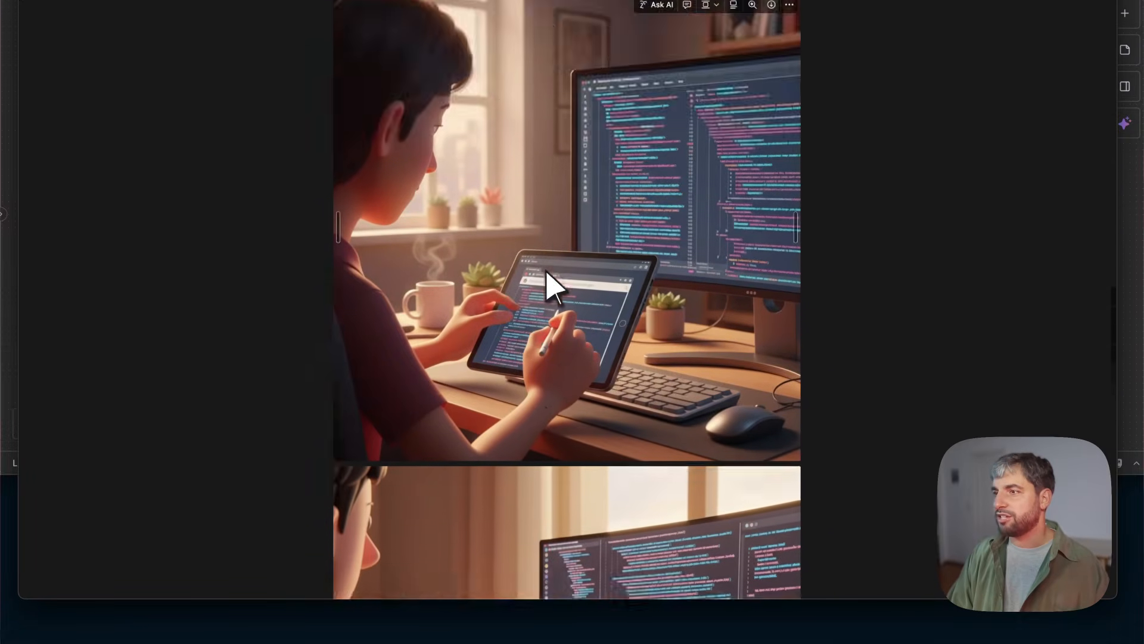
{"action": "scroll", "coordinate": [551, 280], "scroll_direction": "up", "scroll_amount": 7}
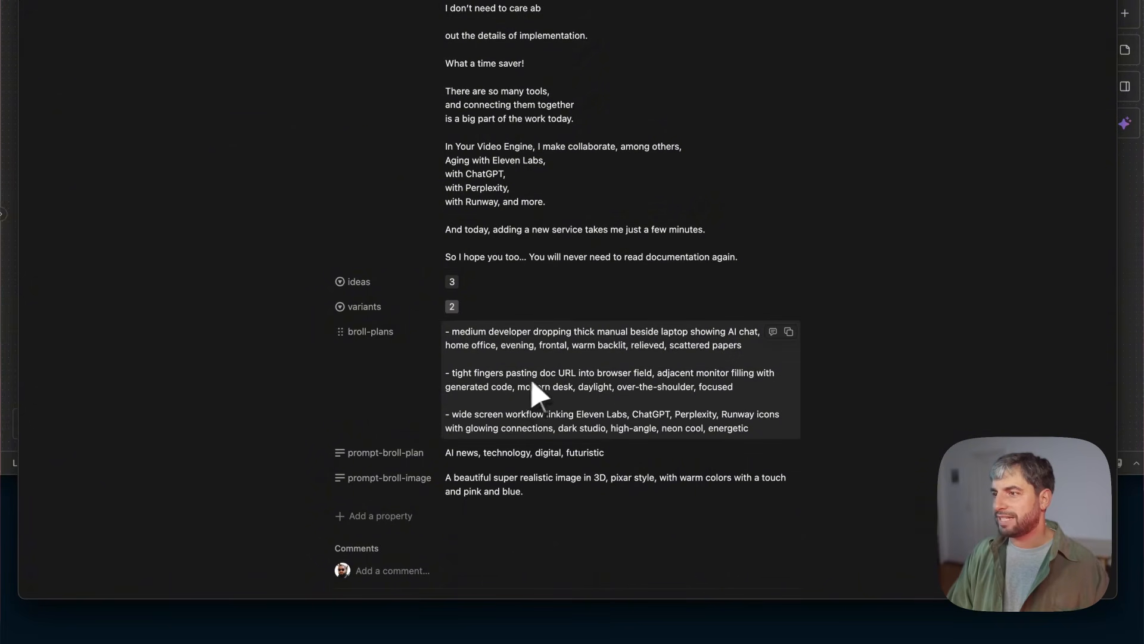
Review the remaining images through the two connected AI tools scenes, and compare them with the third idea in broll-plans.
{"action": "scroll", "coordinate": [602, 391], "scroll_direction": "down", "scroll_amount": 20}
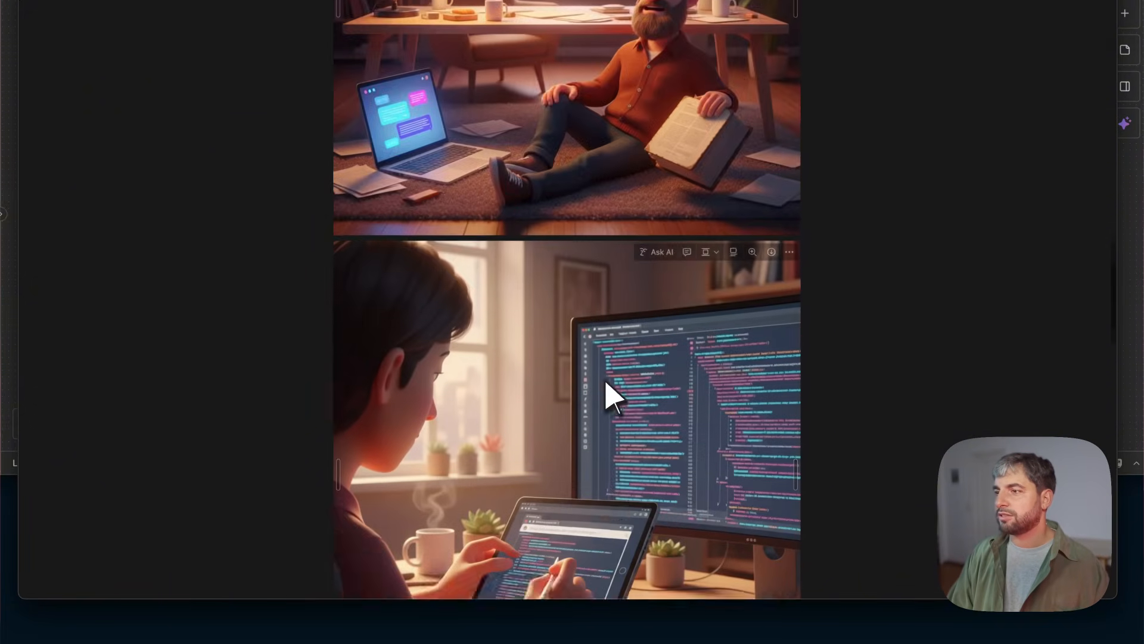
{"action": "scroll", "coordinate": [565, 338], "scroll_direction": "down", "scroll_amount": 6}
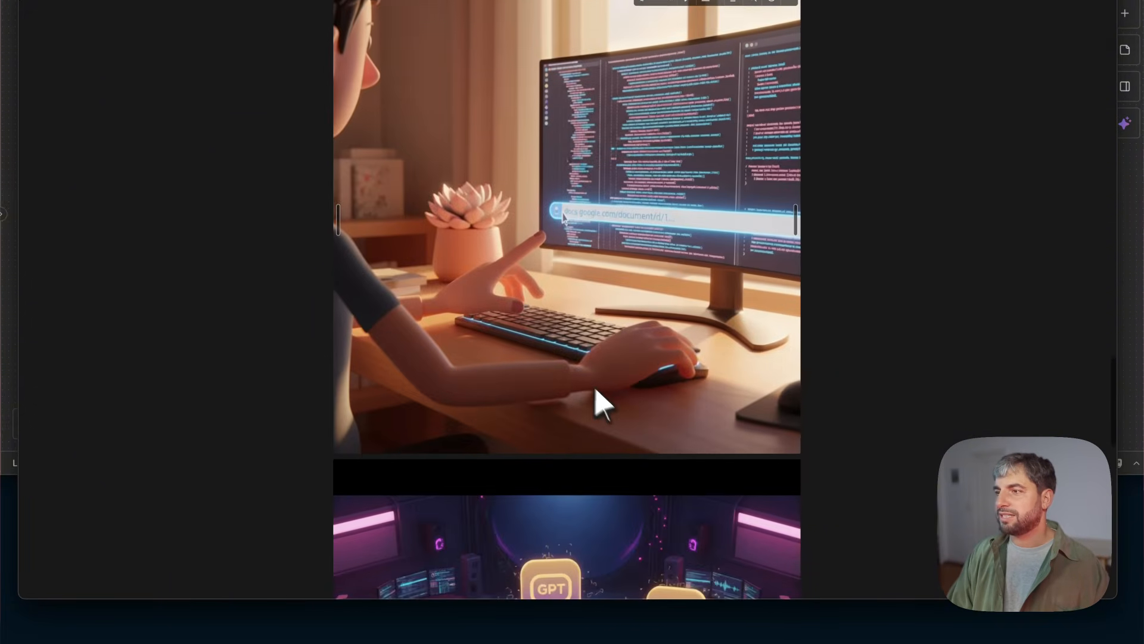
{"action": "scroll", "coordinate": [581, 340], "scroll_direction": "down", "scroll_amount": 13}
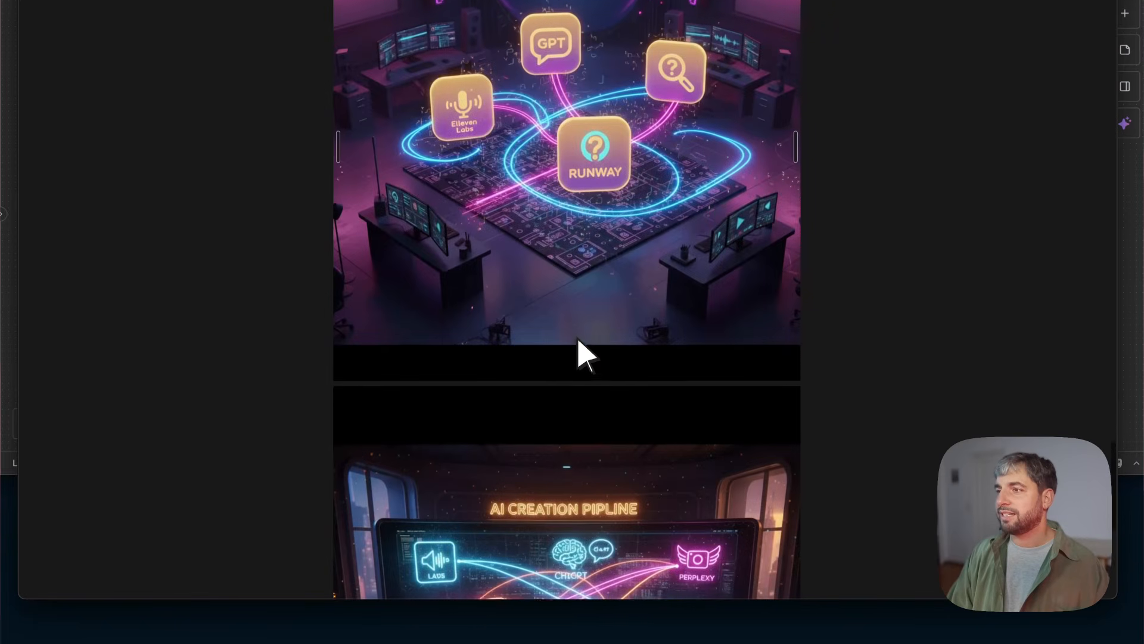
{"action": "scroll", "coordinate": [566, 298], "scroll_direction": "up", "scroll_amount": 6}
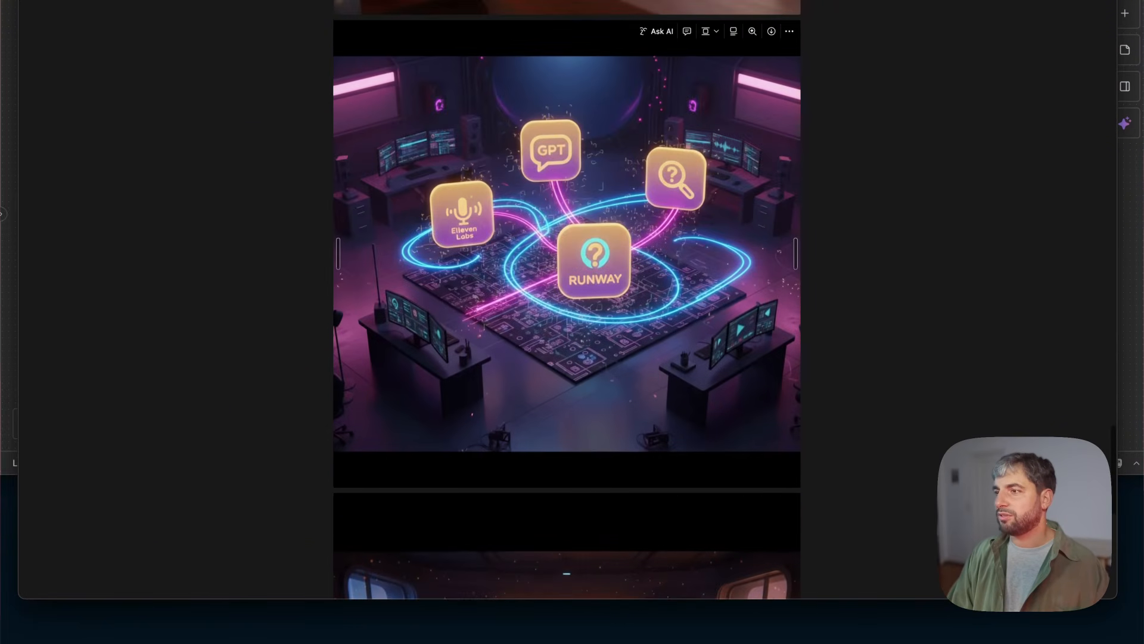
{"action": "scroll", "coordinate": [566, 321], "scroll_direction": "down", "scroll_amount": 6}
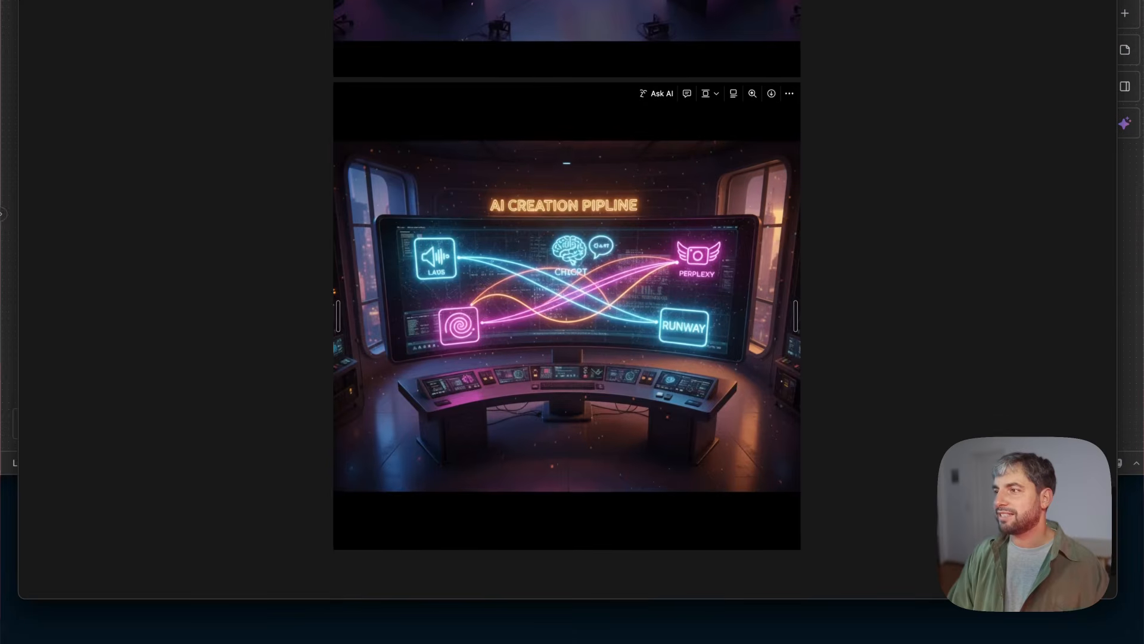
{"action": "scroll", "coordinate": [566, 322], "scroll_direction": "up", "scroll_amount": 8}
{"action": "scroll", "coordinate": [566, 322], "scroll_direction": "up", "scroll_amount": 20}
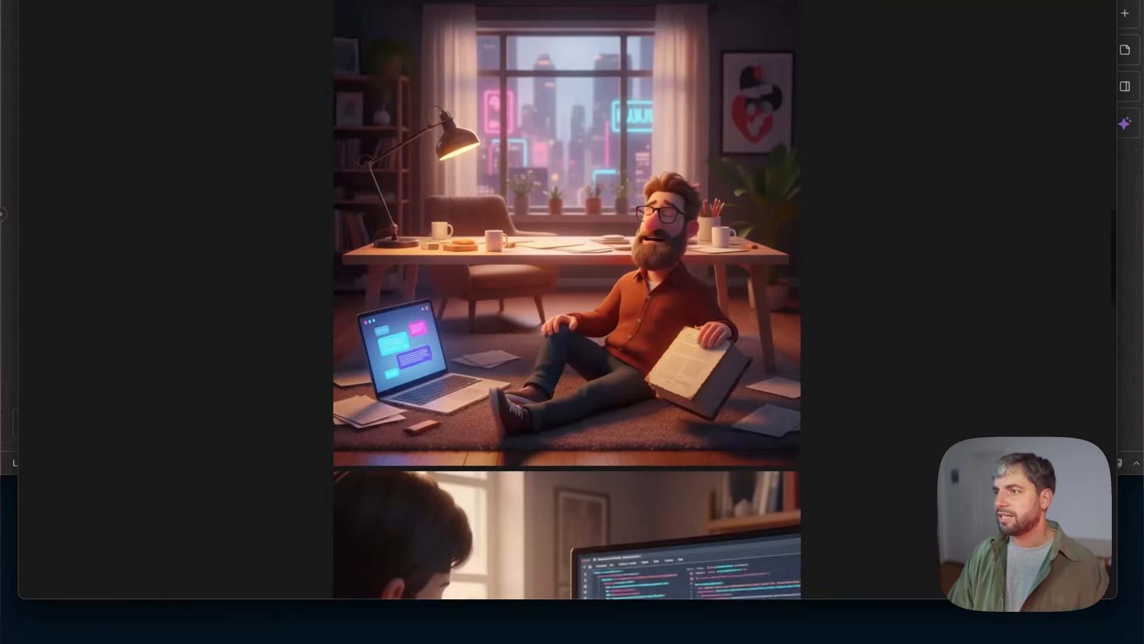
{"action": "scroll", "coordinate": [566, 322], "scroll_direction": "up", "scroll_amount": 4}
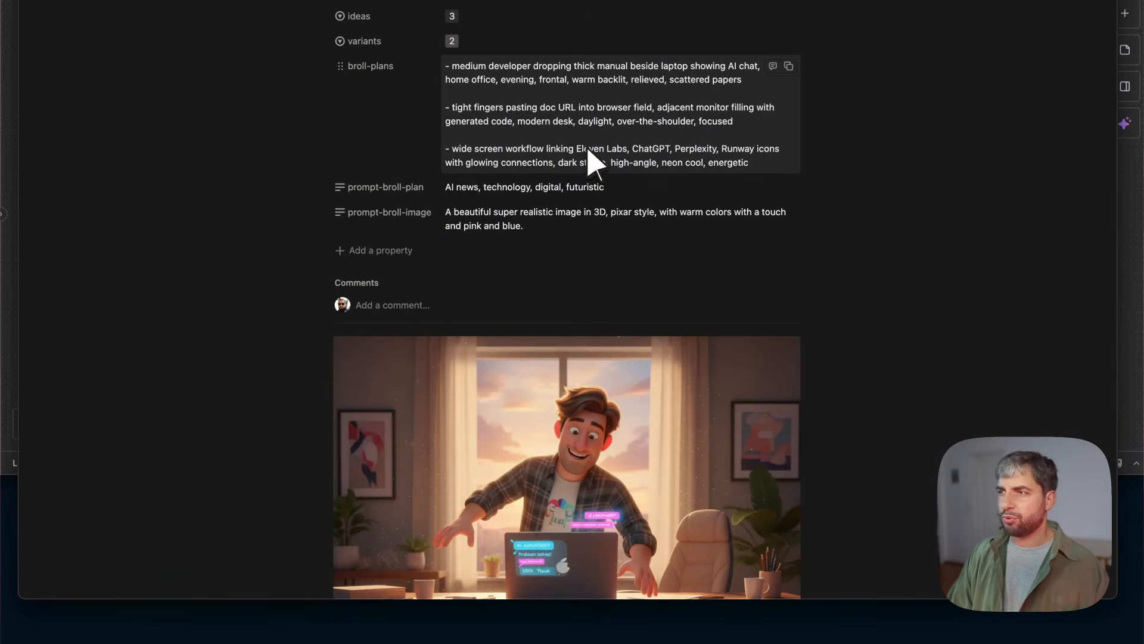
Switch to the n8n workflow and open the node that extracts key ideas from the script to examine its system message.
{"action": "left_click", "coordinate": [26, 140]}
{"action": "double_click", "coordinate": [603, 100]}
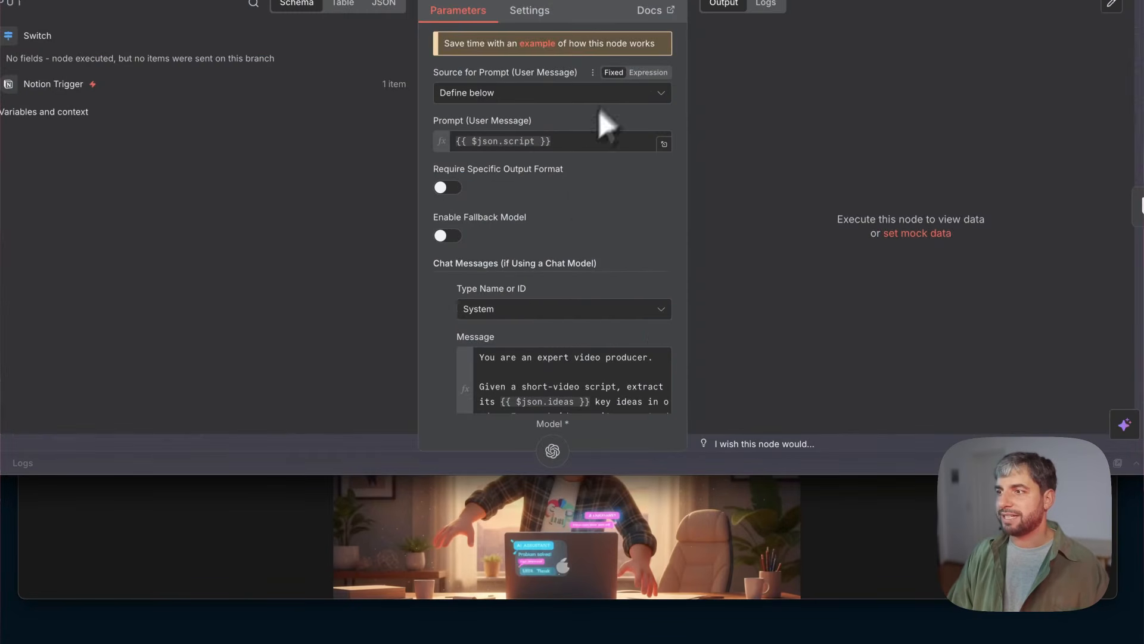
{"action": "scroll", "coordinate": [544, 357], "scroll_direction": "down", "scroll_amount": 5}
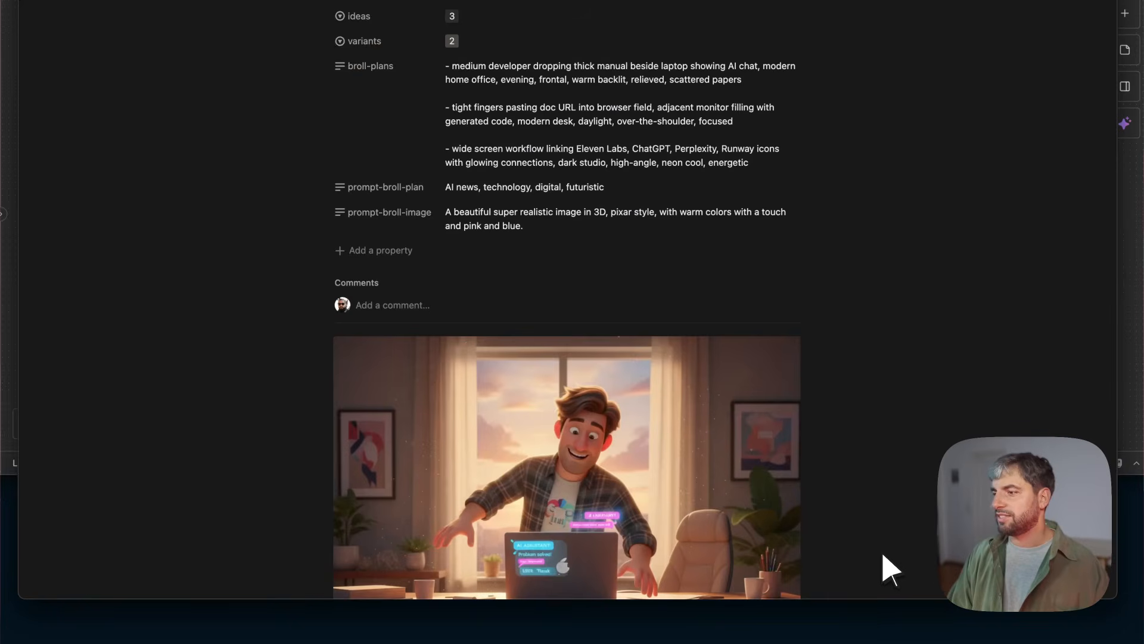
Inspect the icons and lettering in the final two generated images of the linked AI services on the Notion project page.
{"action": "scroll", "coordinate": [891, 569], "scroll_direction": "down", "scroll_amount": 10}
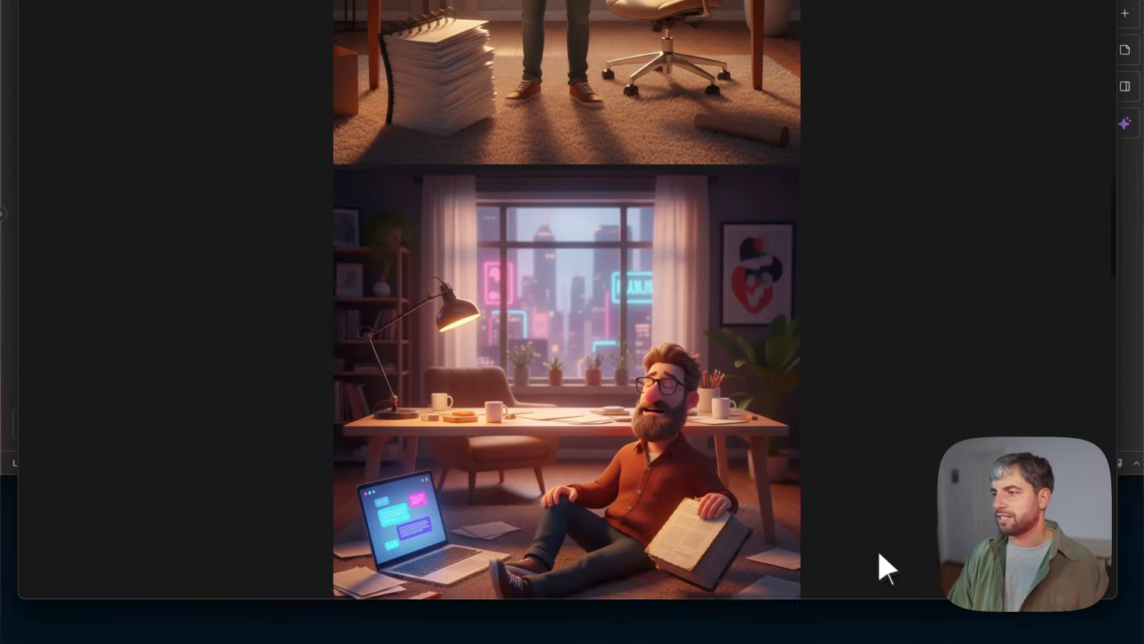
{"action": "scroll", "coordinate": [888, 569], "scroll_direction": "down", "scroll_amount": 15}
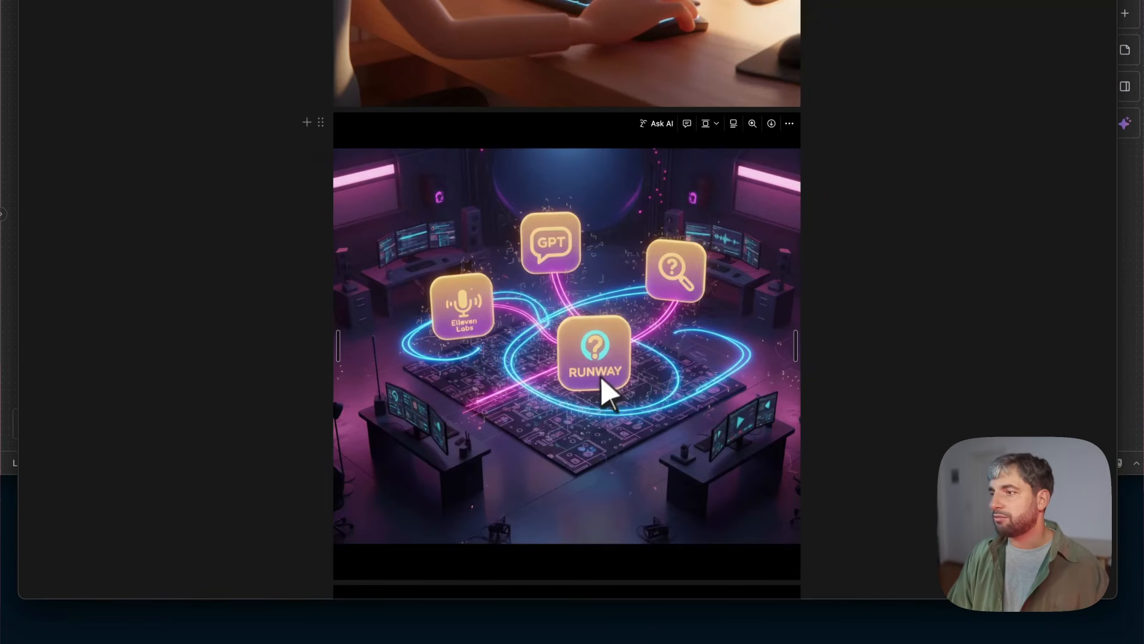
{"action": "scroll", "coordinate": [601, 381], "scroll_direction": "down", "scroll_amount": 8}
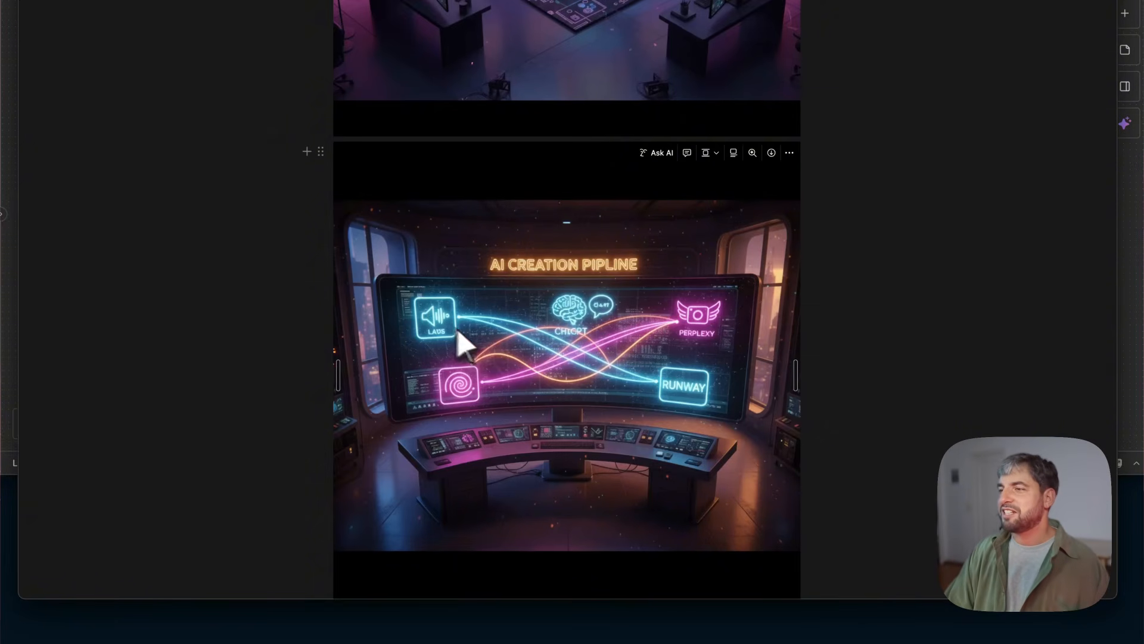
{"action": "scroll", "coordinate": [418, 332], "scroll_direction": "up", "scroll_amount": 6}
{"action": "scroll", "coordinate": [417, 332], "scroll_direction": "down", "scroll_amount": 7}
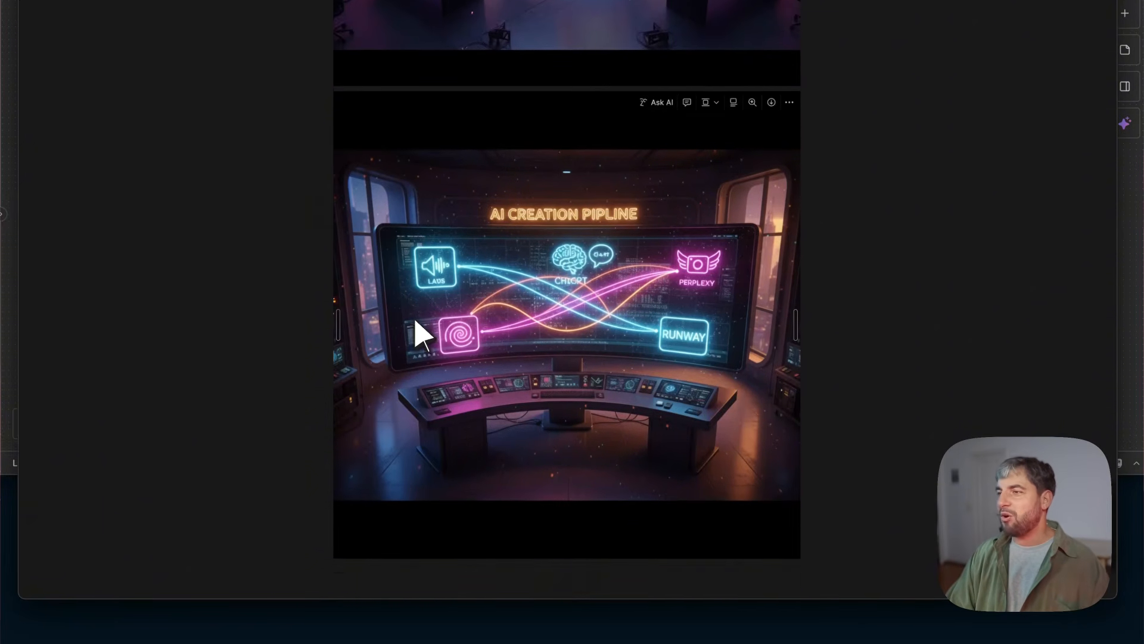
{"action": "scroll", "coordinate": [417, 331], "scroll_direction": "down", "scroll_amount": 3}
{"action": "scroll", "coordinate": [417, 332], "scroll_direction": "up", "scroll_amount": 3}
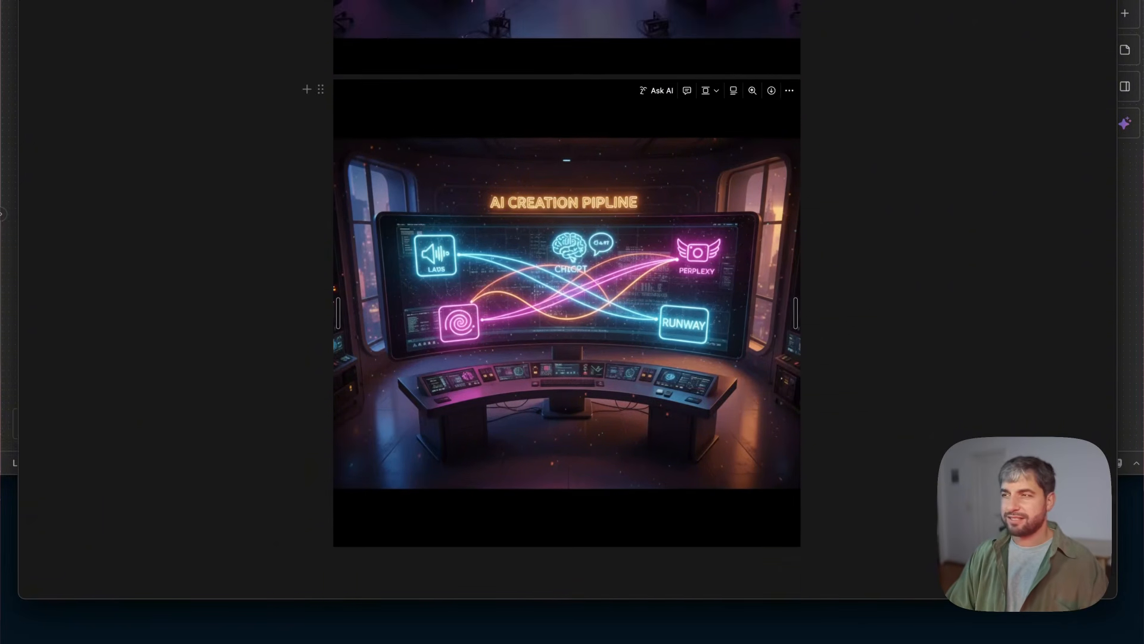